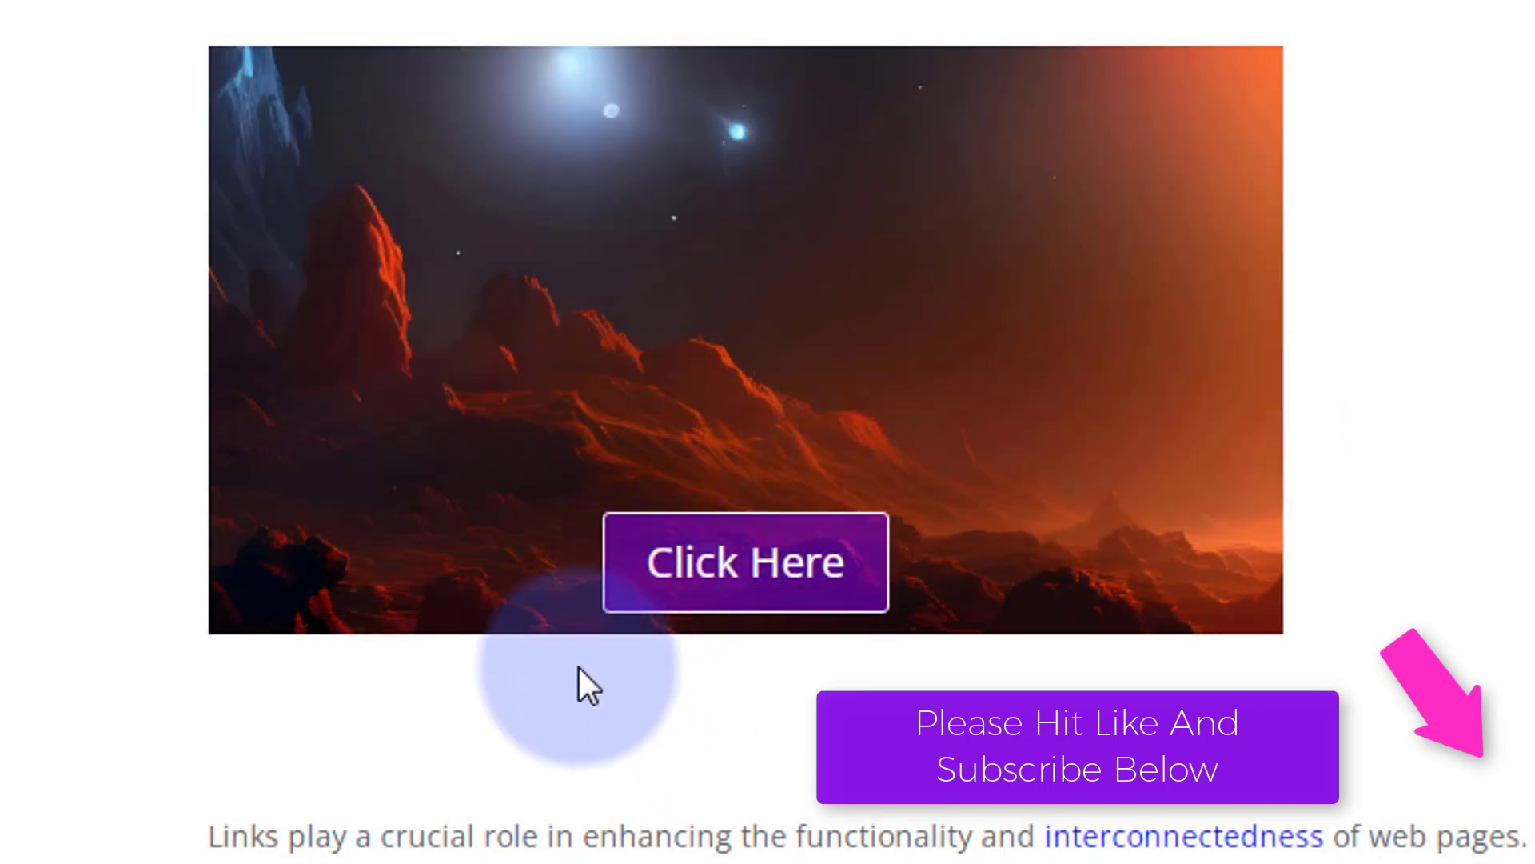
Step: Page through the images of the finished gallery slider that has the Click Here button over it
click(1199, 340)
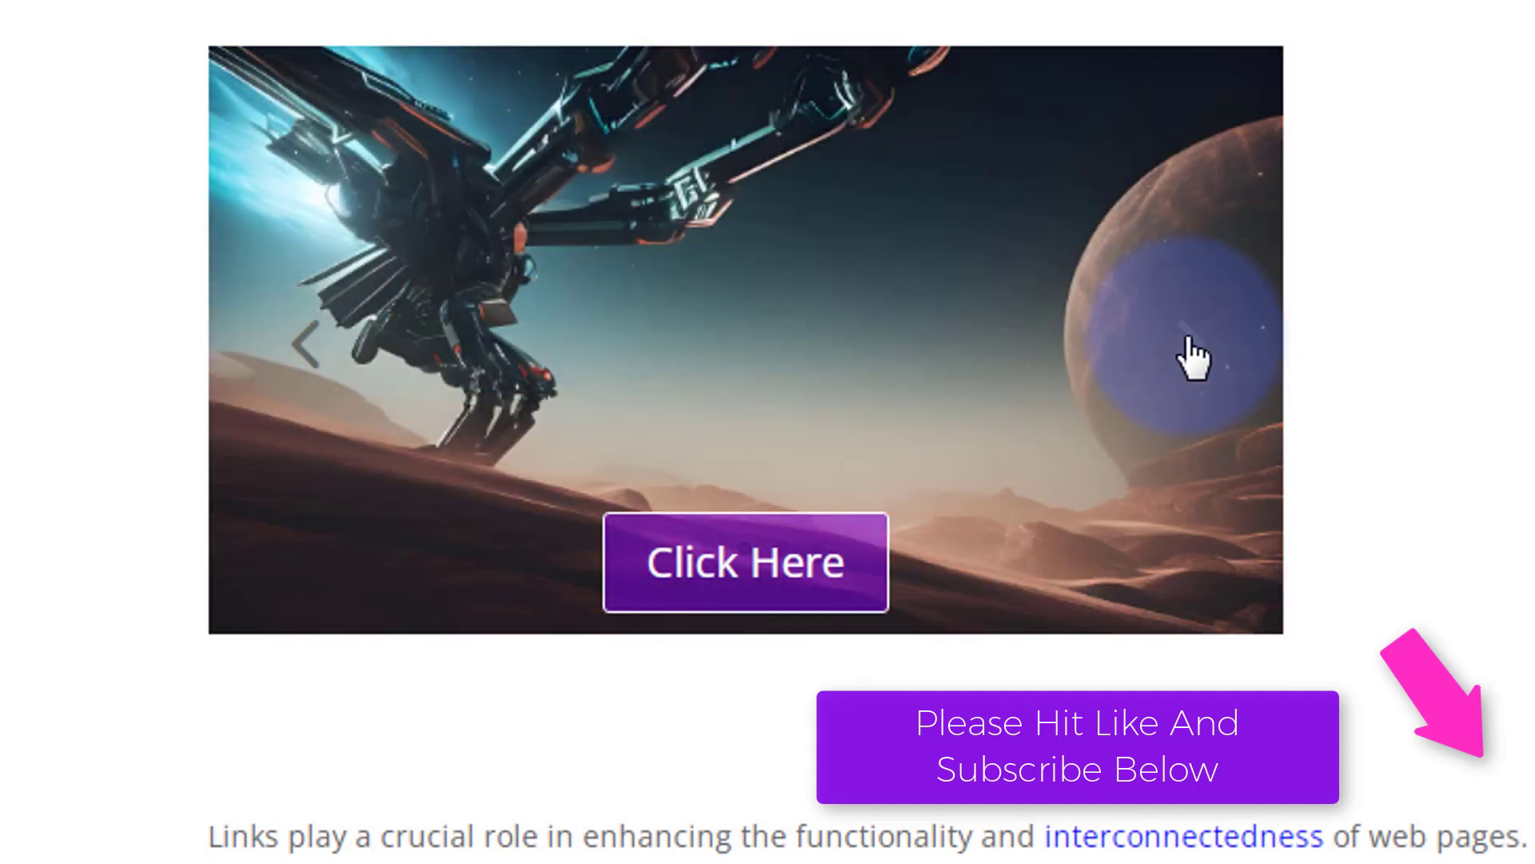
click(1184, 353)
click(1191, 356)
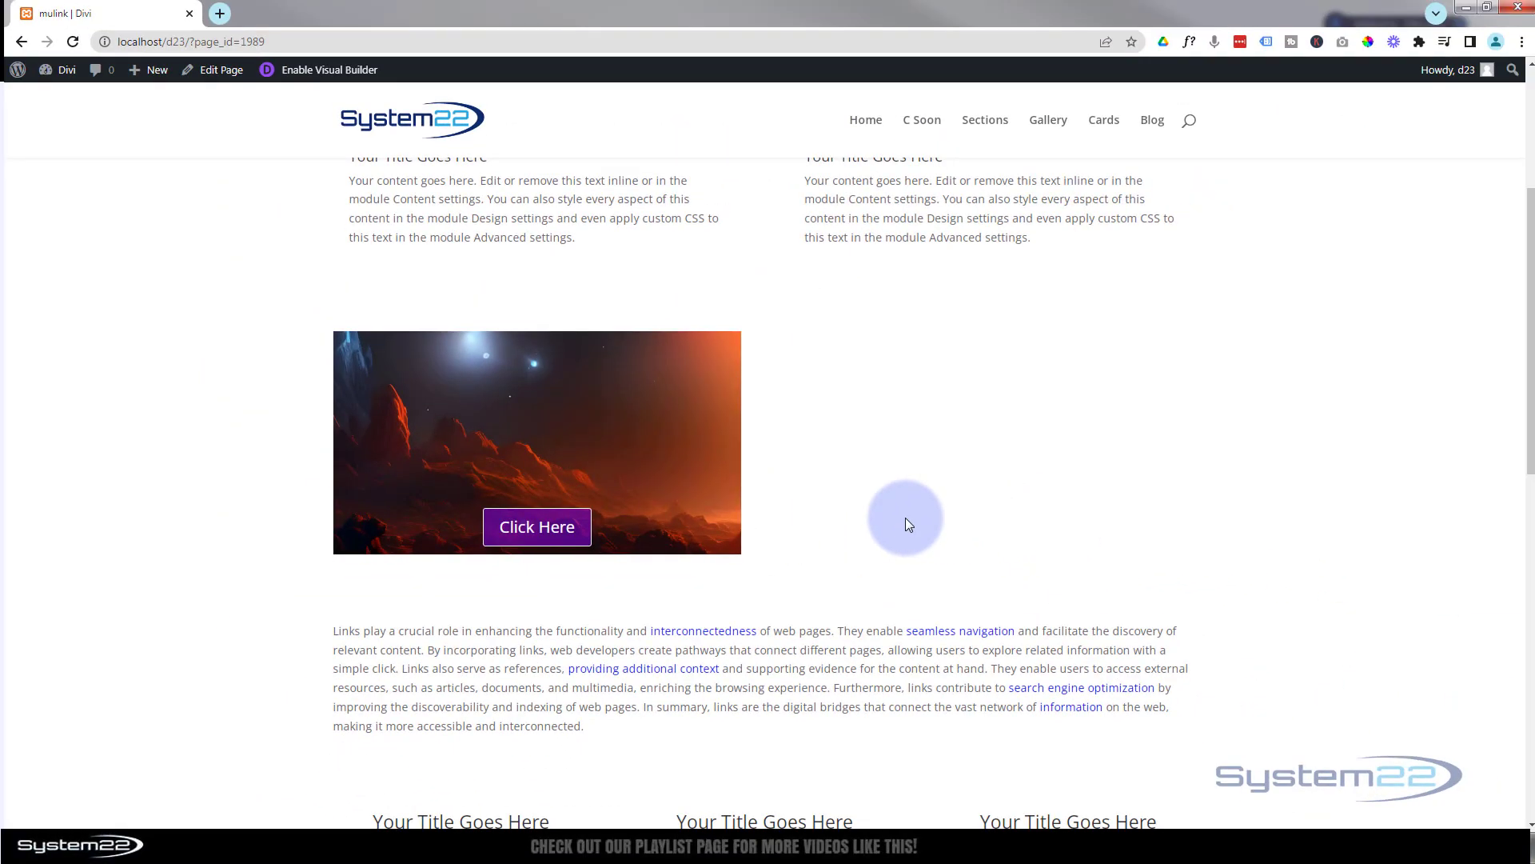
Step: Open the page in the Visual Builder and delete the row containing the existing image slider
click(328, 71)
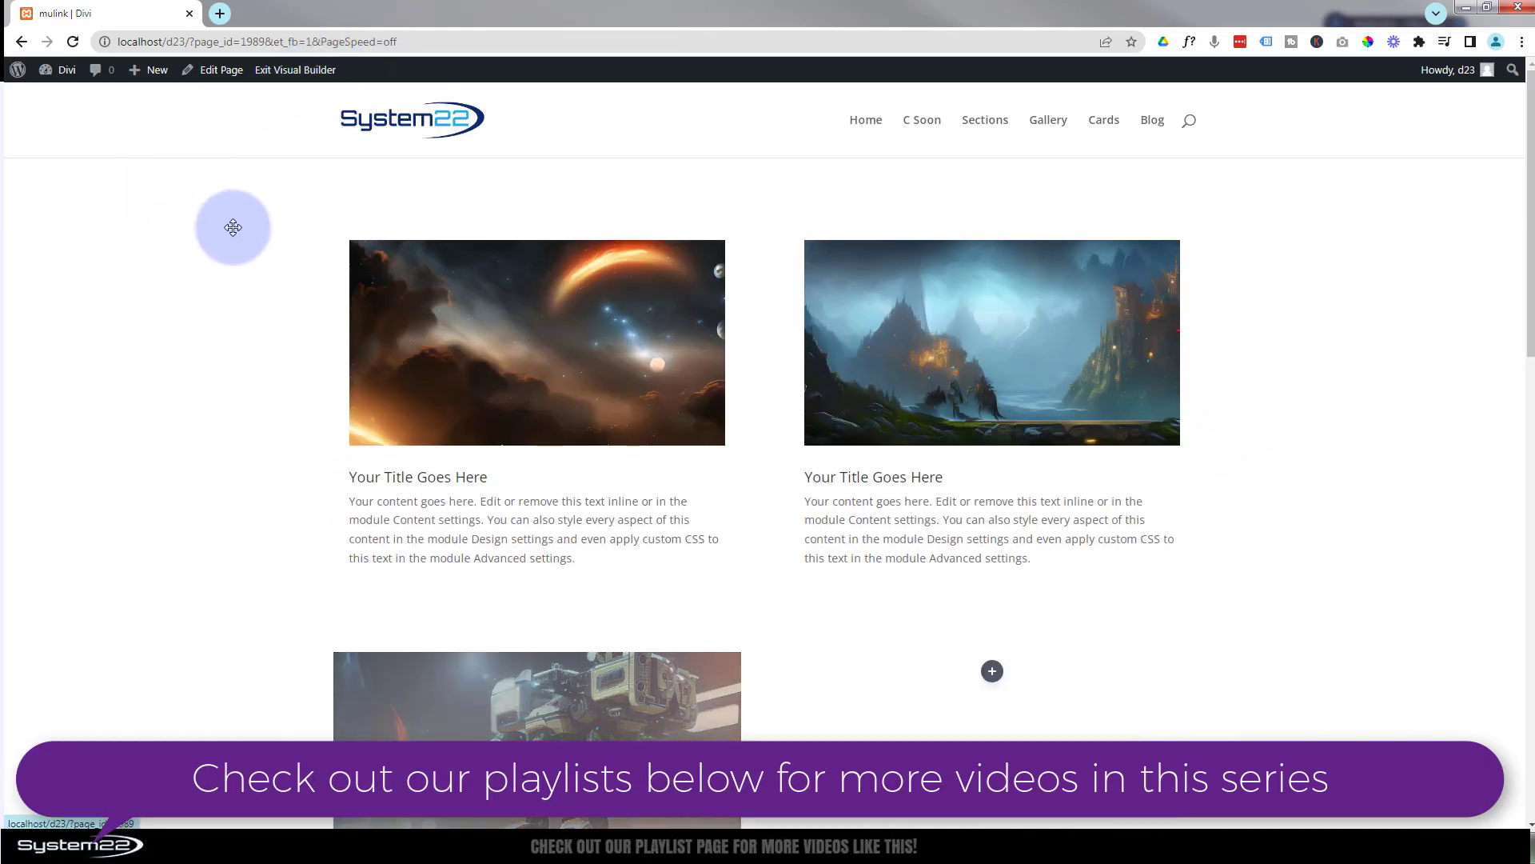
scroll(234, 224, down, 5)
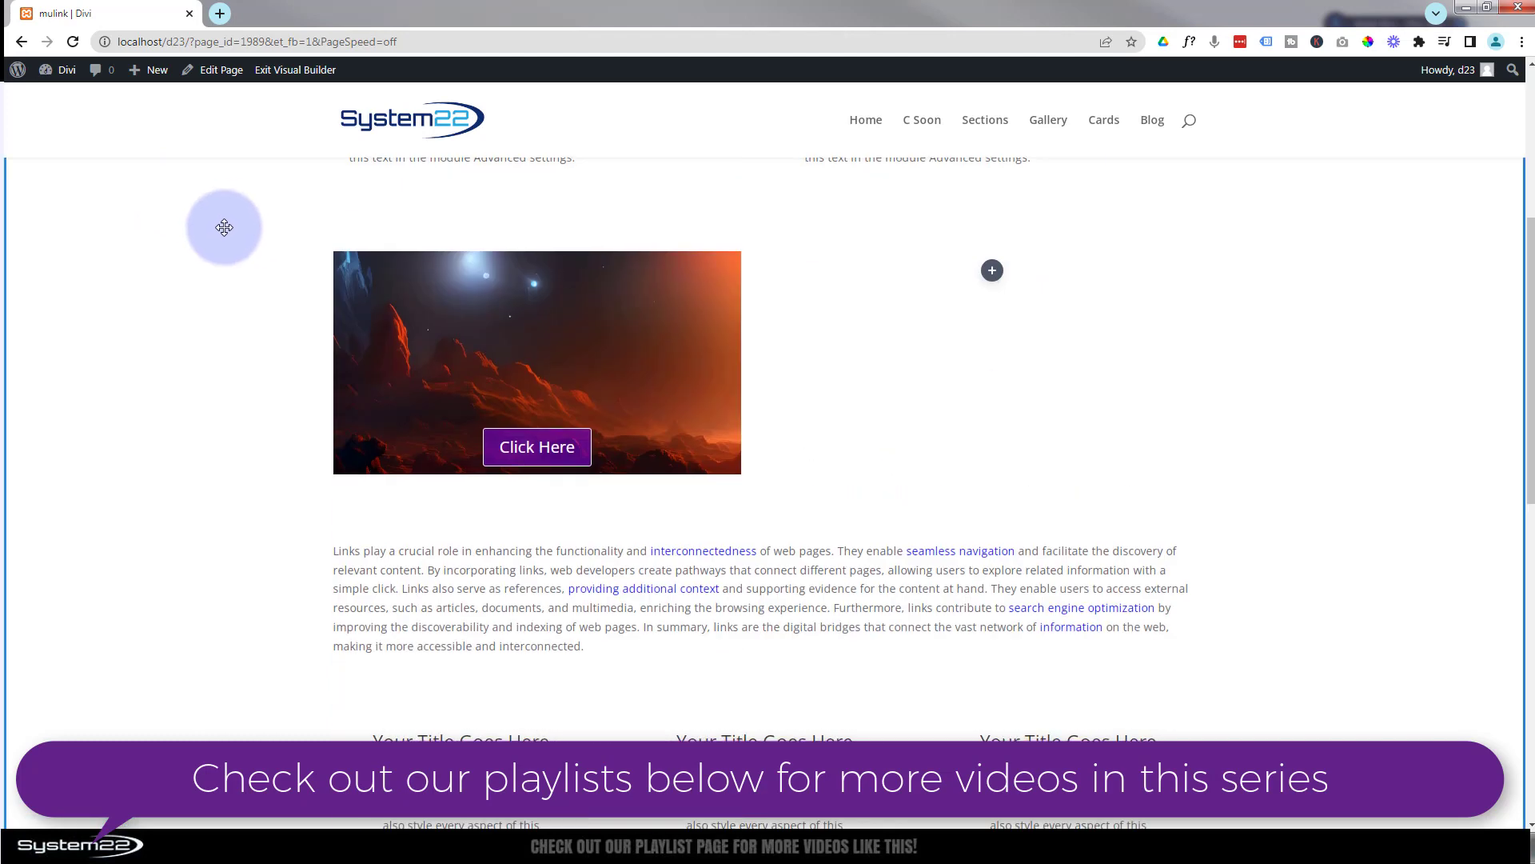
mouse_move(467, 330)
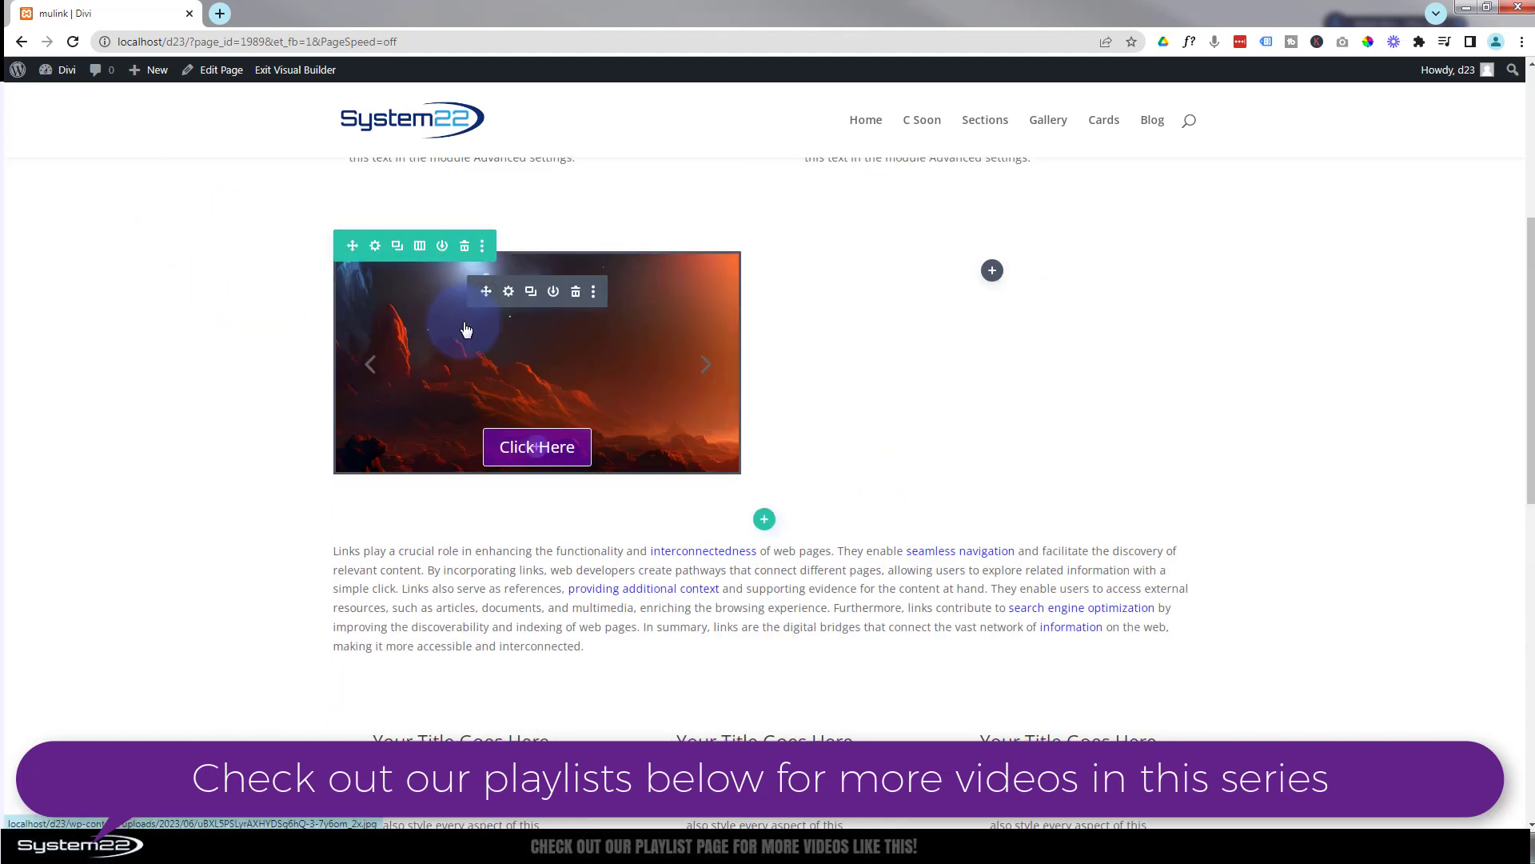
click(465, 247)
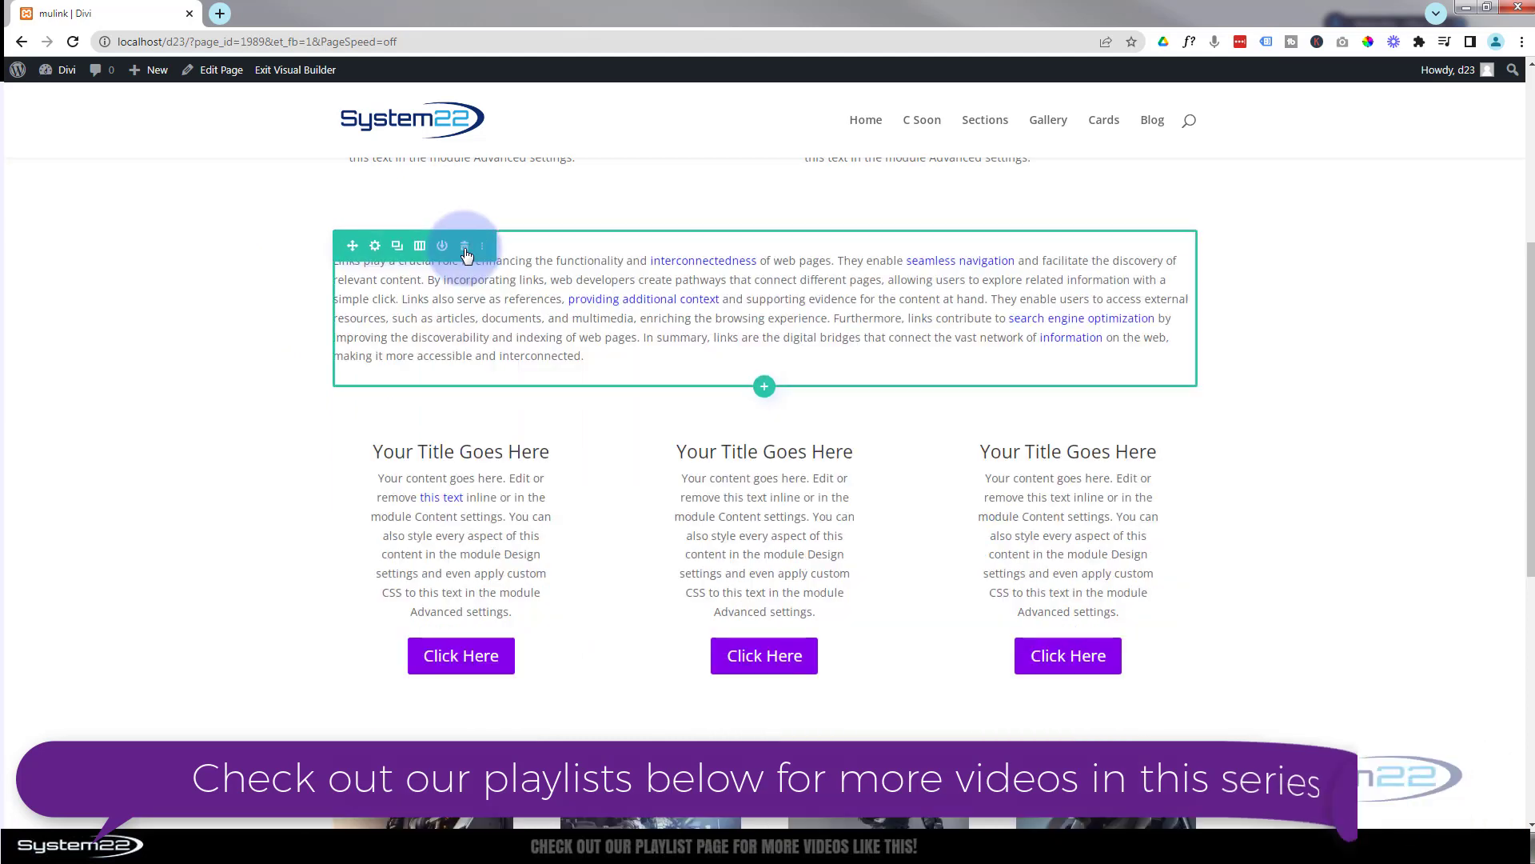
Step: Insert a two-column row below the paragraph about links and add a Gallery module to its first column
click(764, 388)
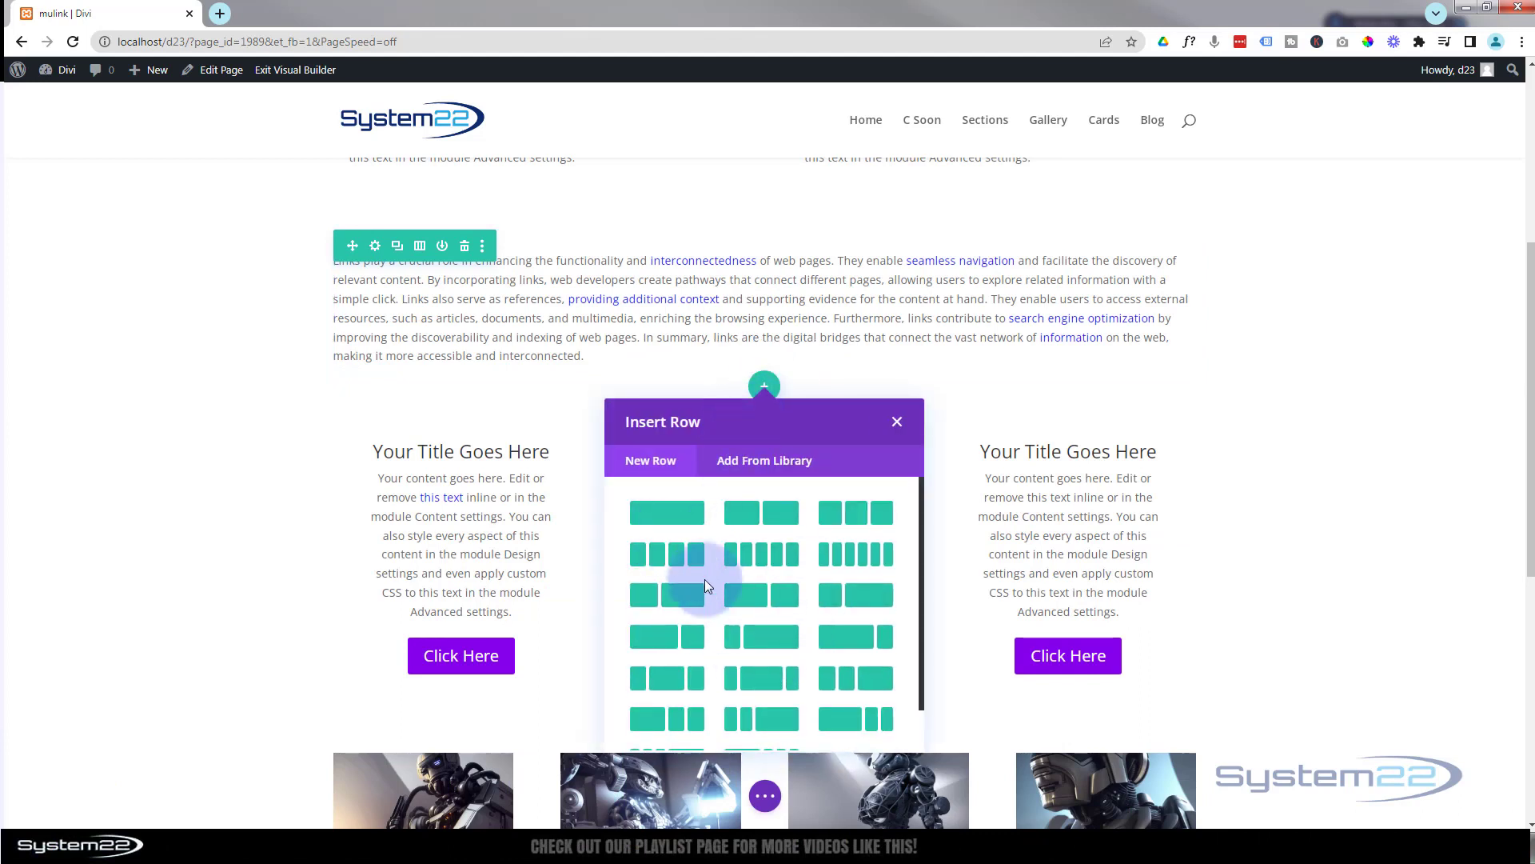
click(766, 516)
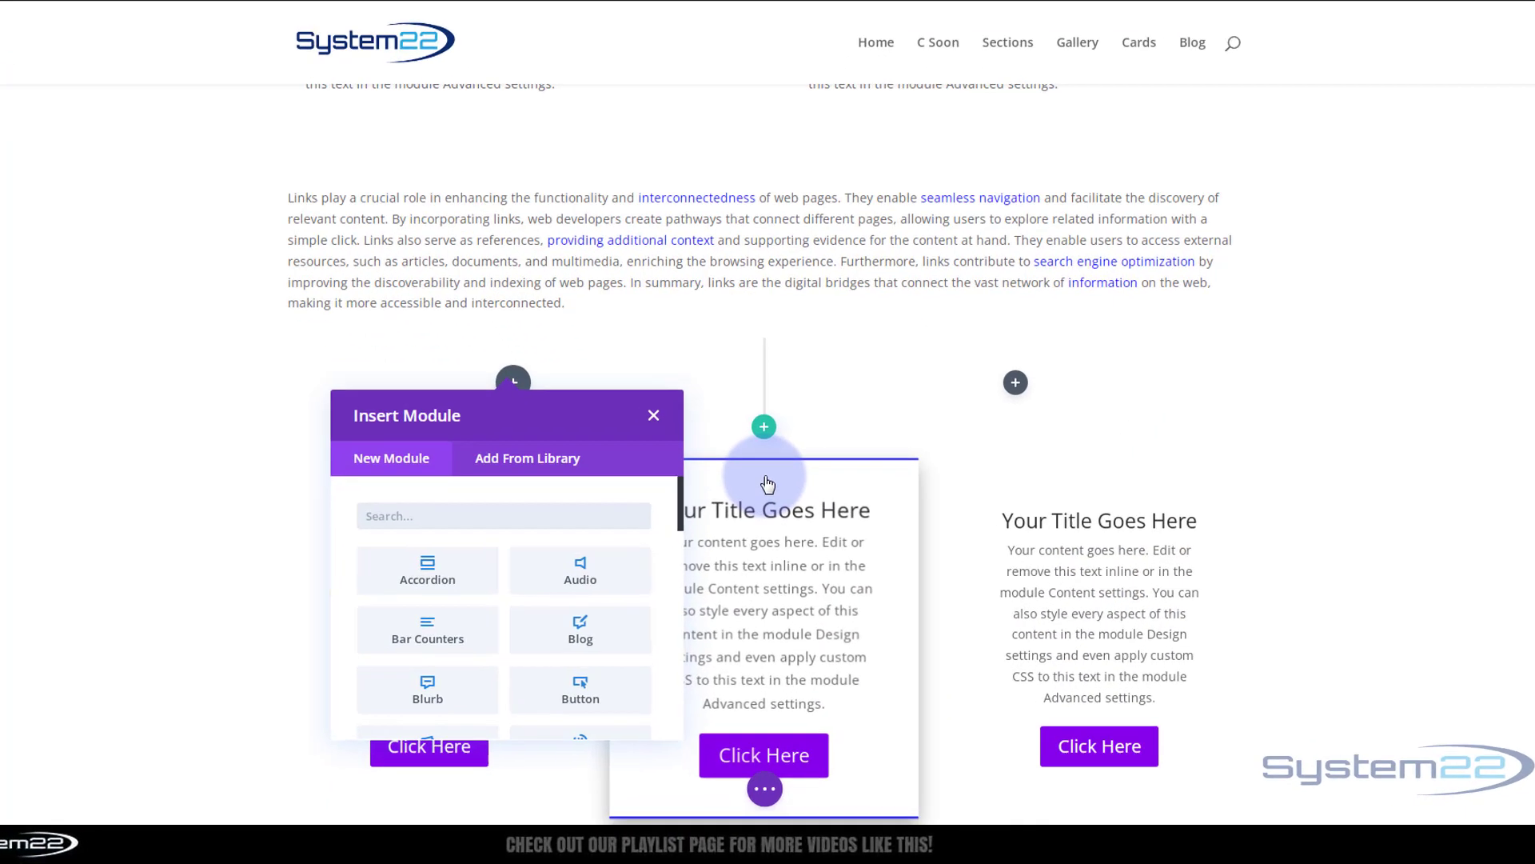
scroll(373, 444, down, 20)
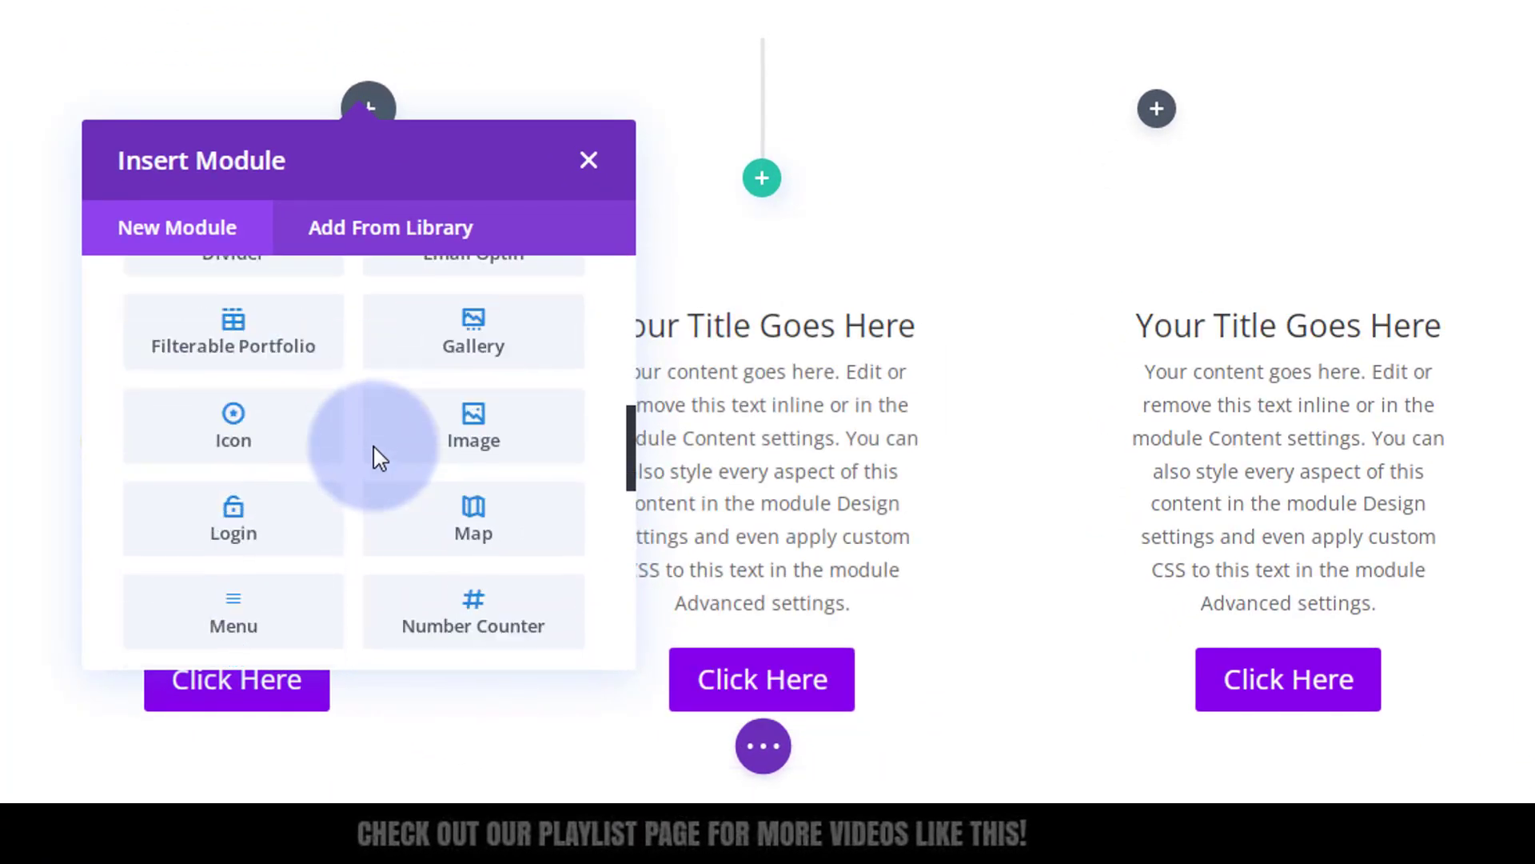
scroll(373, 448, up, 14)
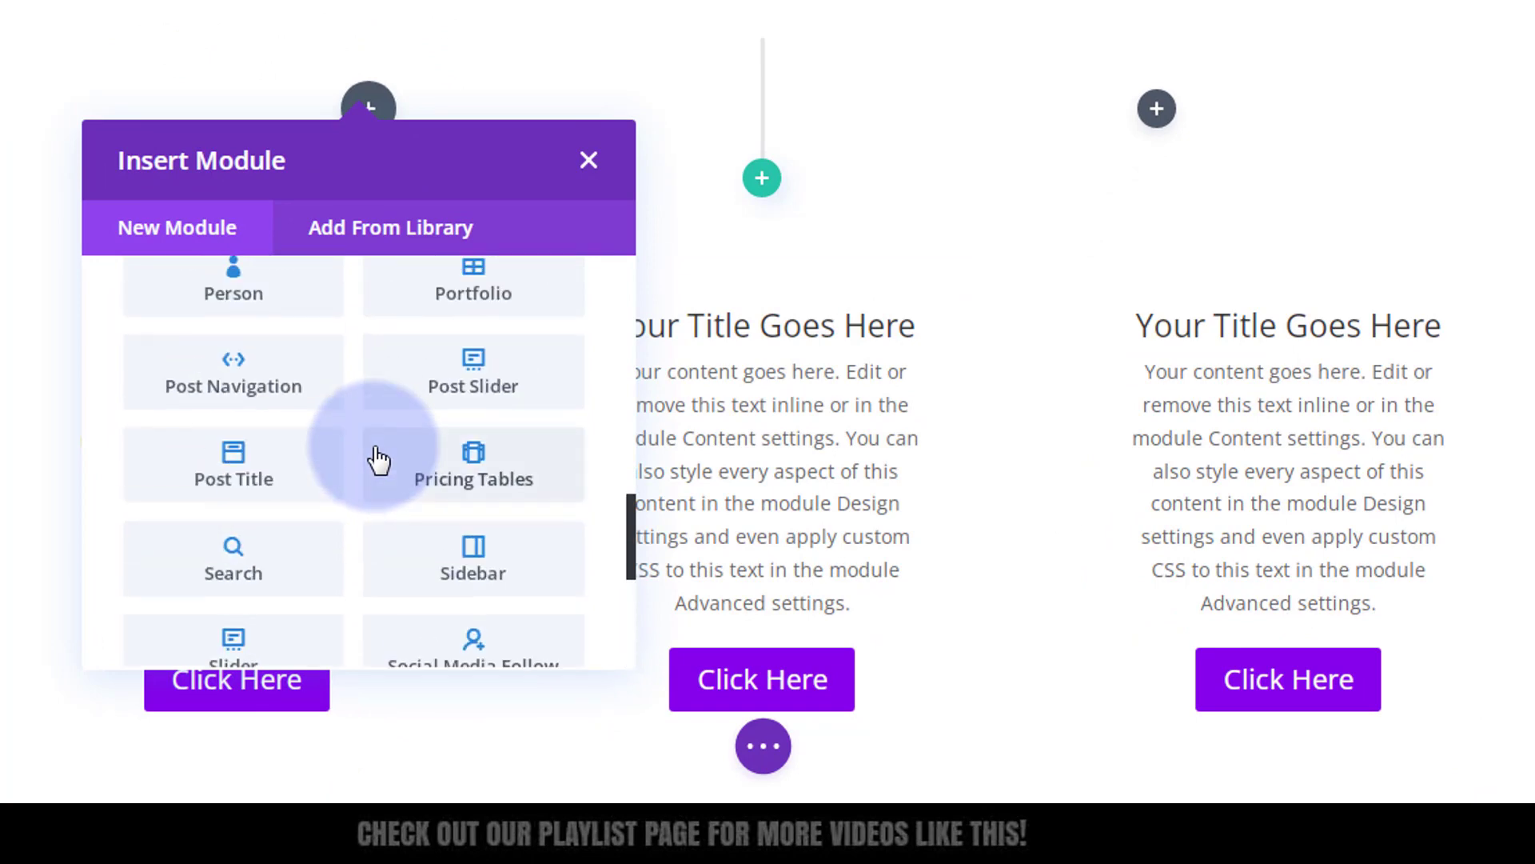
scroll(376, 458, down, 2)
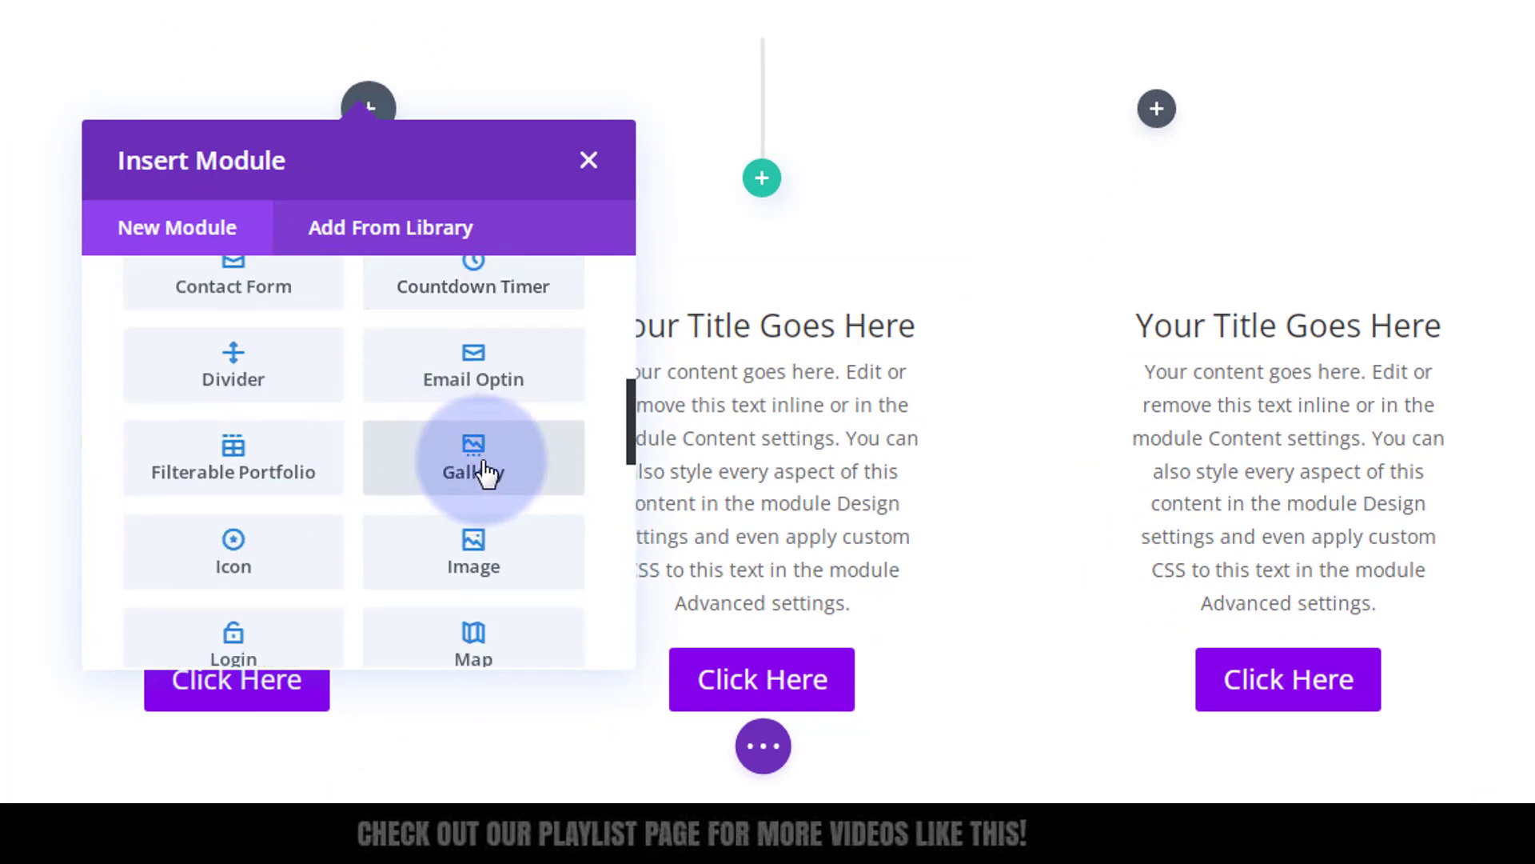
click(483, 471)
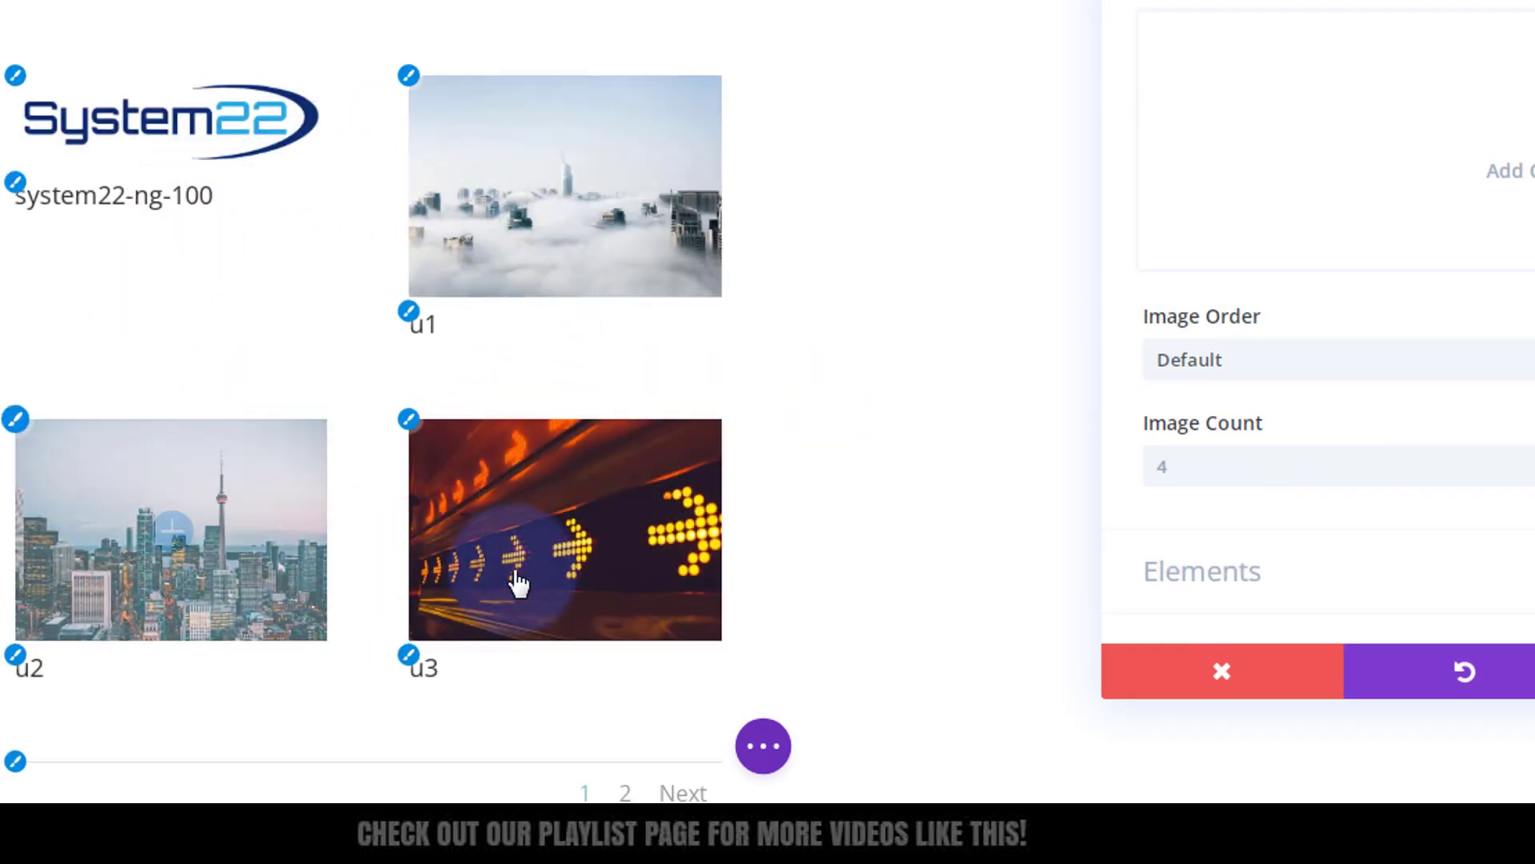
click(573, 276)
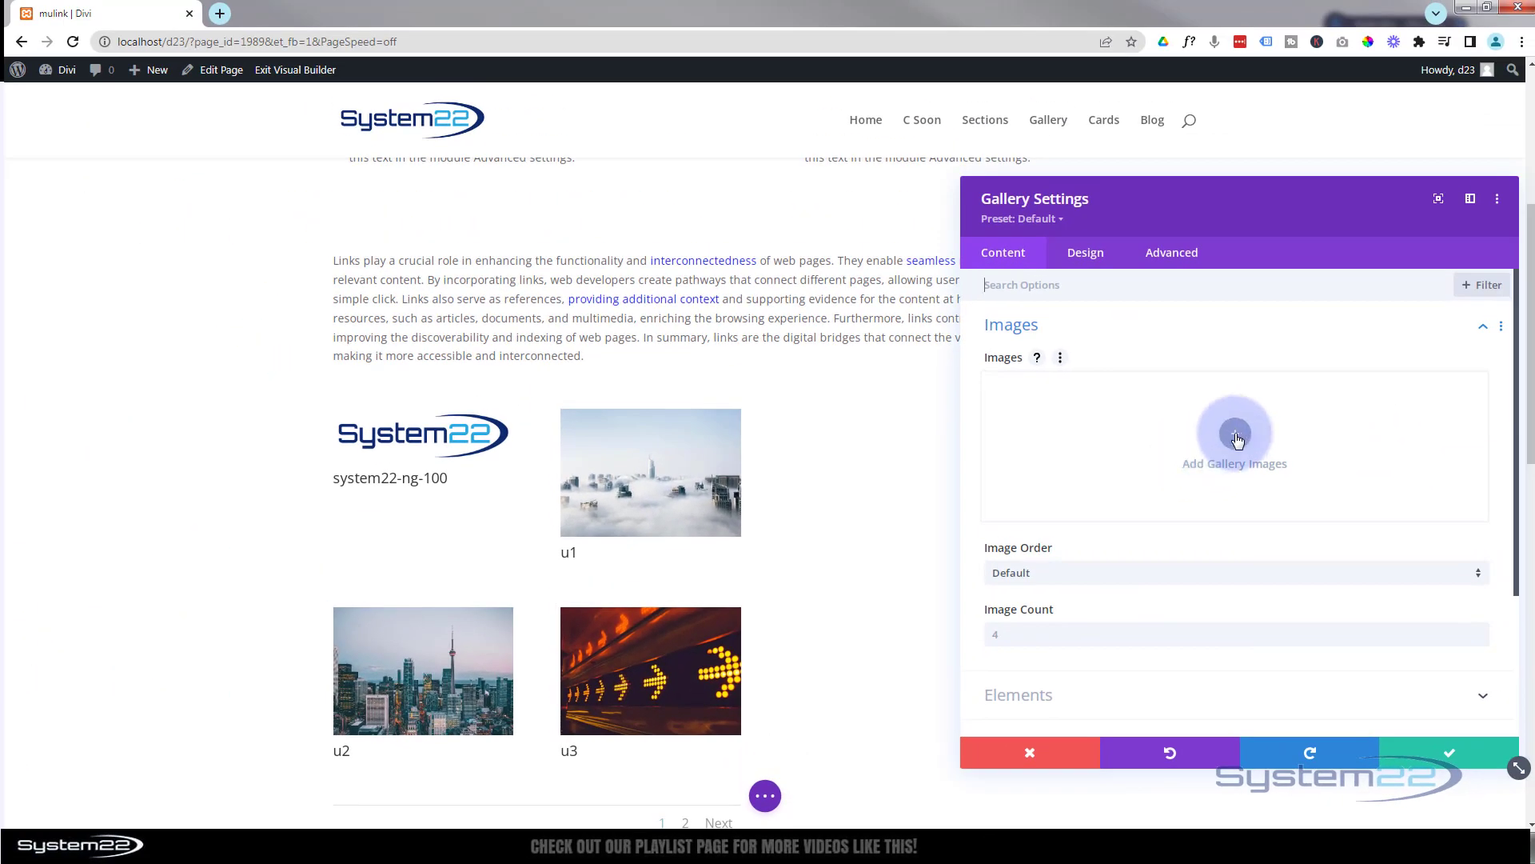
Step: Add the five adjacent media library images from the robot to the misty mountain landscape, and move the landscape to second place in the gallery
click(1235, 435)
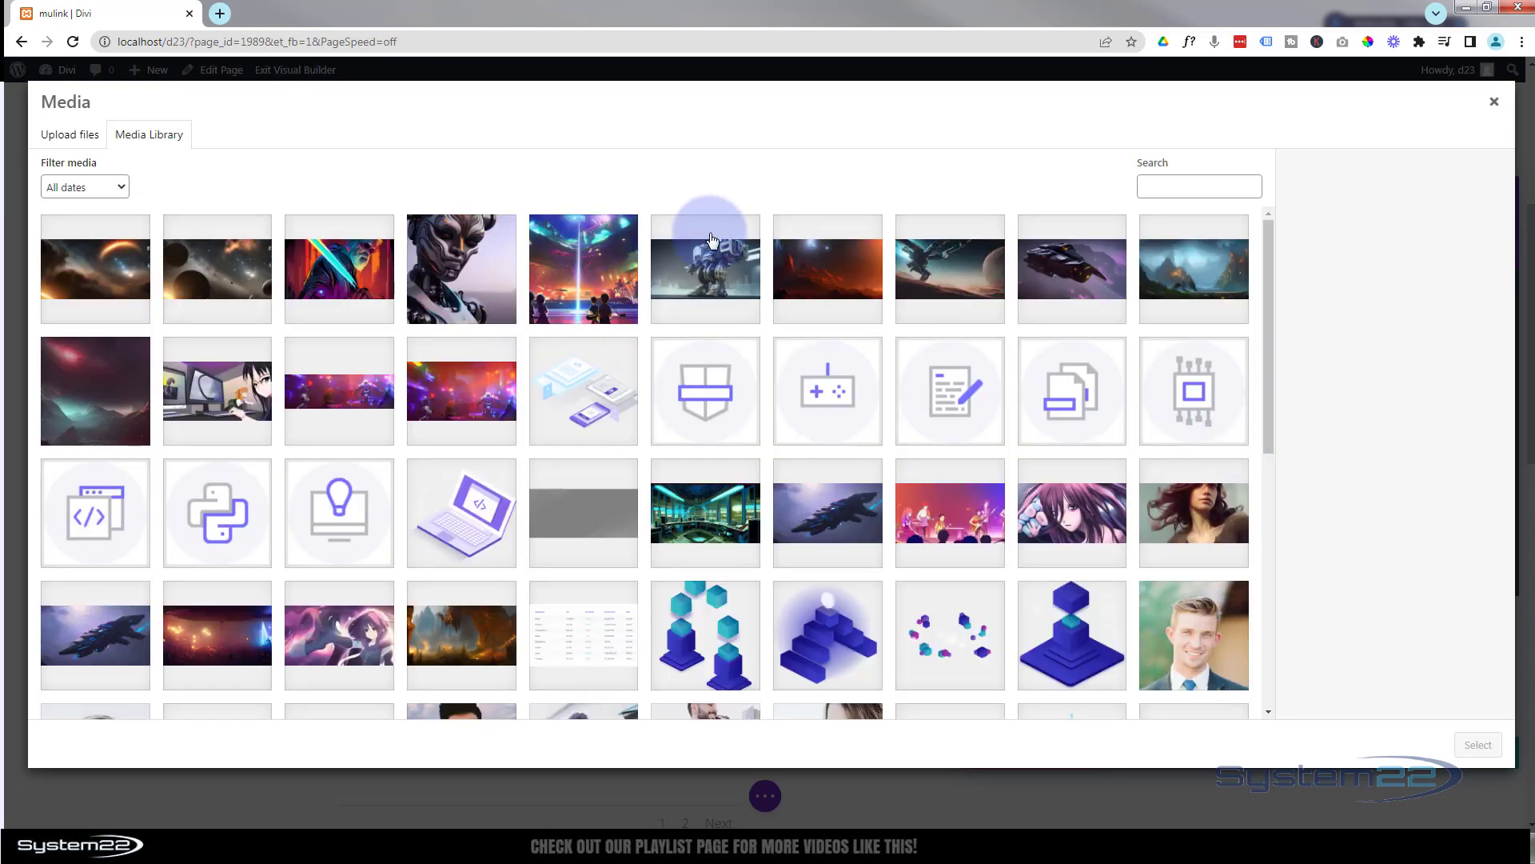
click(705, 252)
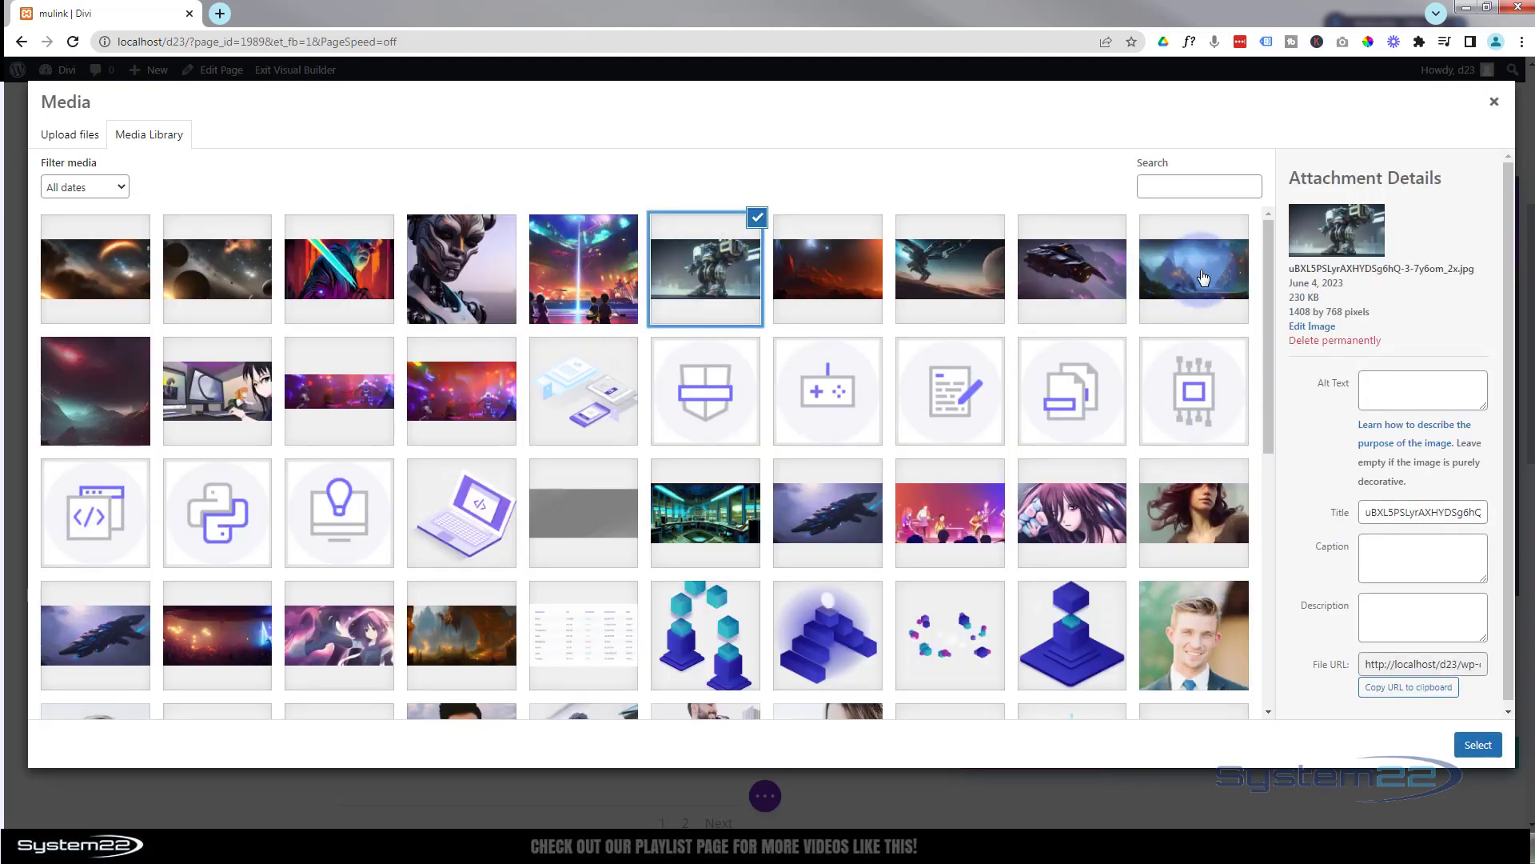
click(1204, 277)
shift+click(1195, 276)
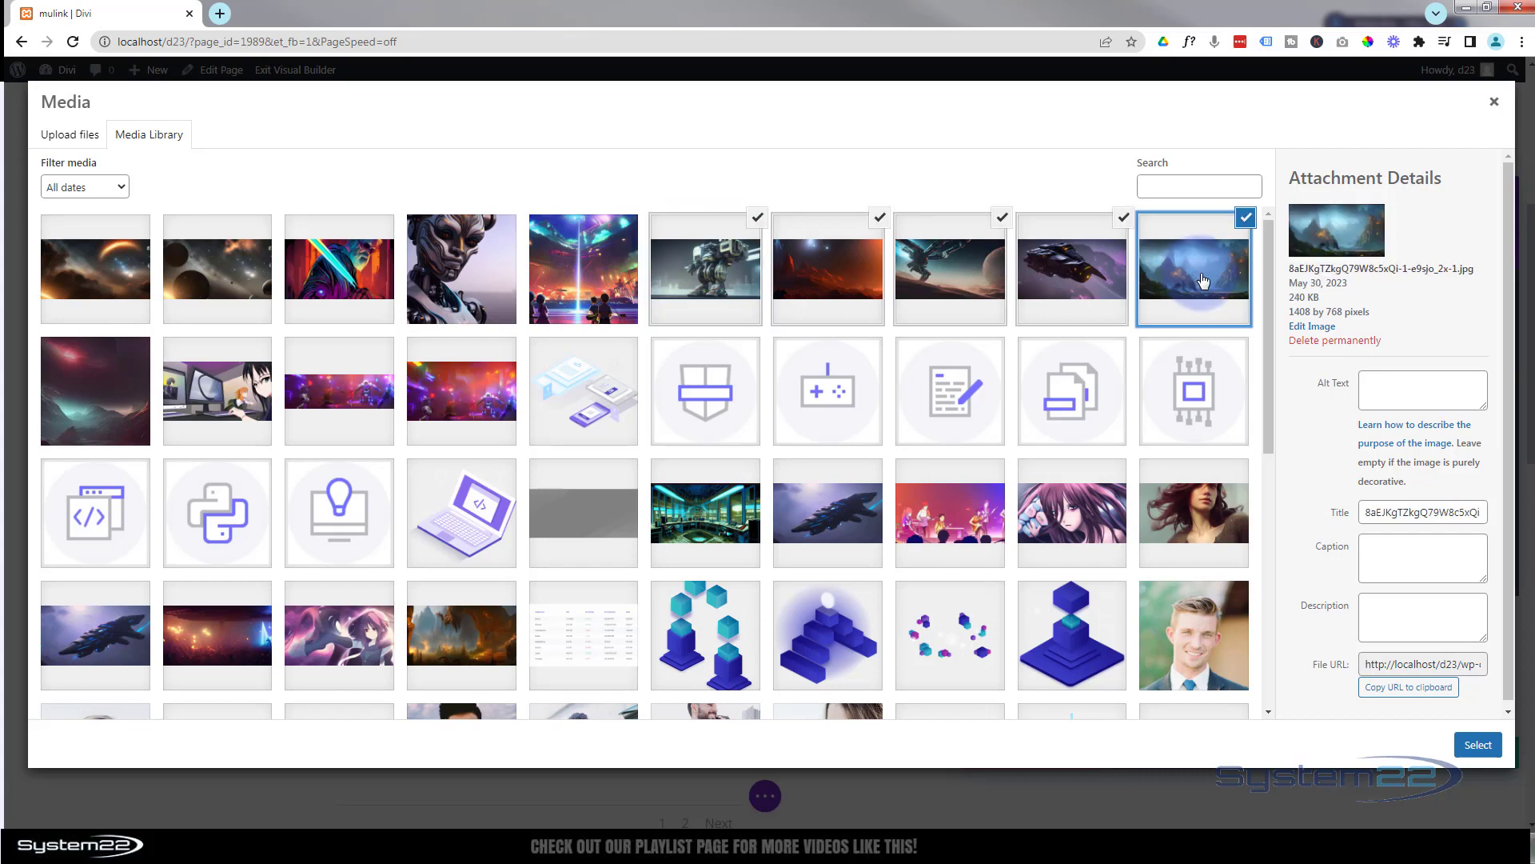
click(1468, 751)
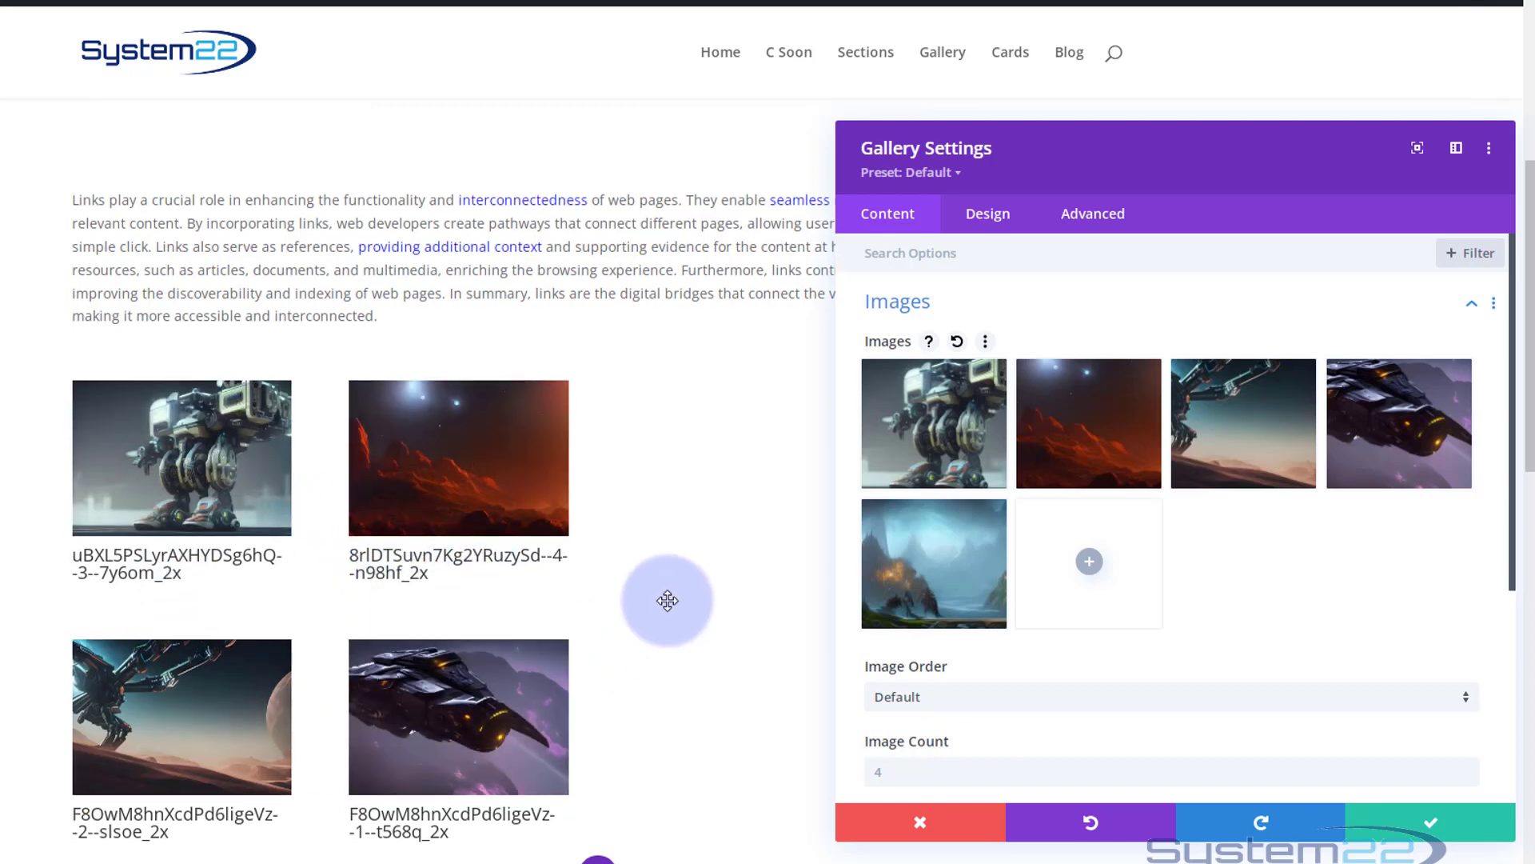
scroll(664, 604, down, 2)
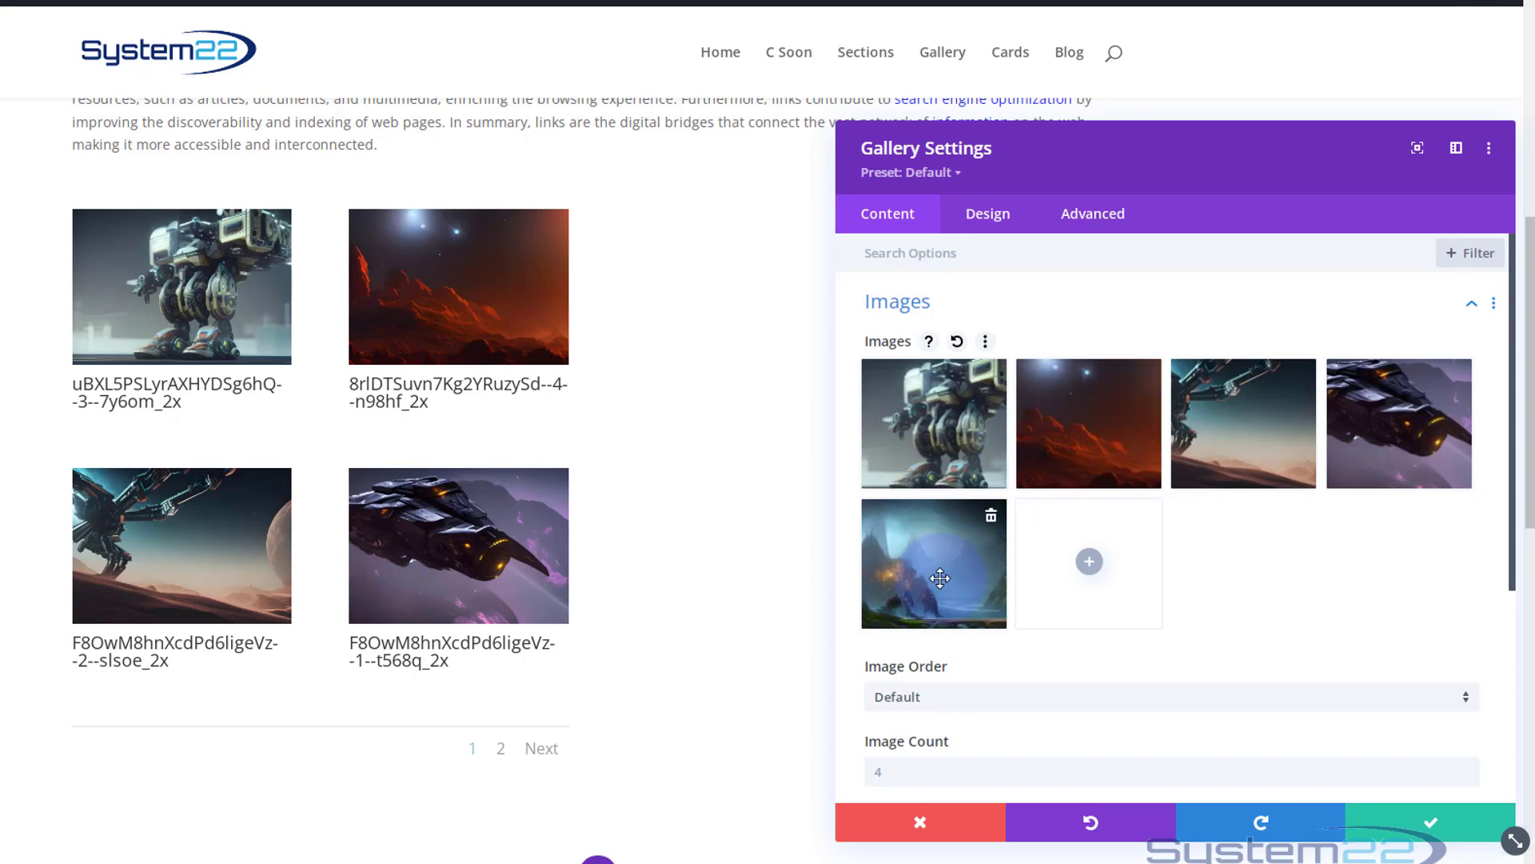
drag(940, 577, 1071, 534)
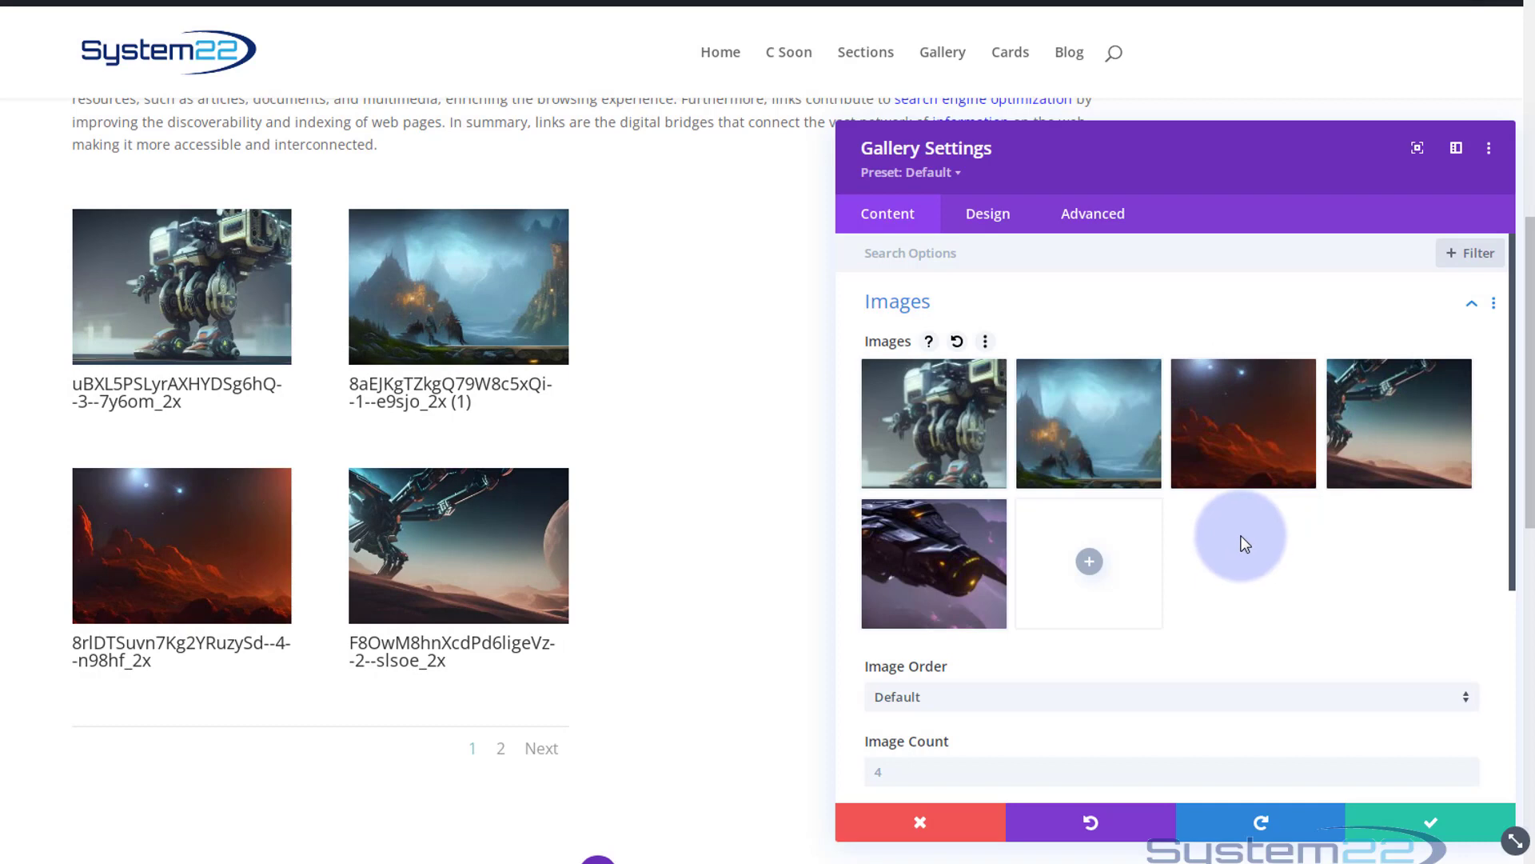
Step: Turn off Show Title and Caption and Show Pagination for the gallery
scroll(1263, 583, down, 3)
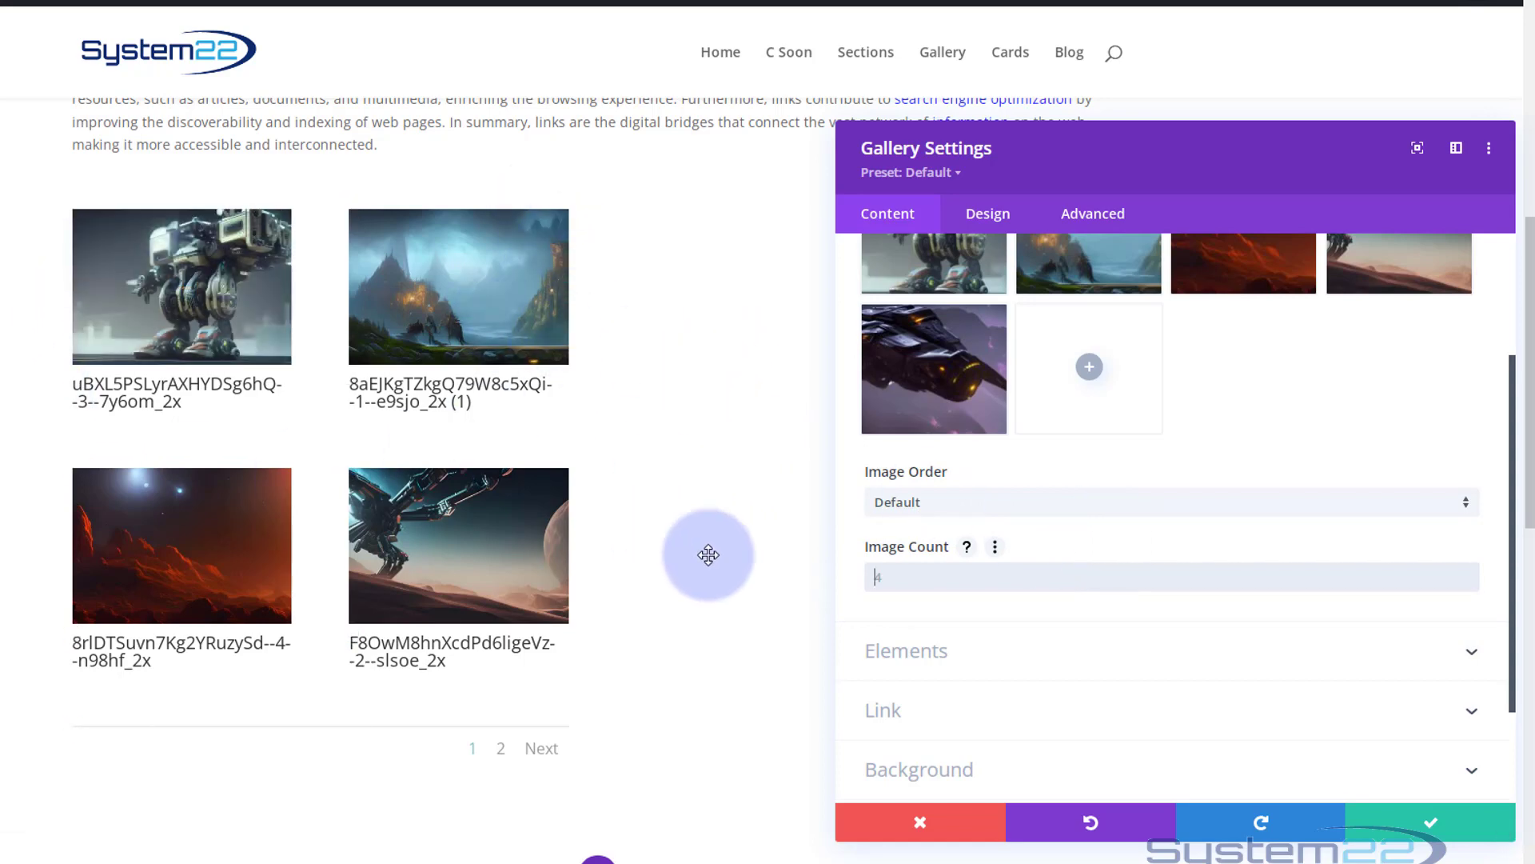
click(1035, 652)
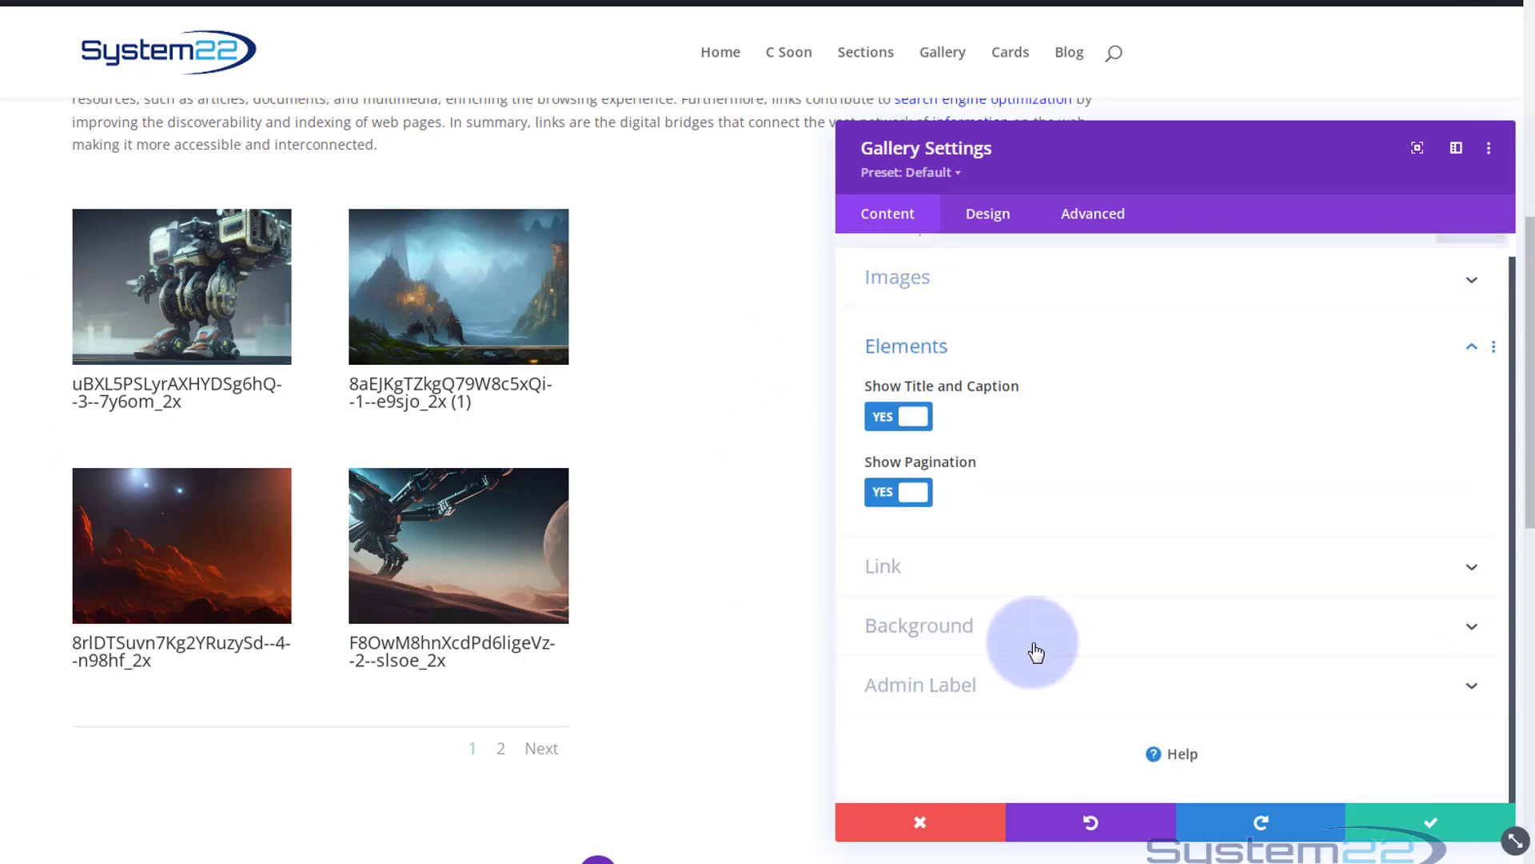
click(893, 430)
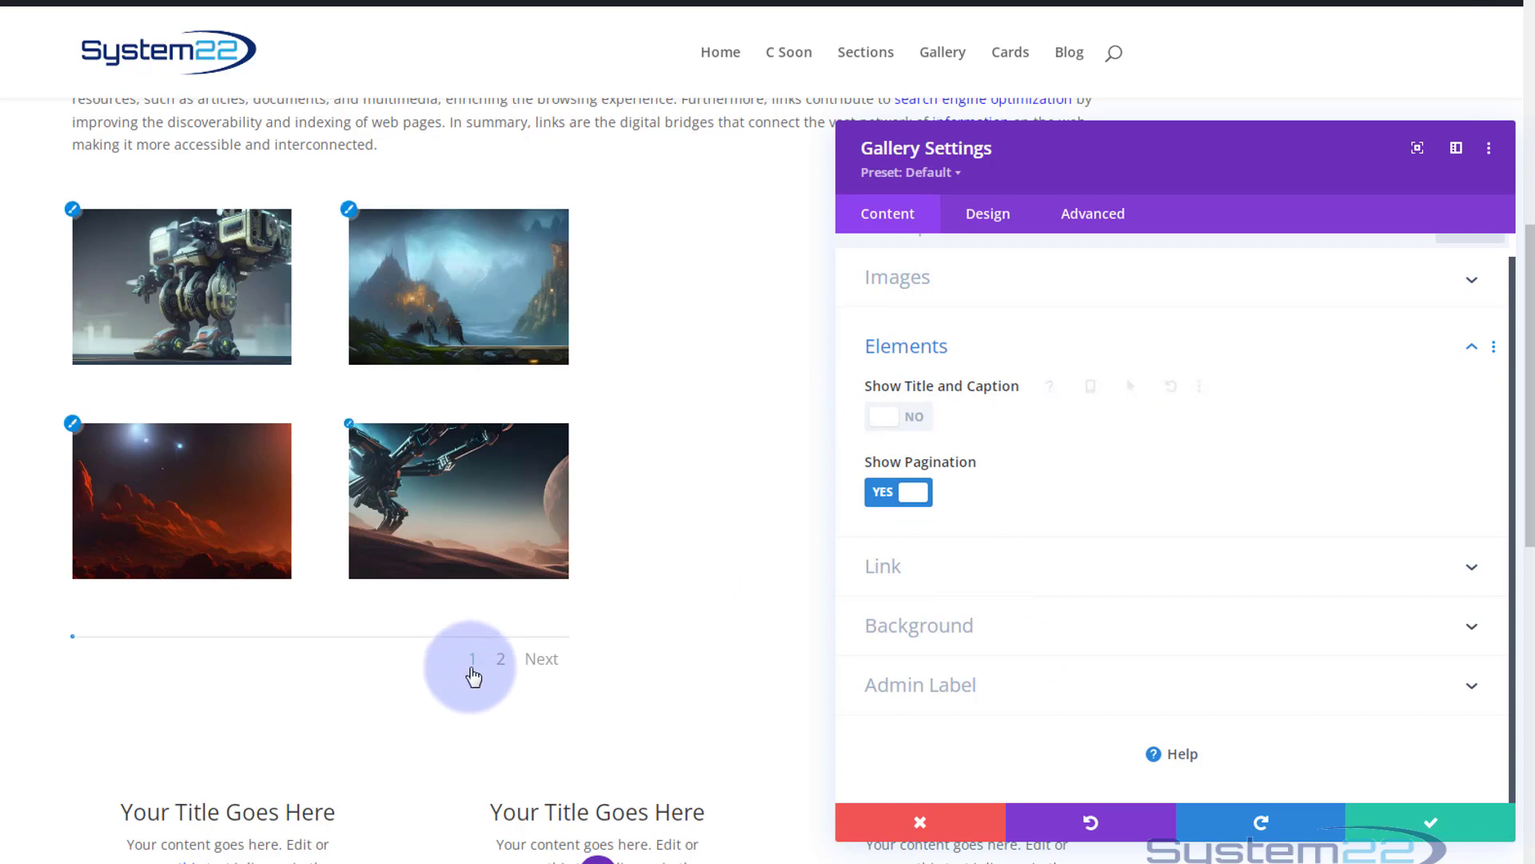
click(897, 493)
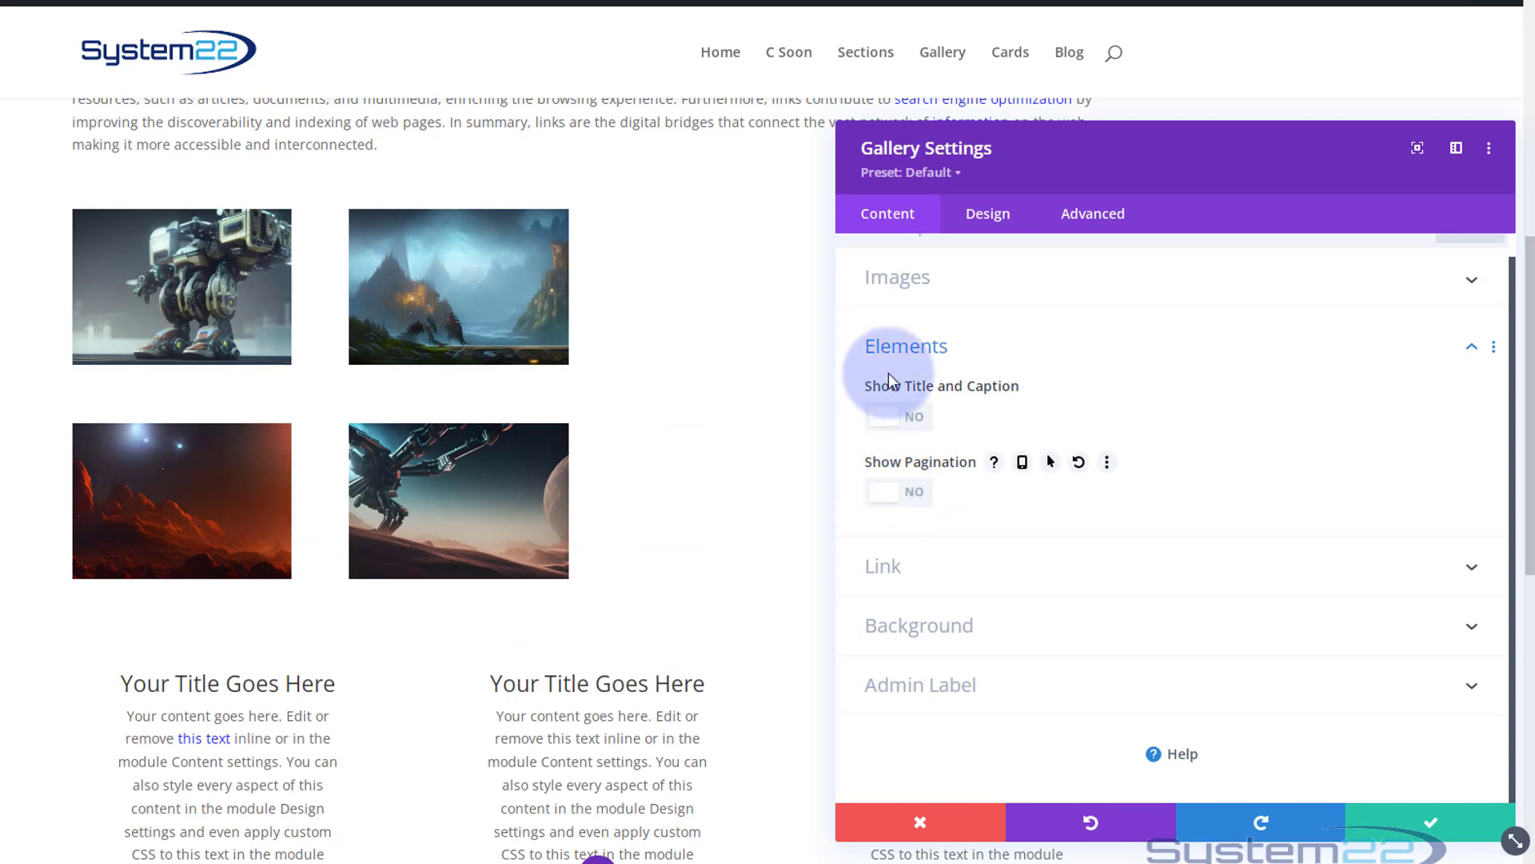
Step: Set the gallery's layout to Slider
click(1001, 227)
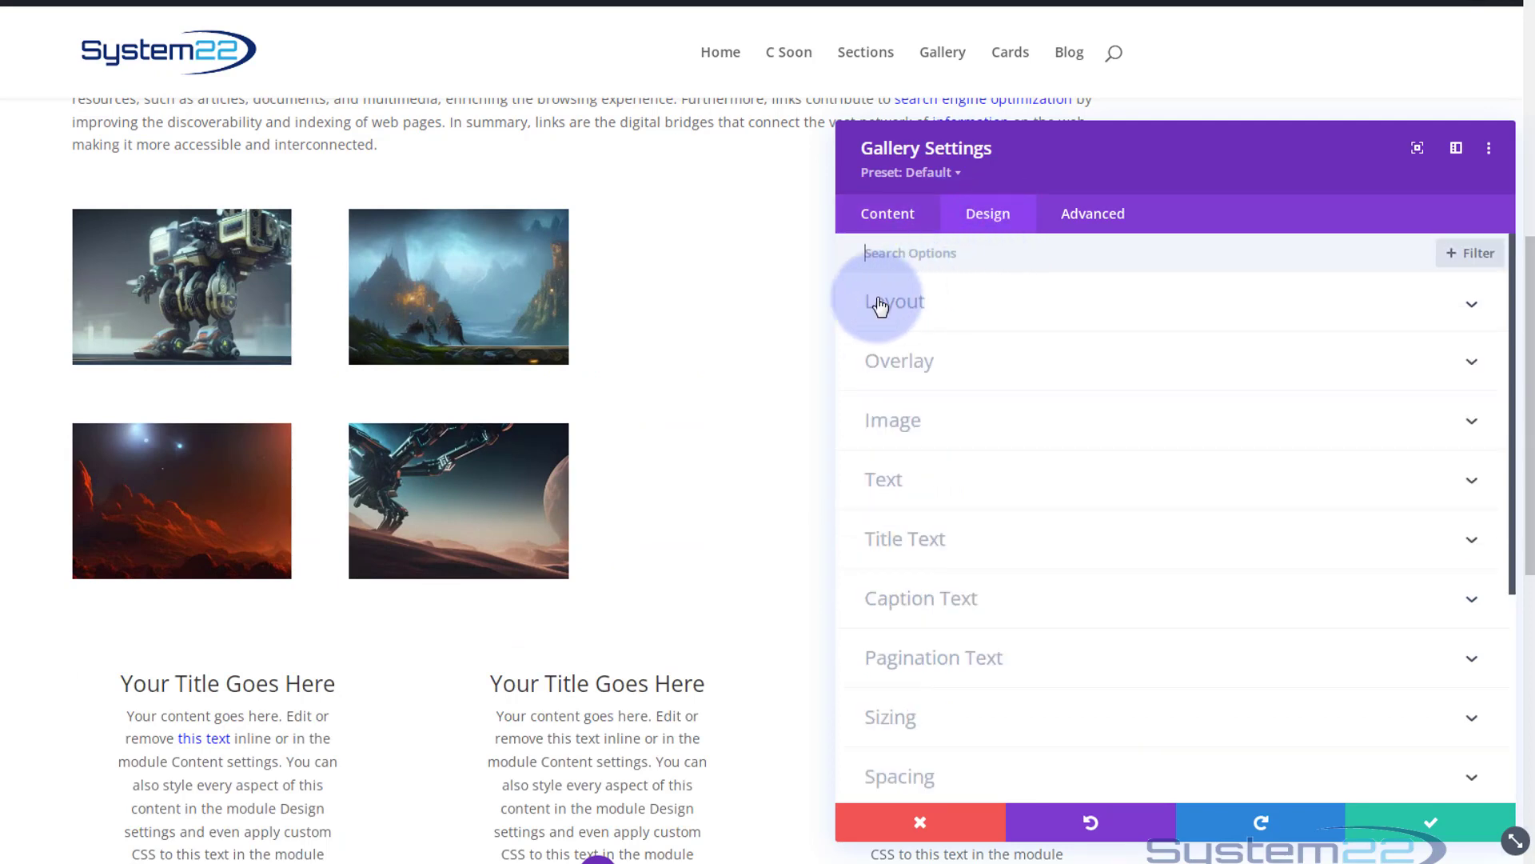
click(1055, 311)
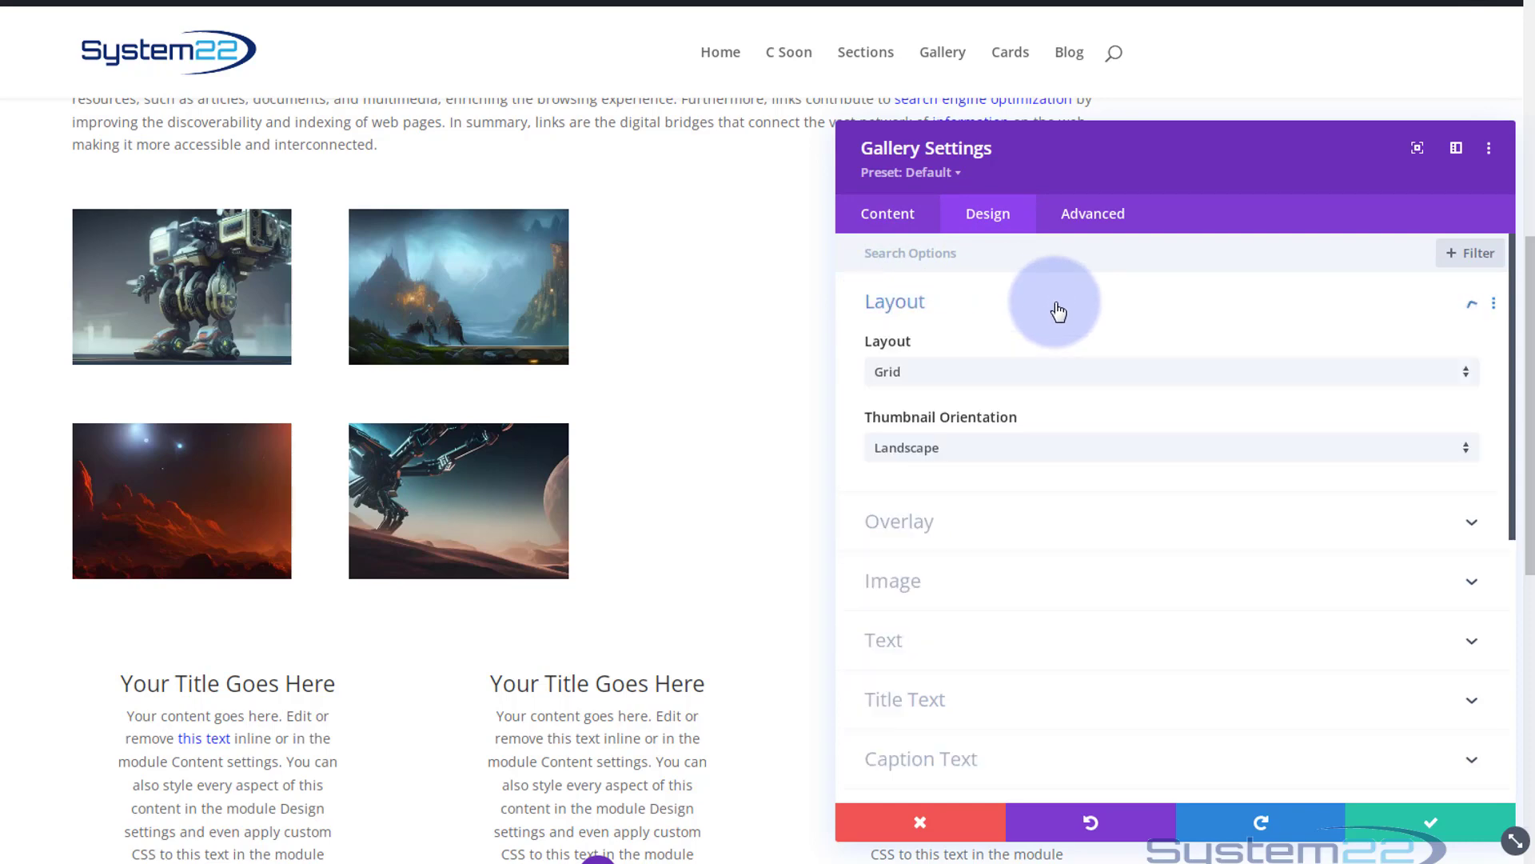
click(971, 381)
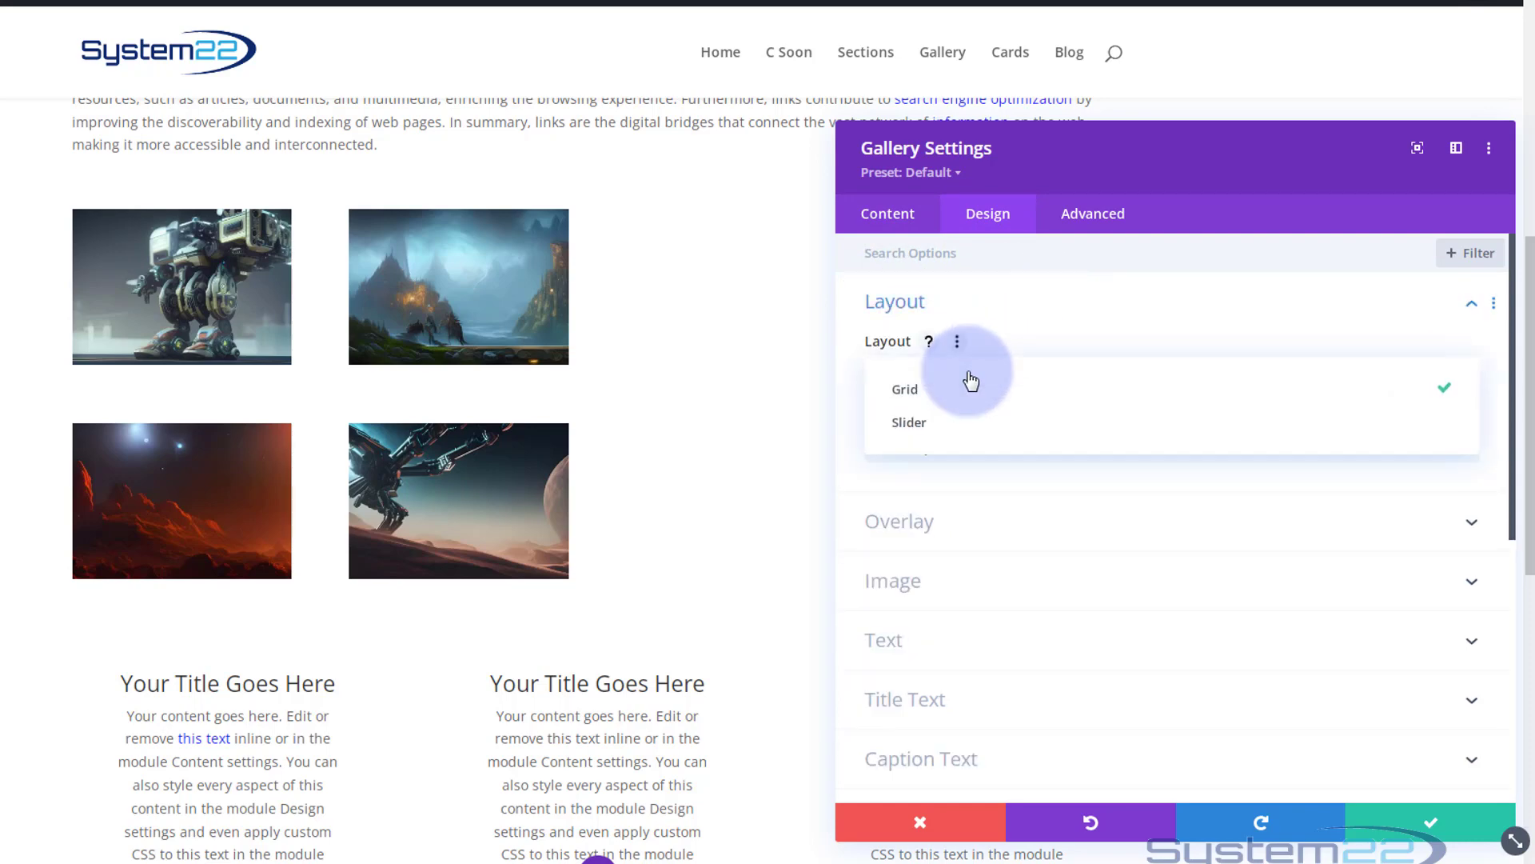
click(946, 439)
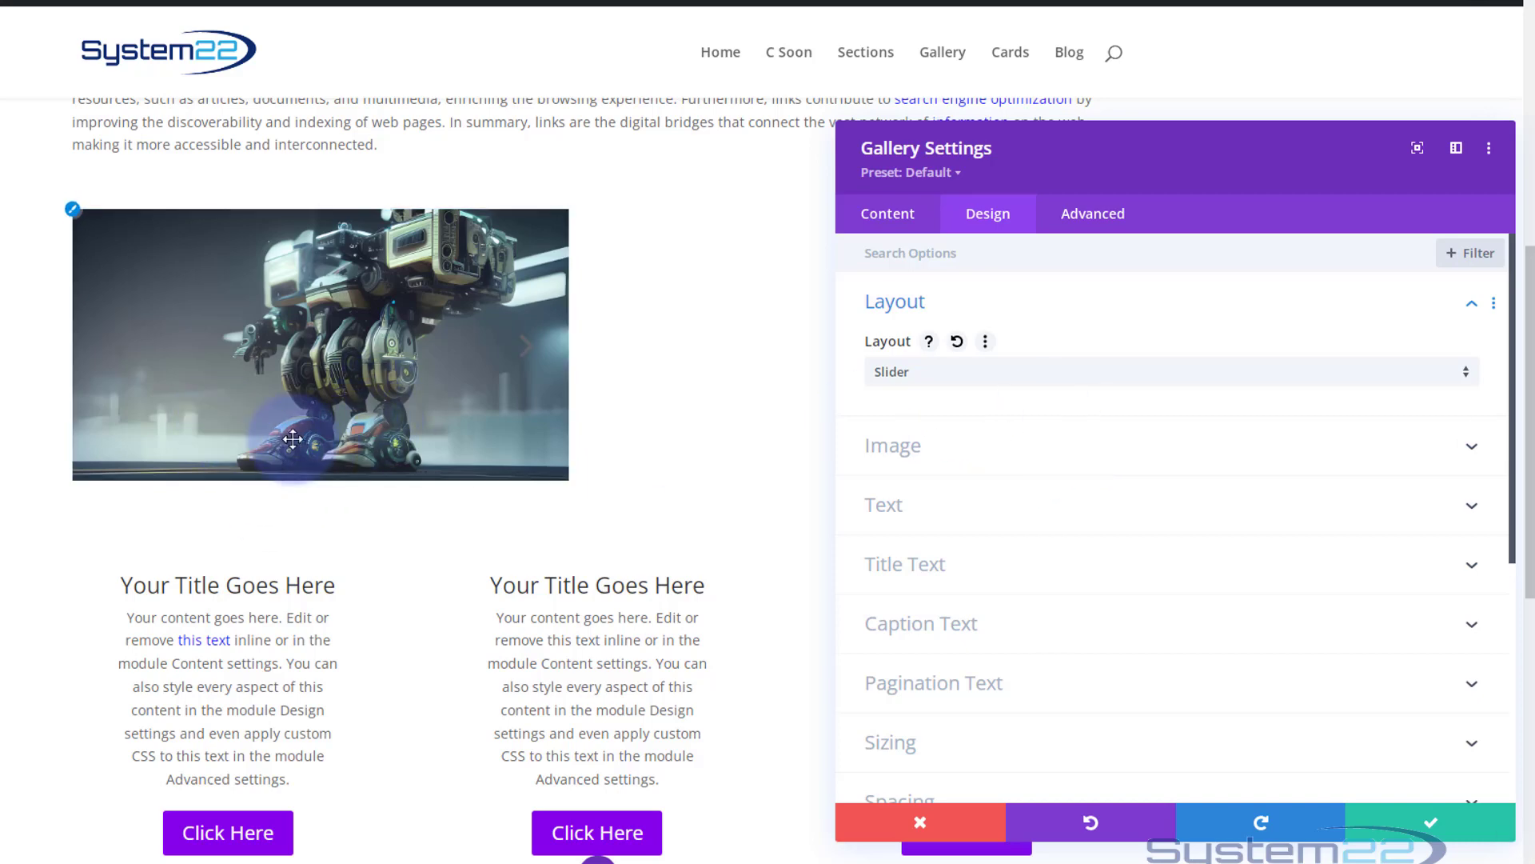
Step: Advance through the gallery slides to test the slider and save the gallery module's settings
click(529, 354)
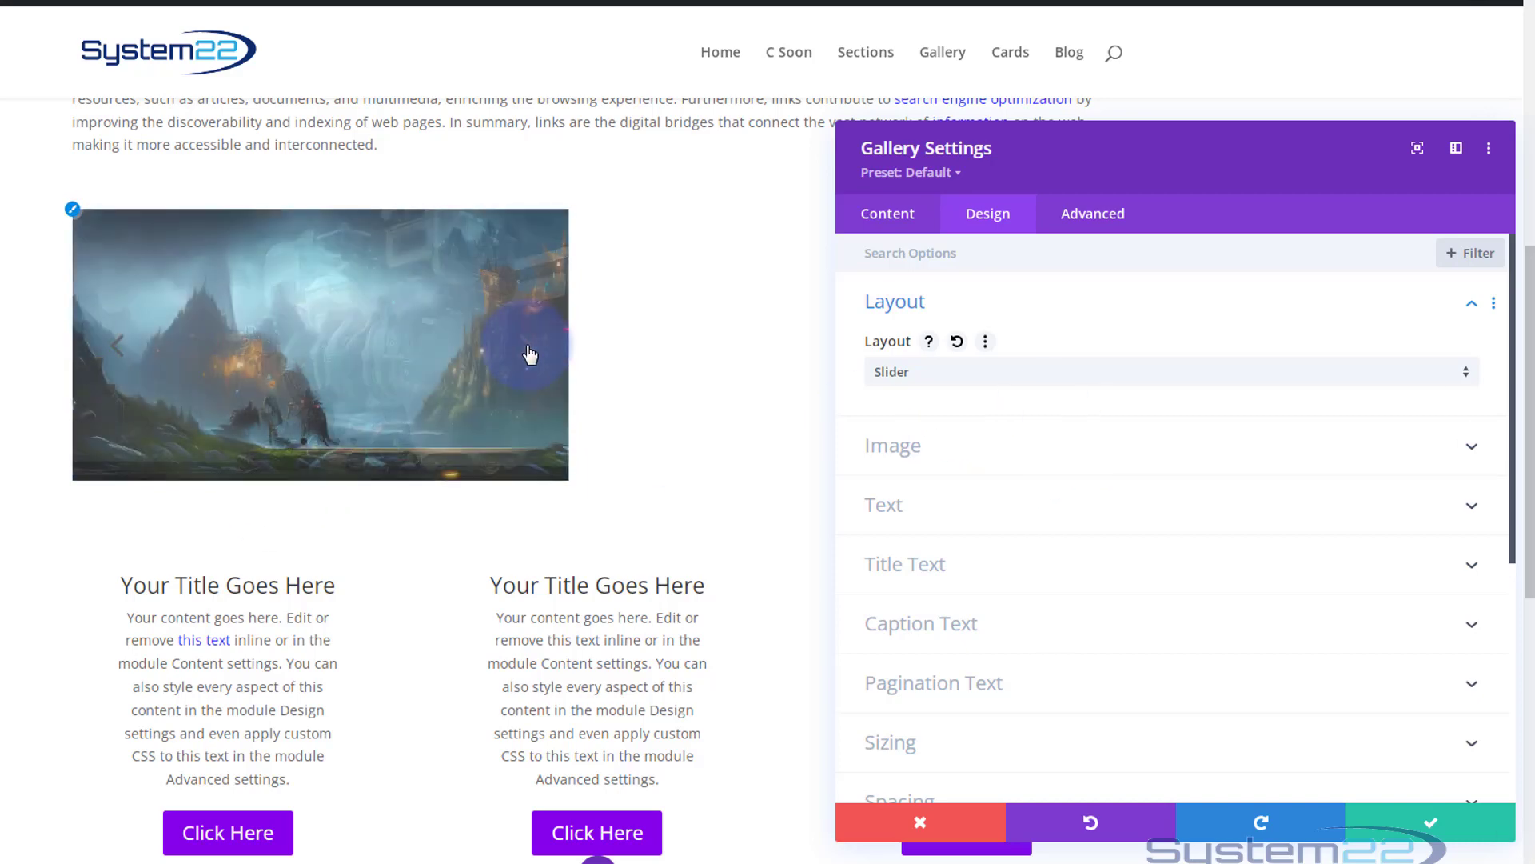
click(529, 353)
click(529, 353)
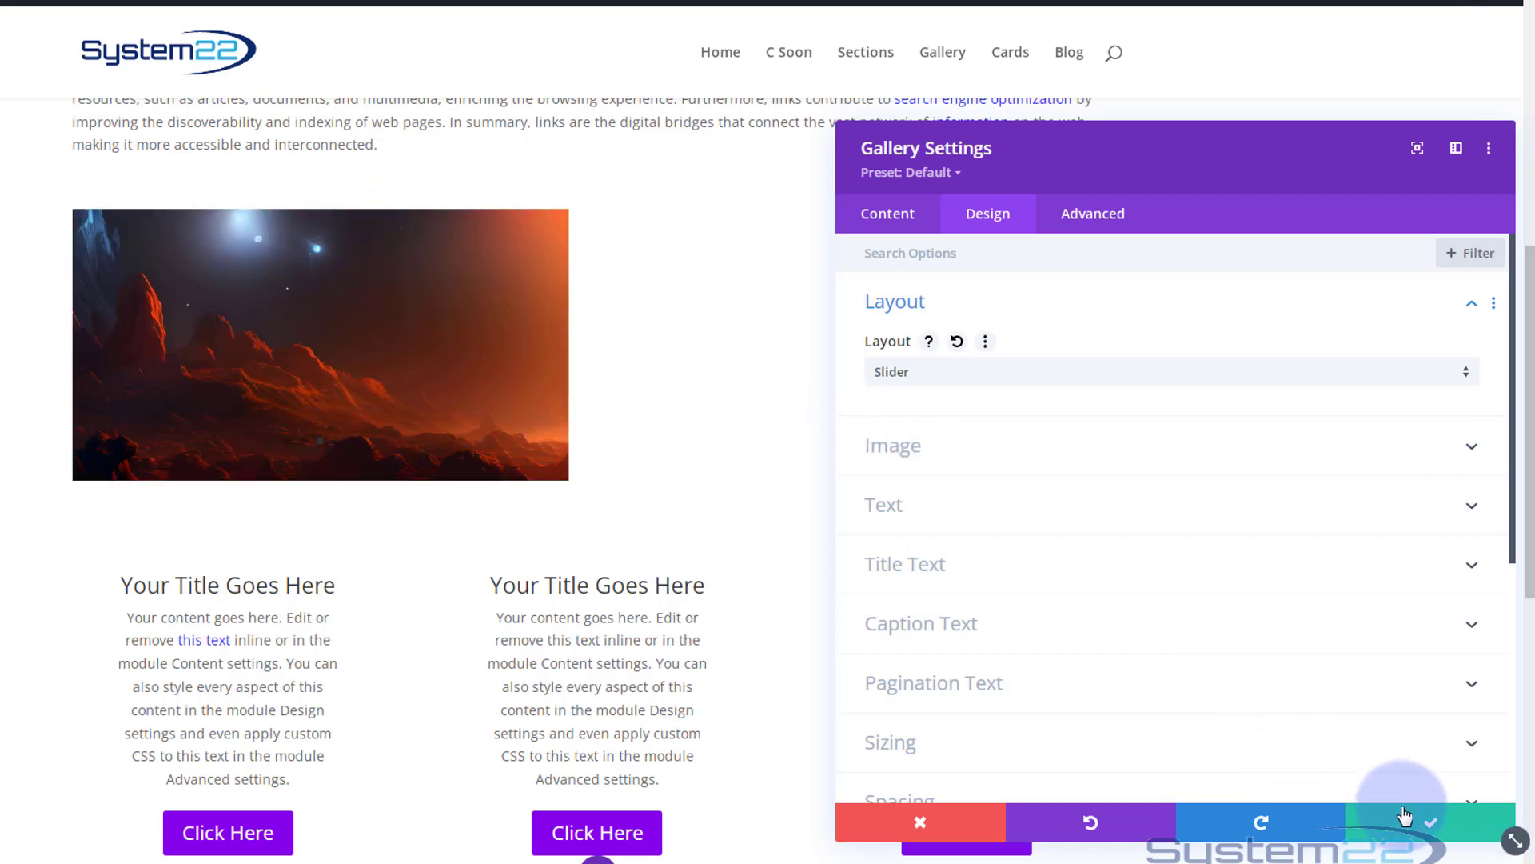
click(1424, 825)
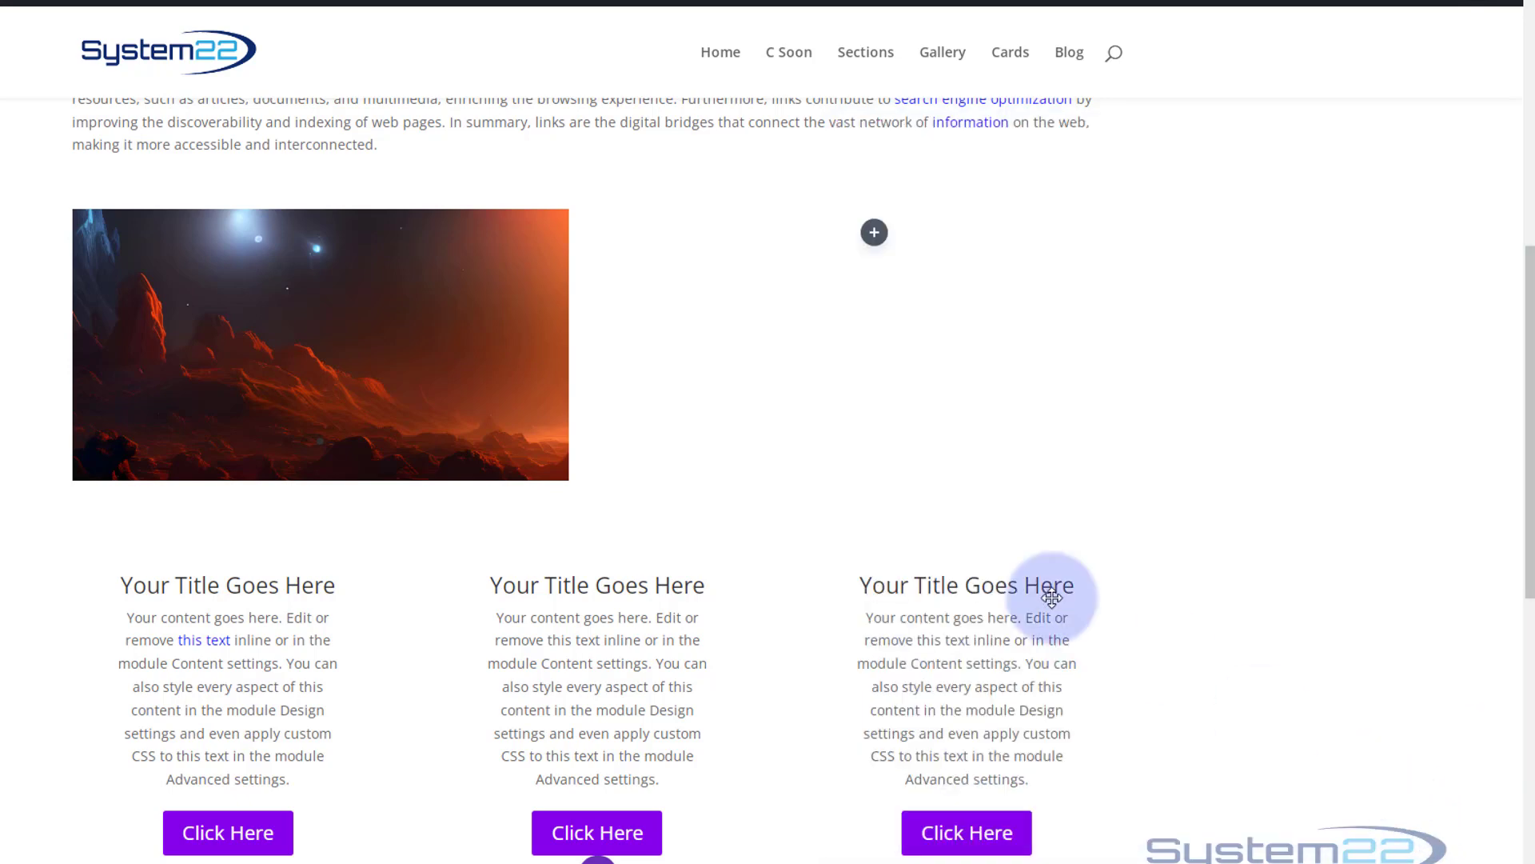
Step: Add a Button module directly below the gallery slider in the same column
click(320, 449)
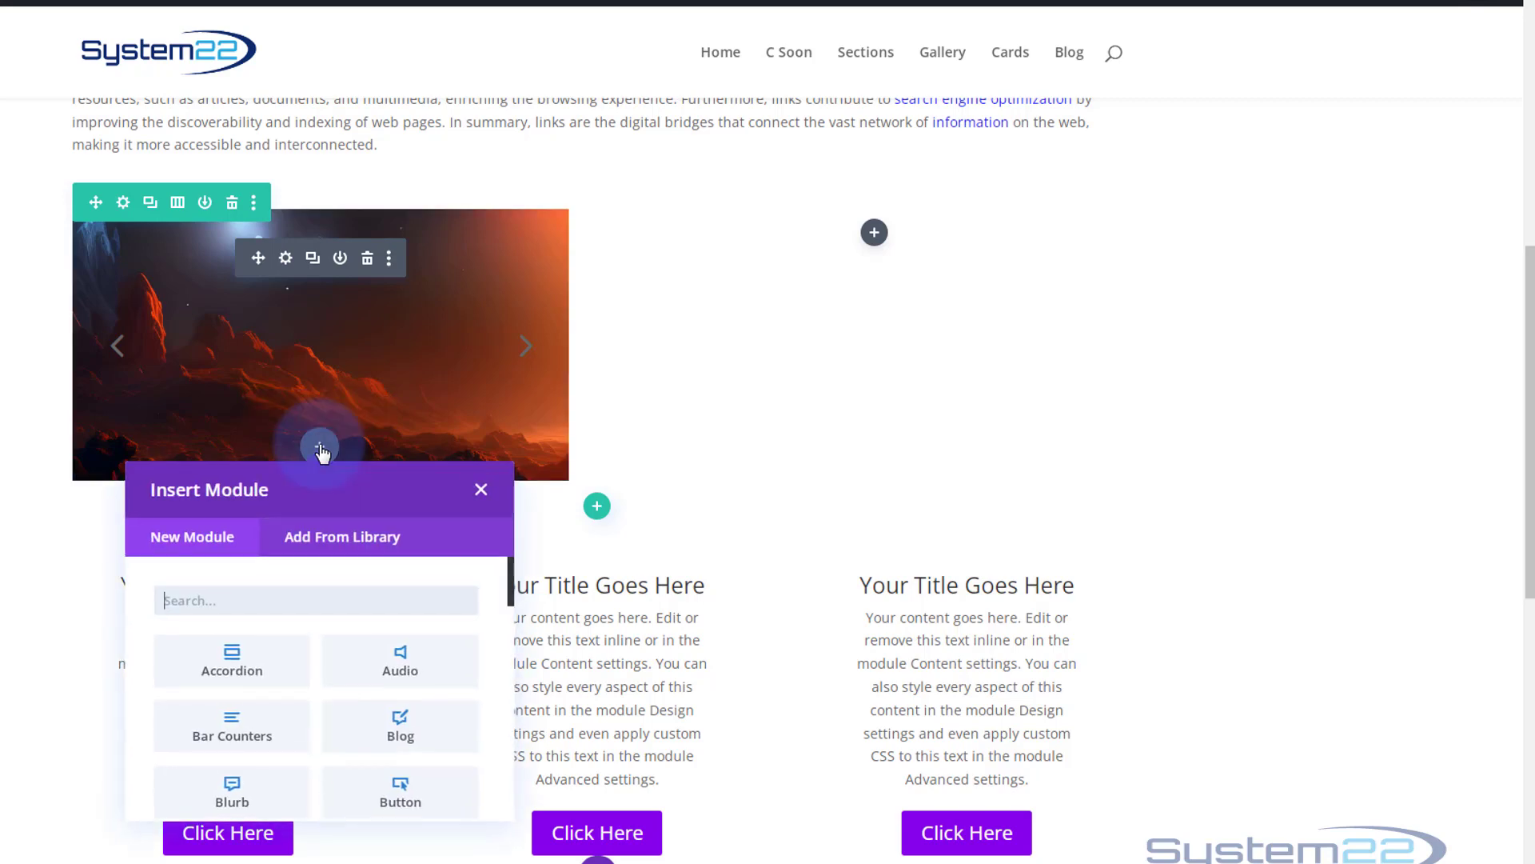
scroll(360, 686, down, 1)
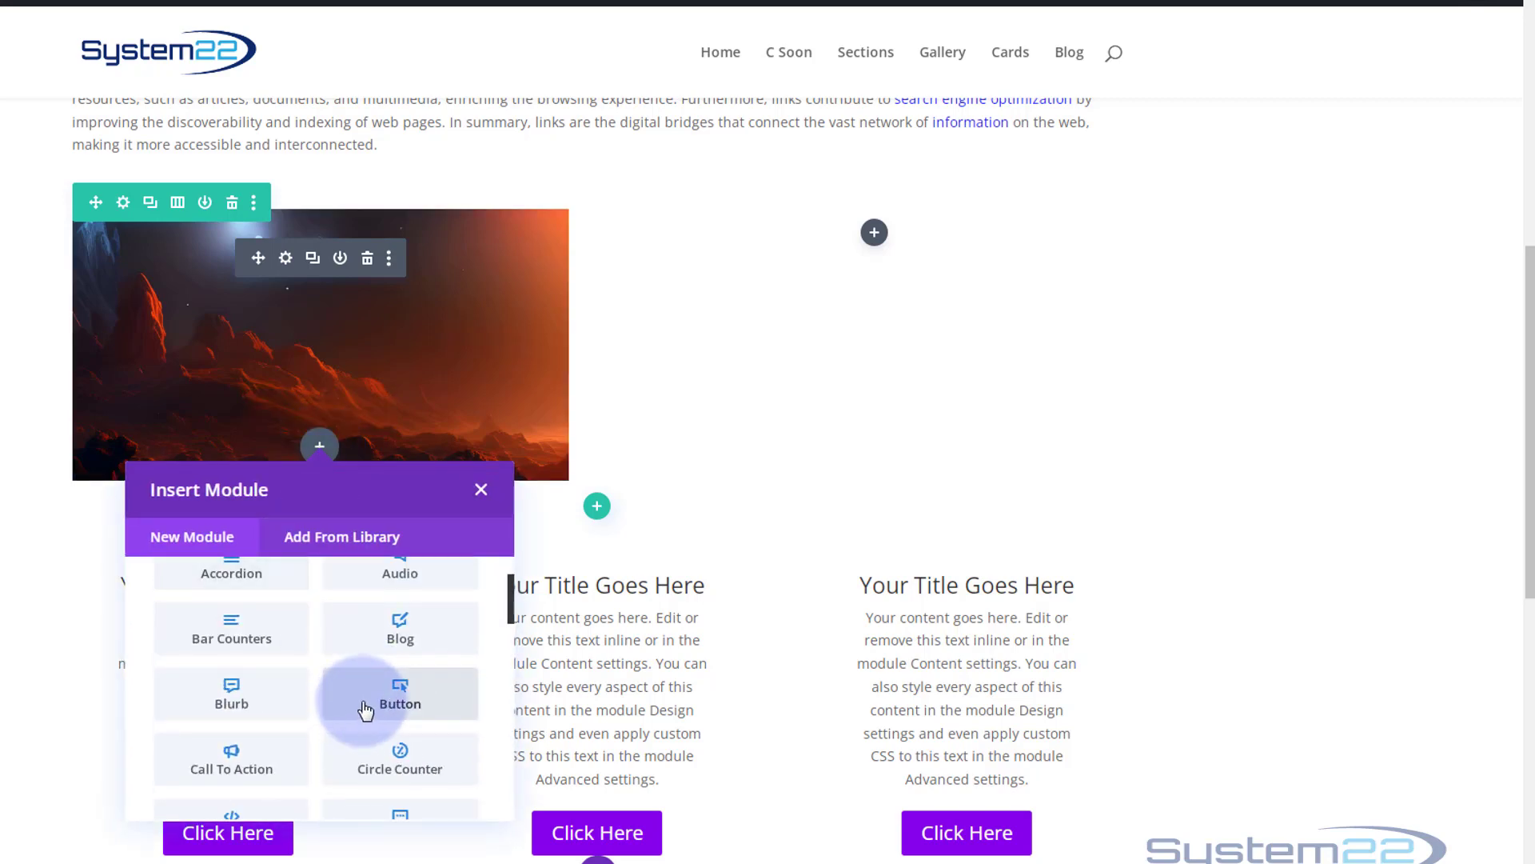
click(365, 709)
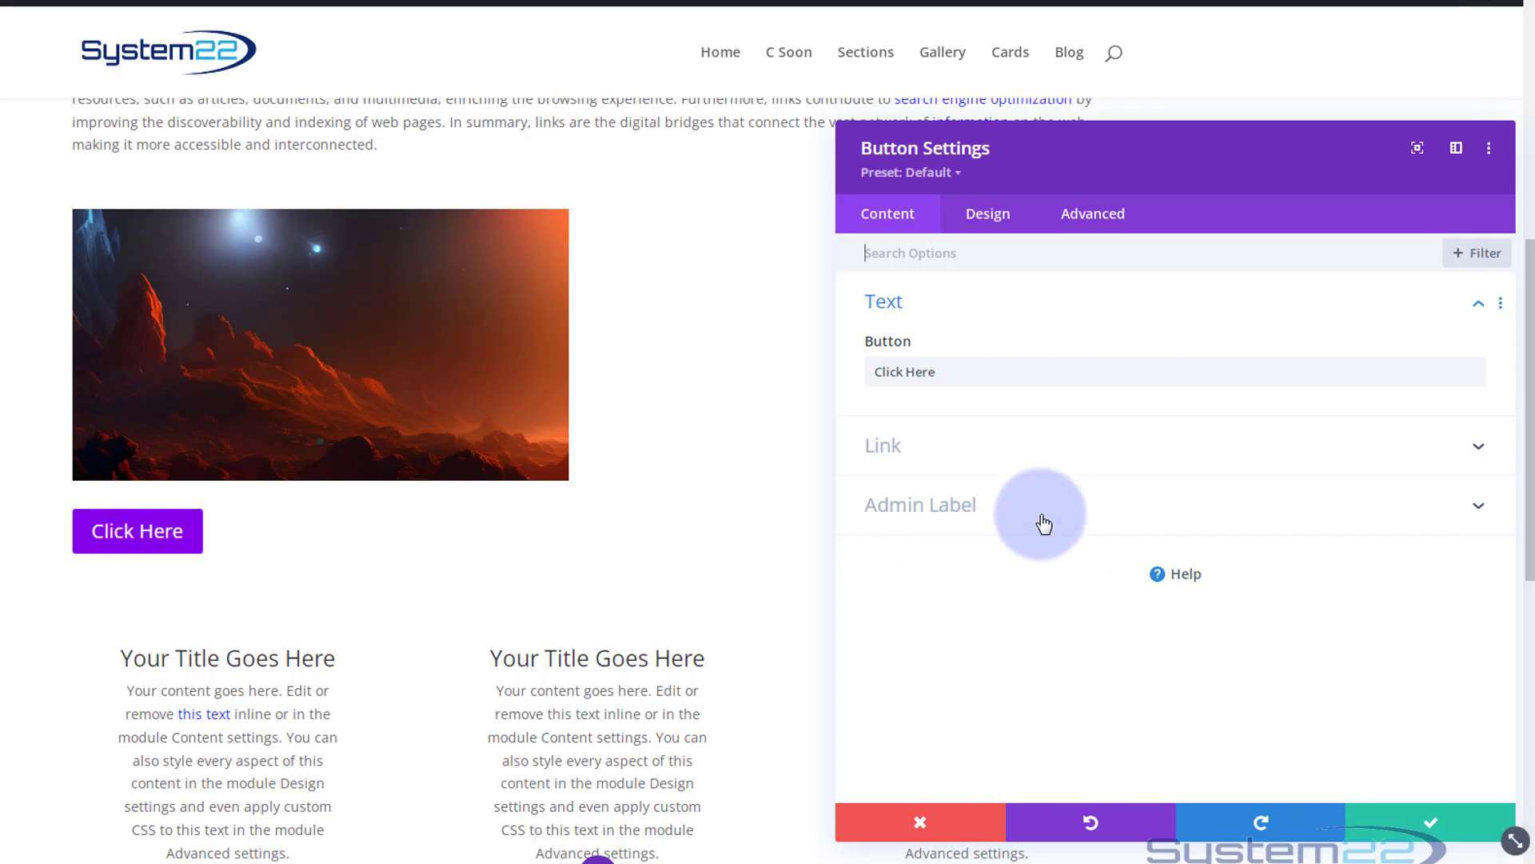
Step: Change the button text to "See More!" and set the button's alignment to center
click(946, 369)
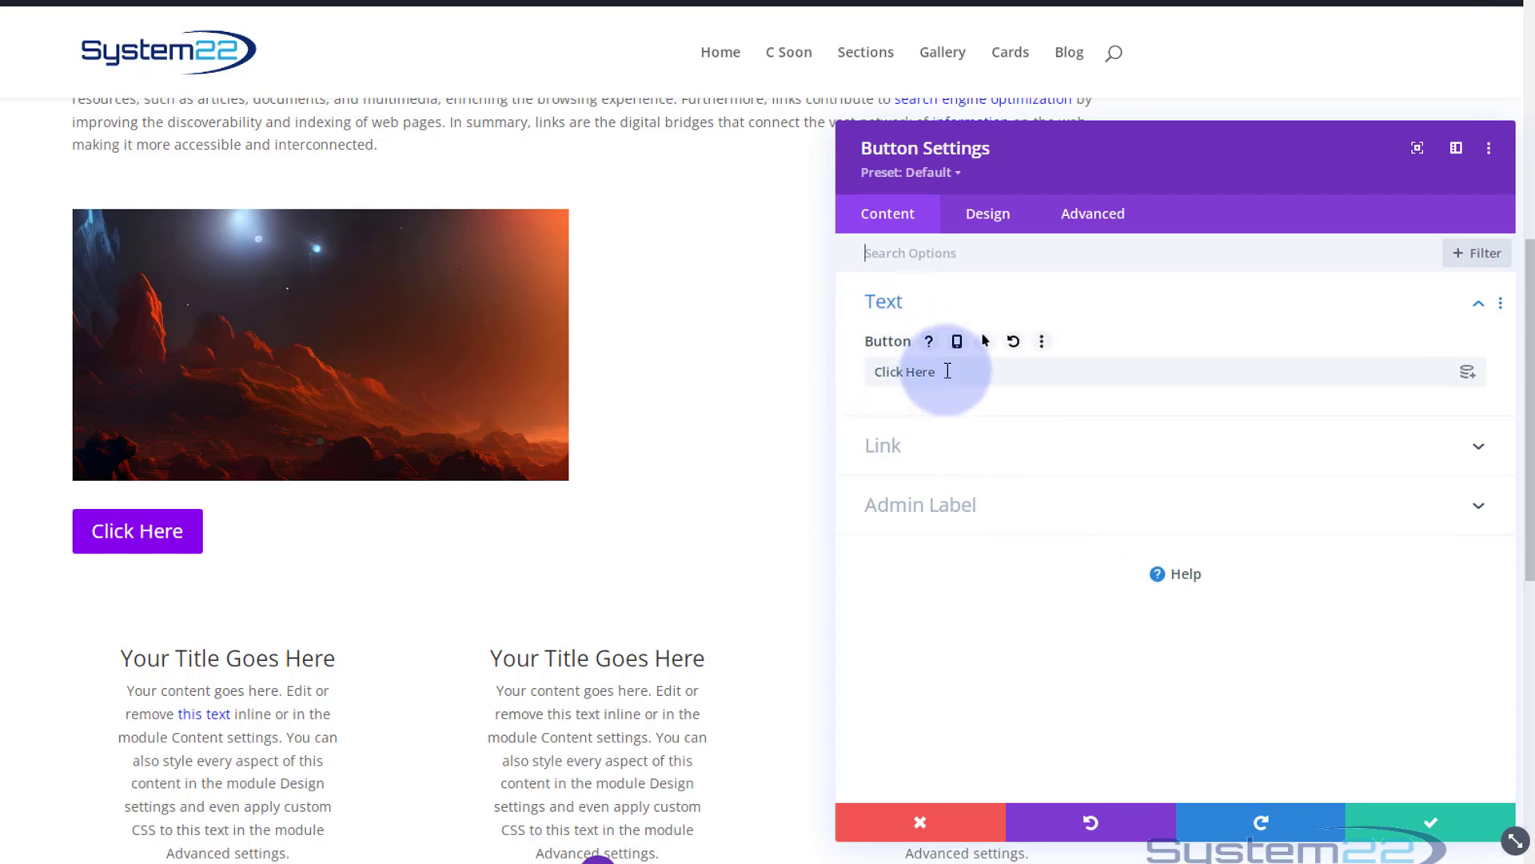
drag(949, 370, 856, 375)
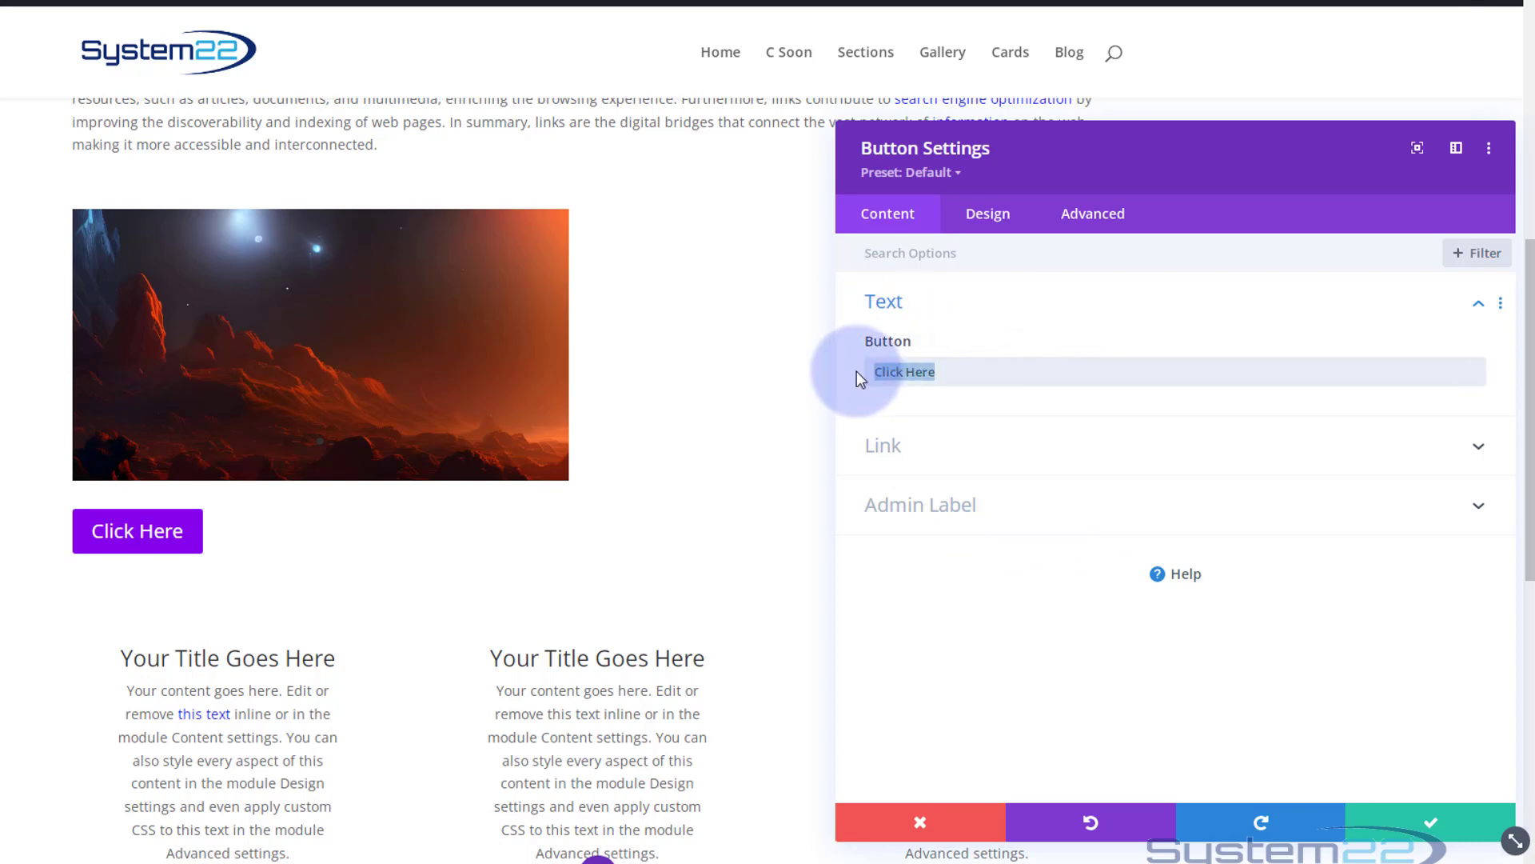
text(See More!)
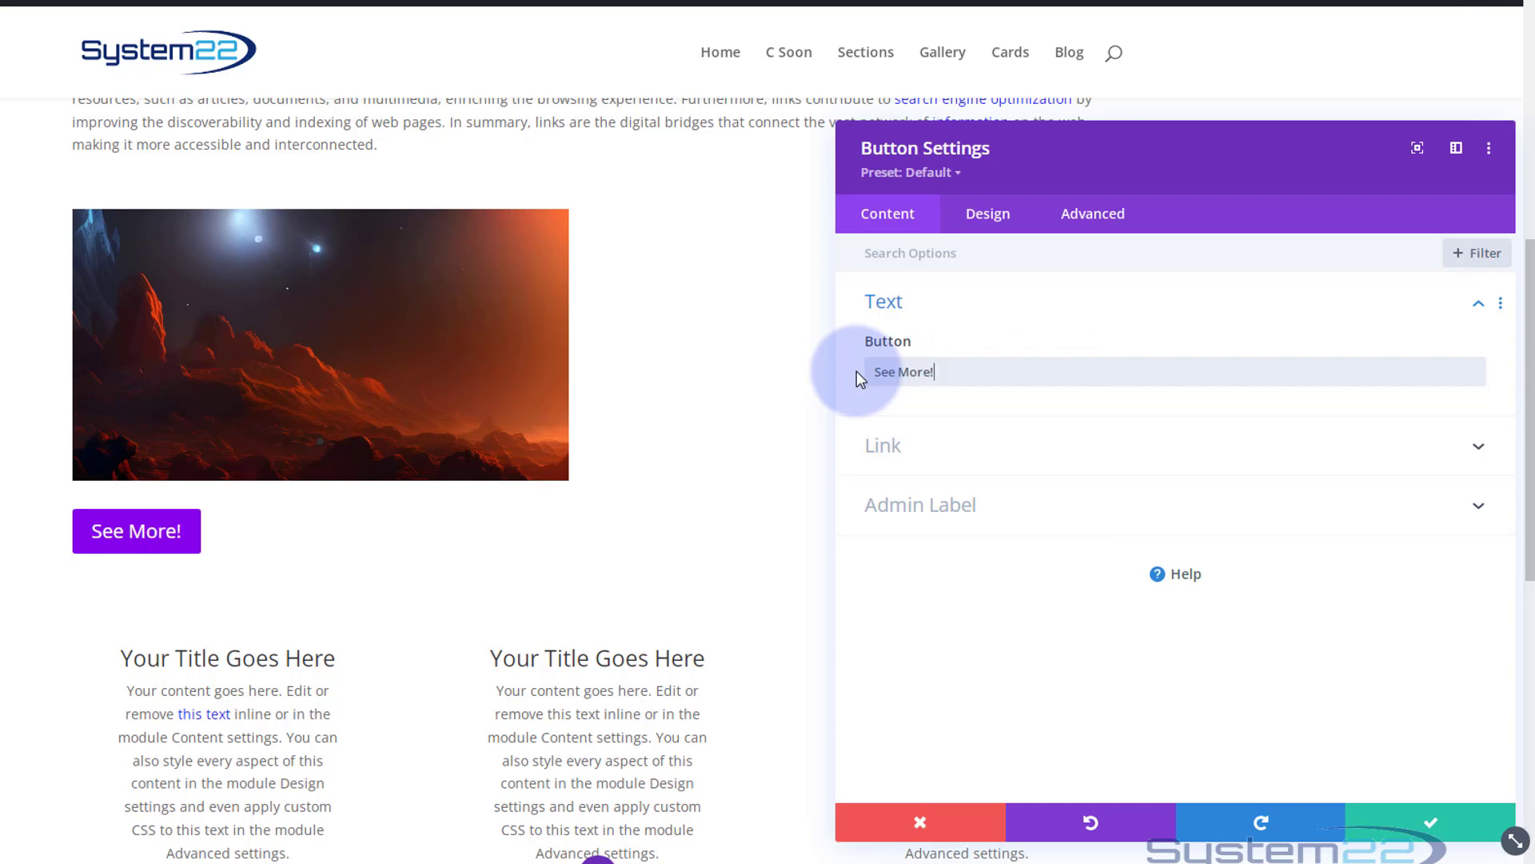
click(1000, 228)
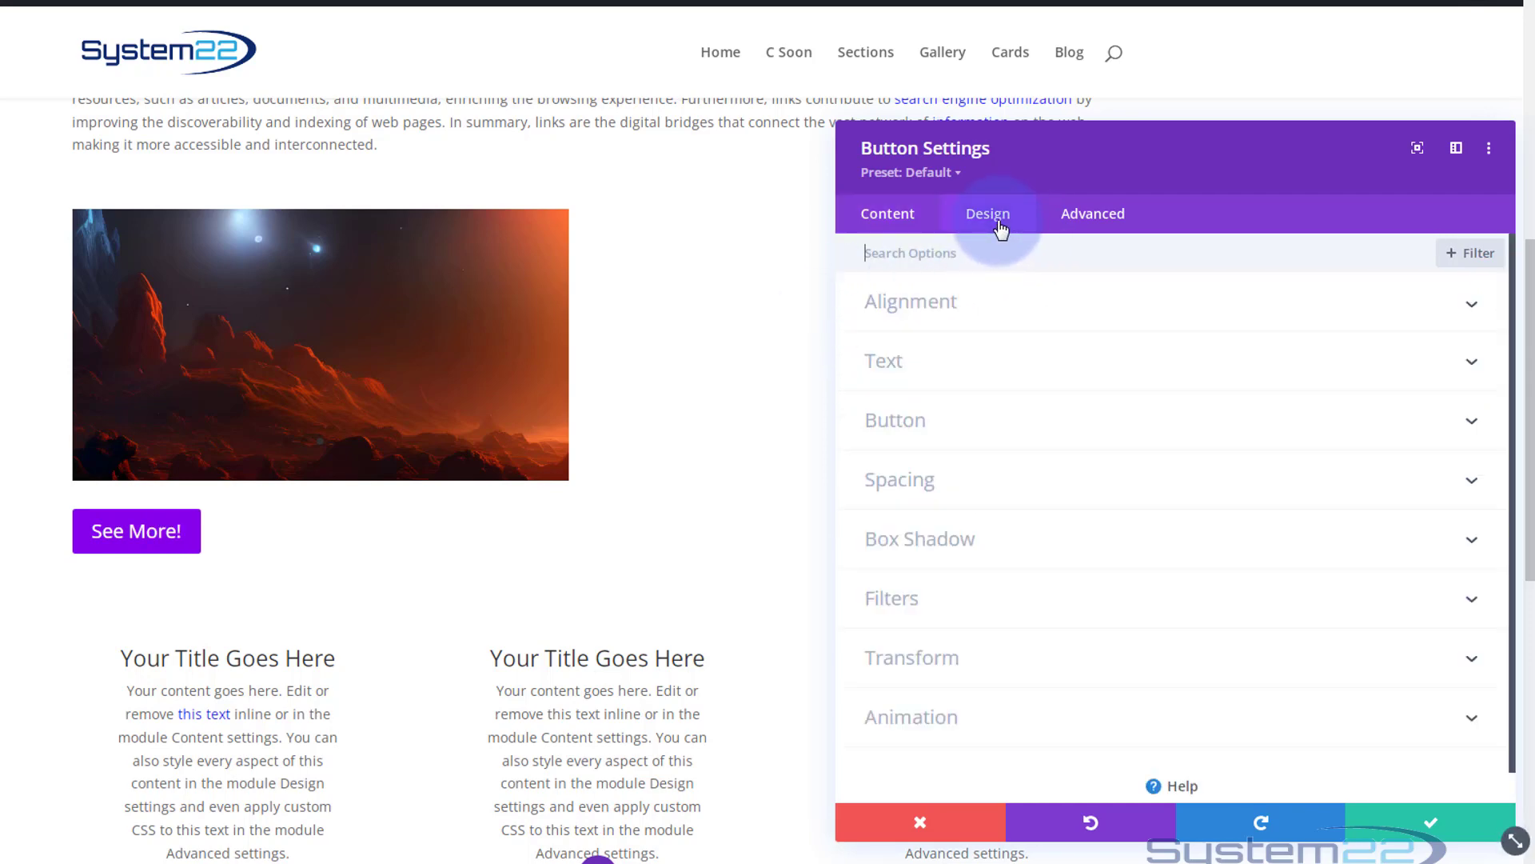
click(1135, 309)
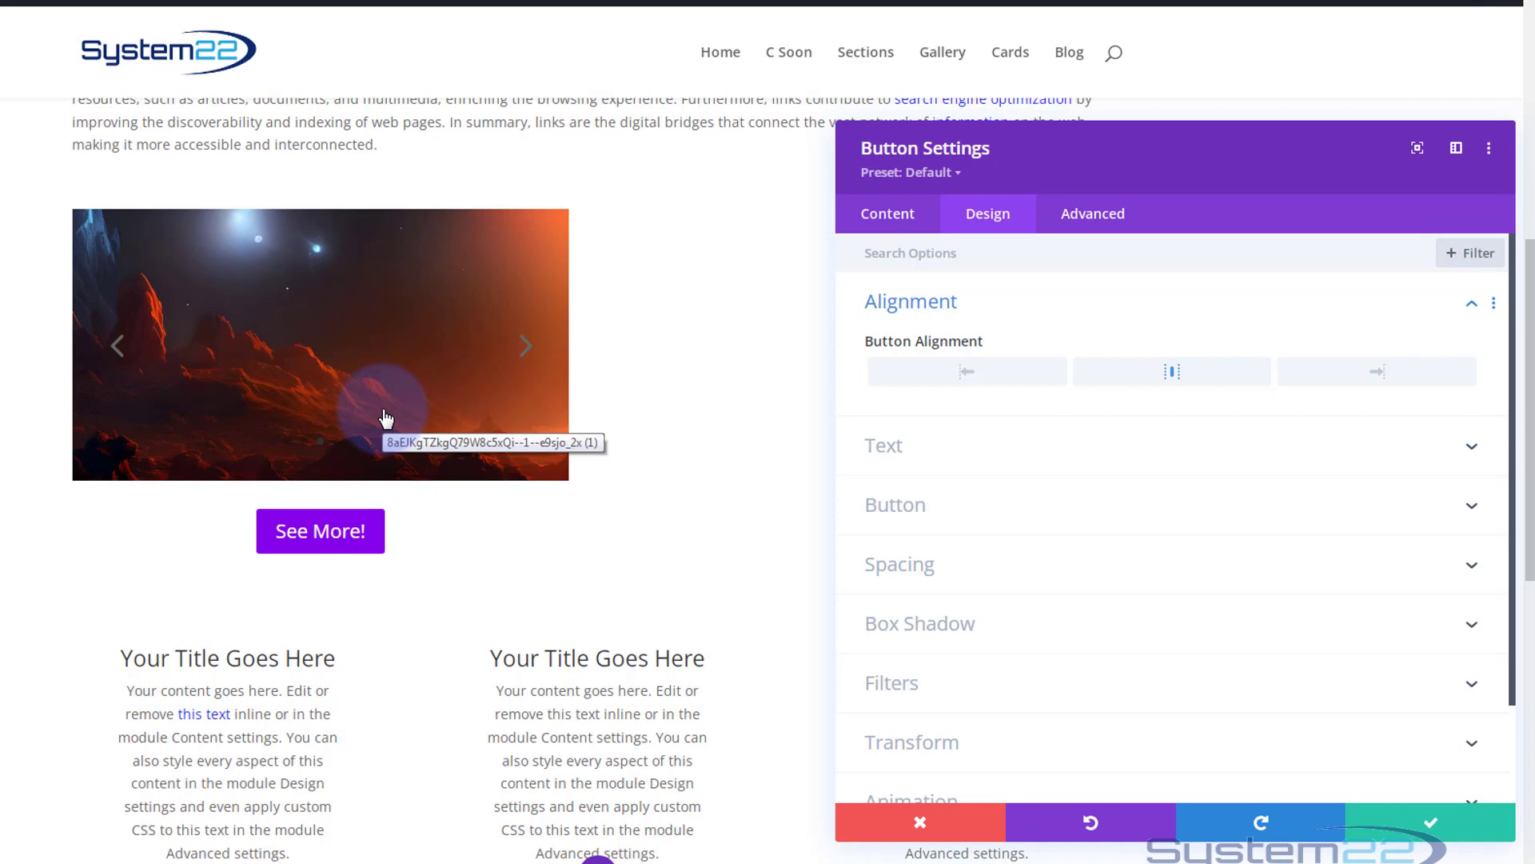
Step: Set the button's top margin to -20% to pull it up over the gallery image
click(1100, 565)
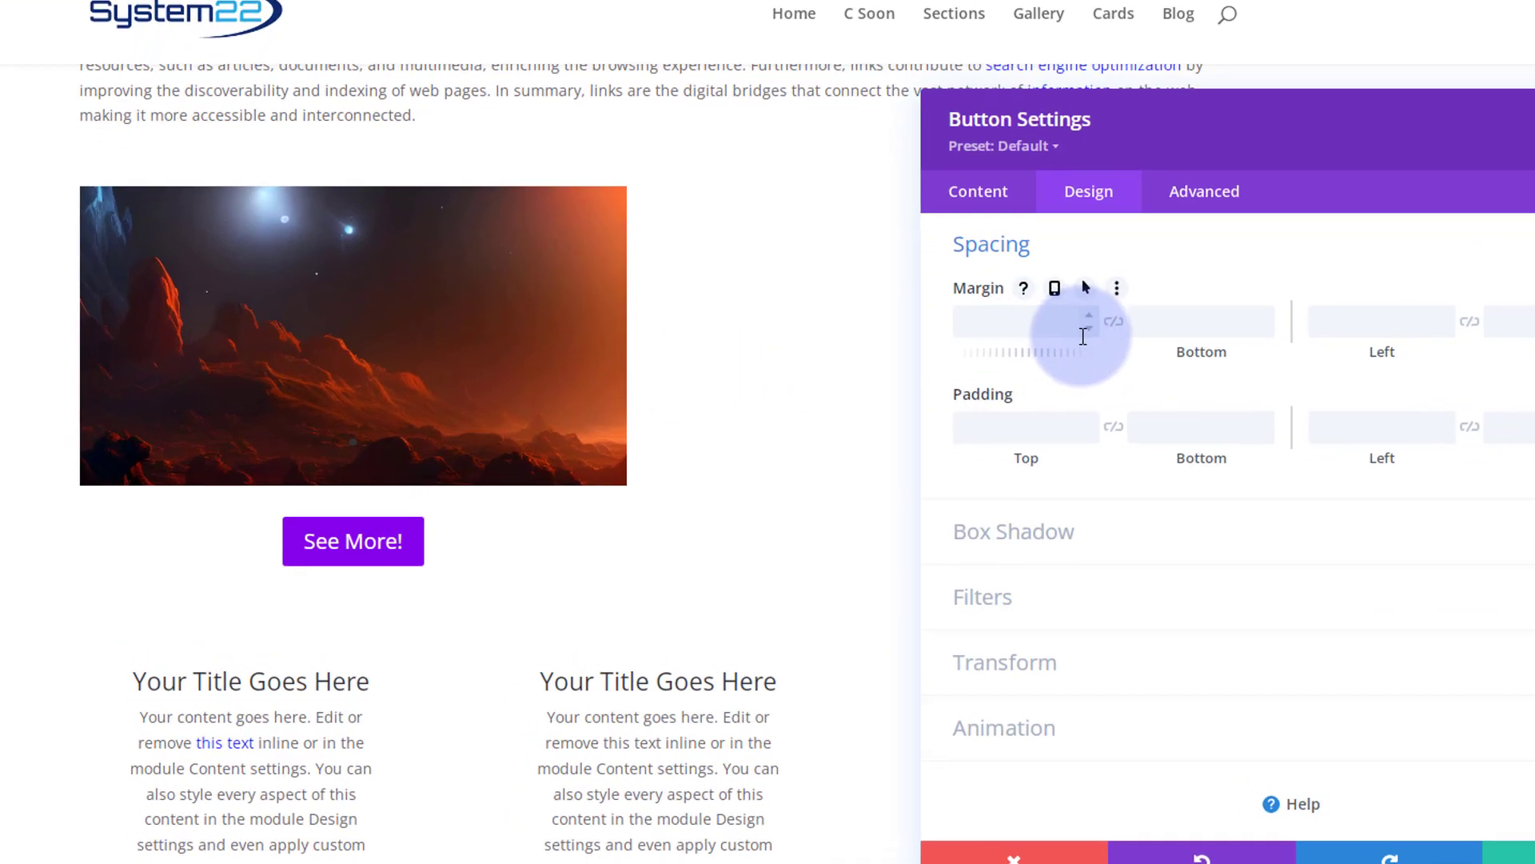
click(1088, 330)
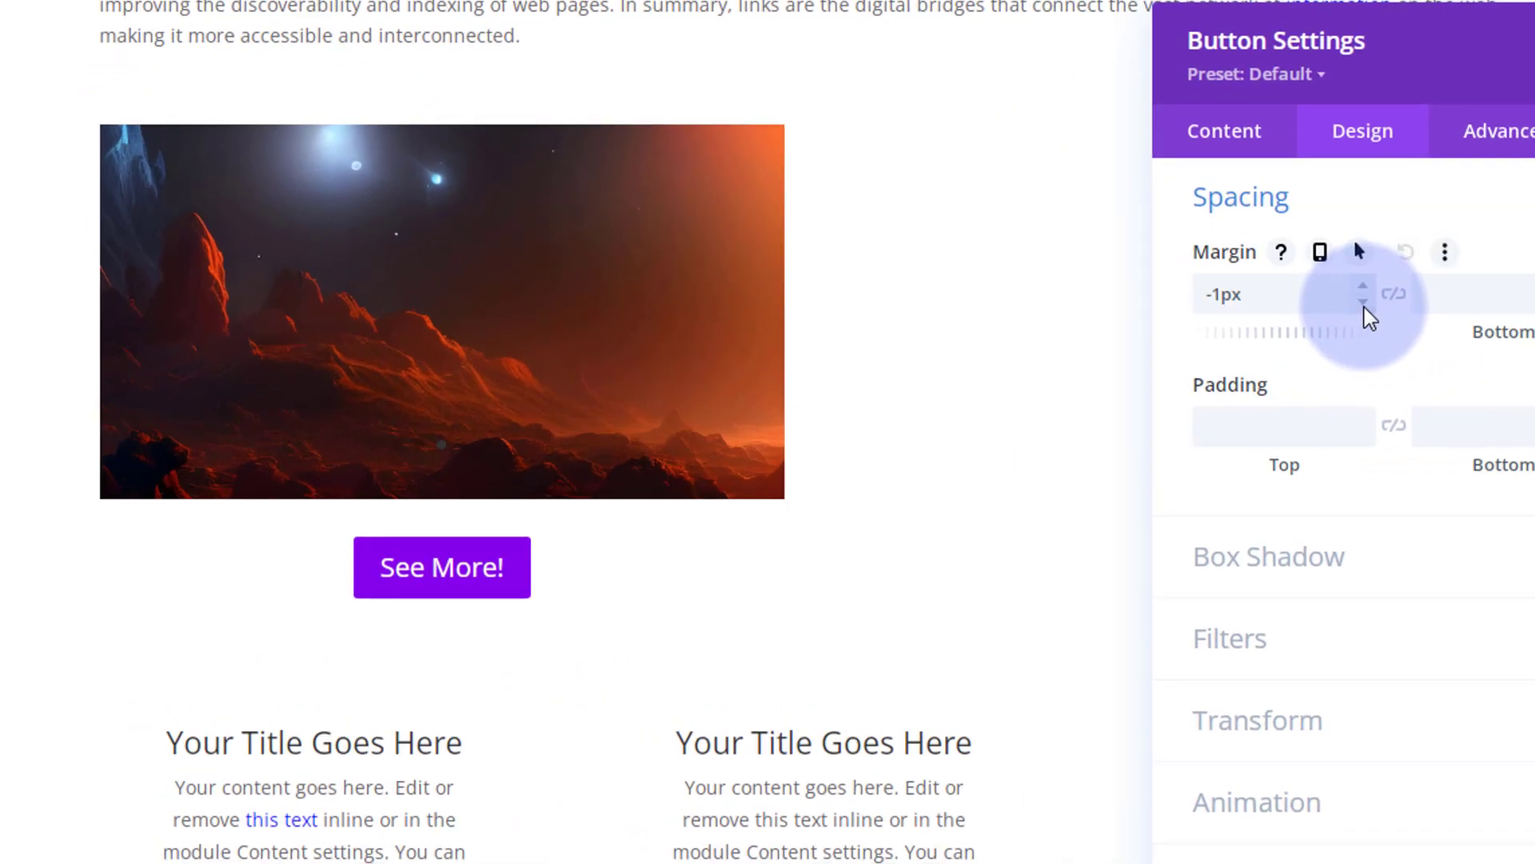
double_click(1217, 296)
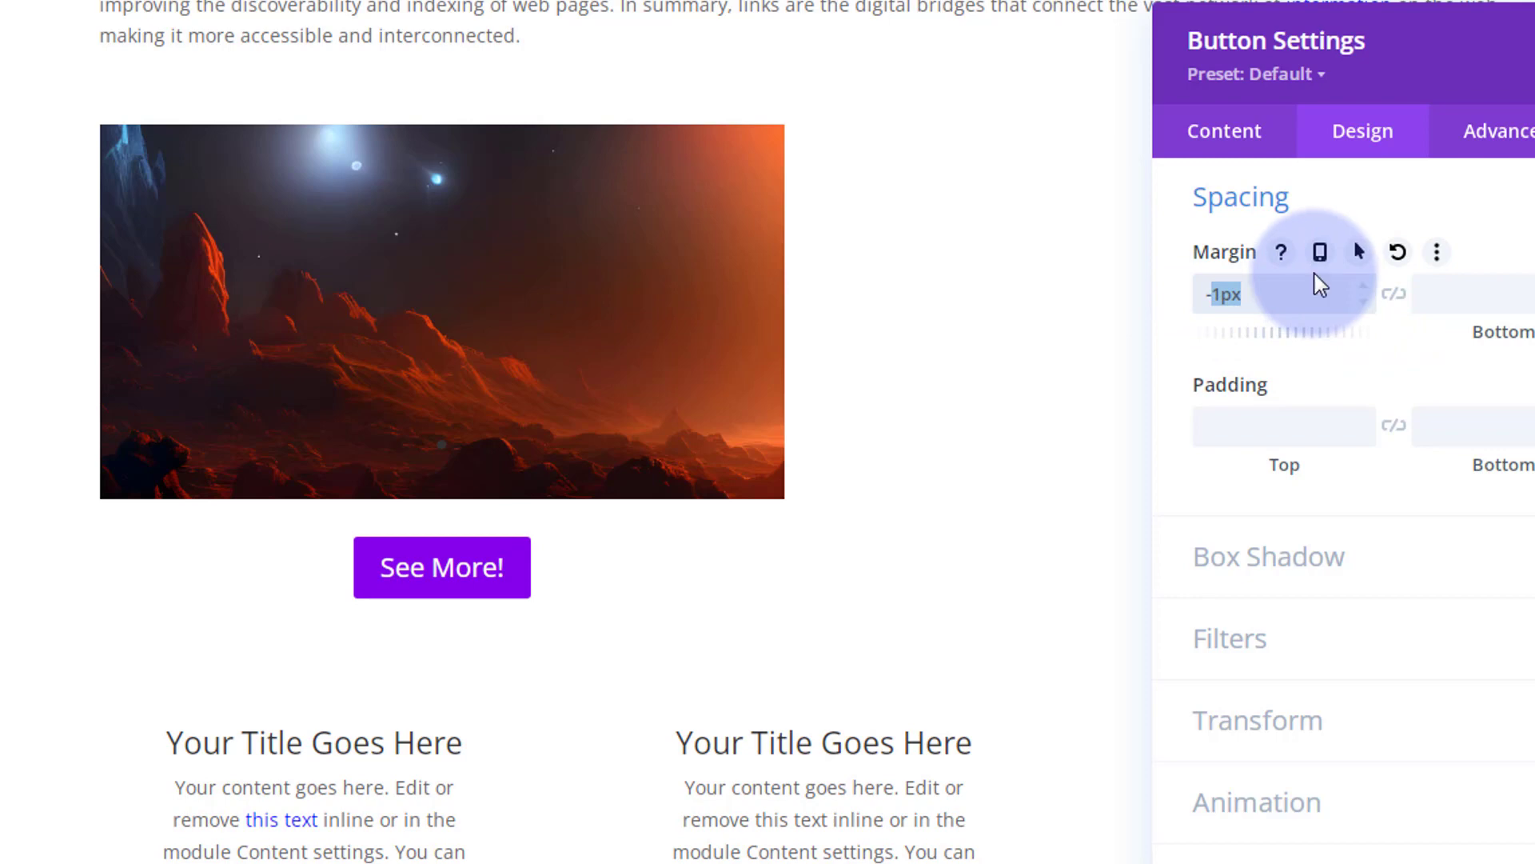
text(20)
text(px%)
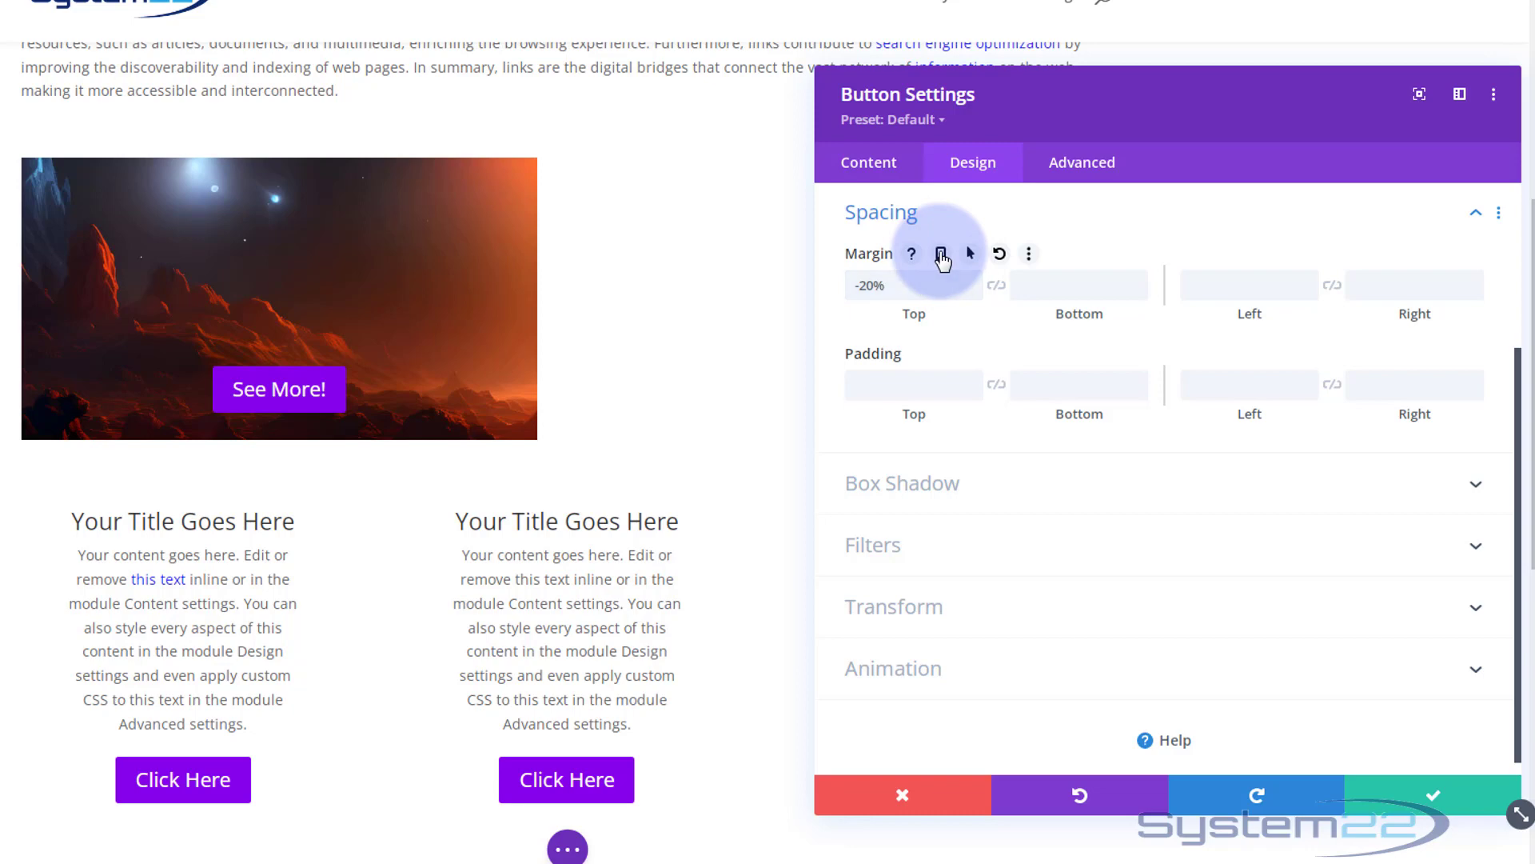
Step: Enable responsive values for the button's margin and set the tablet top margin to -15%
click(941, 256)
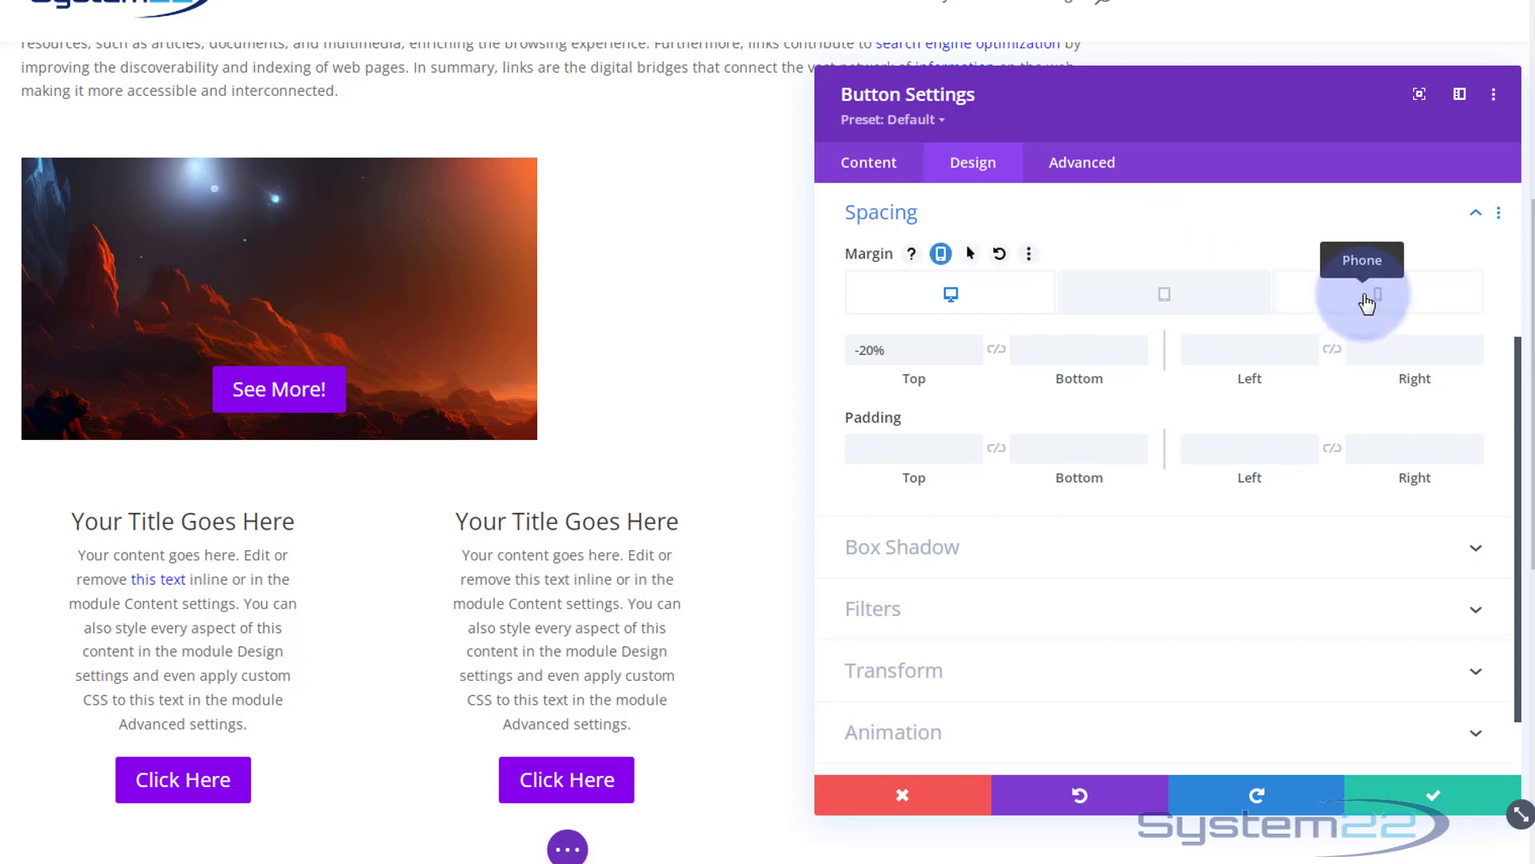
click(1162, 302)
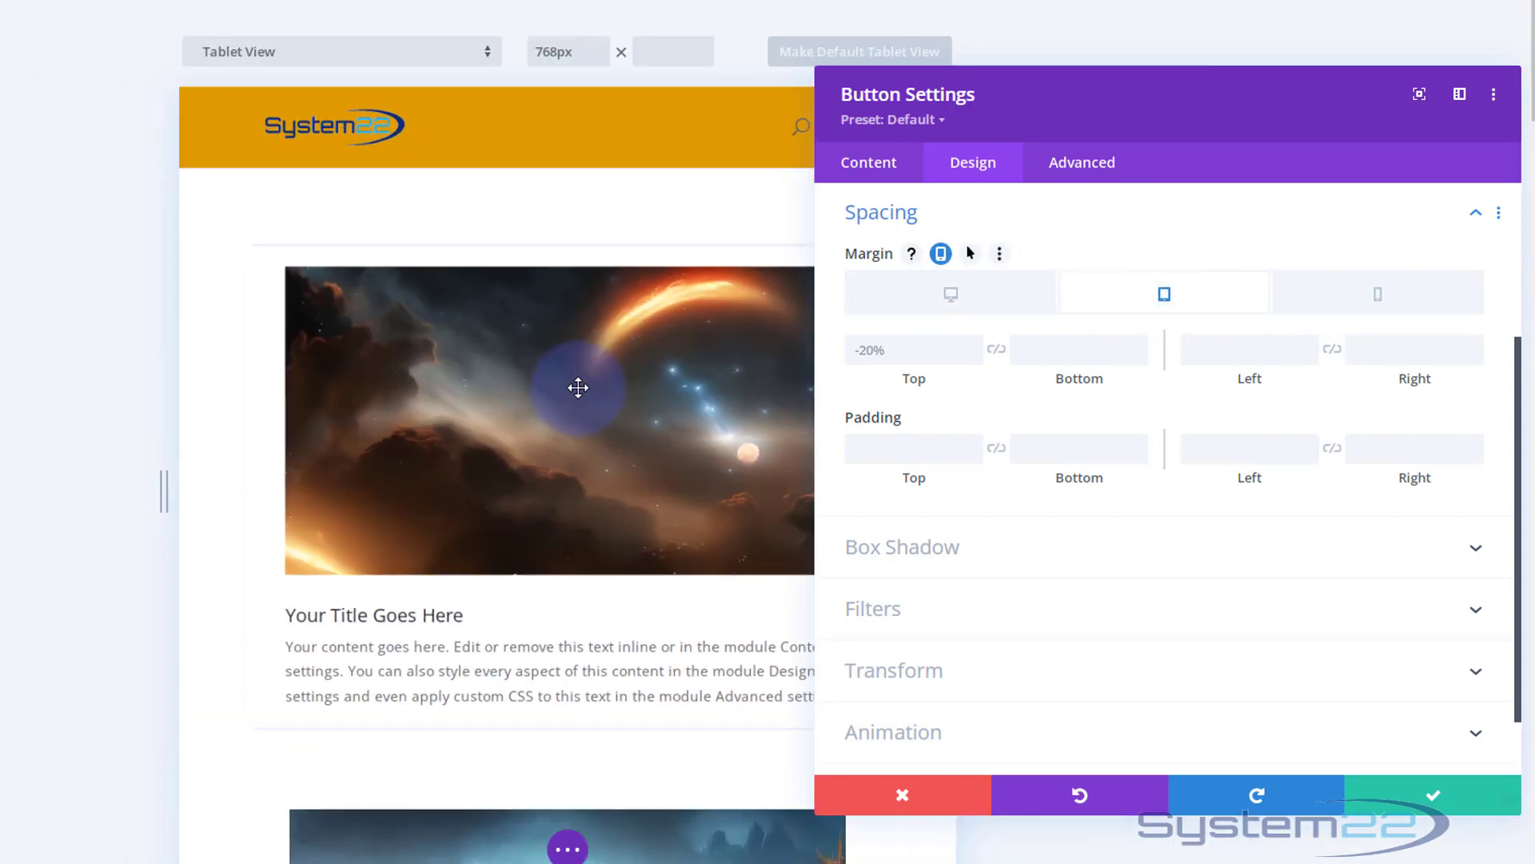
scroll(581, 384, down, 12)
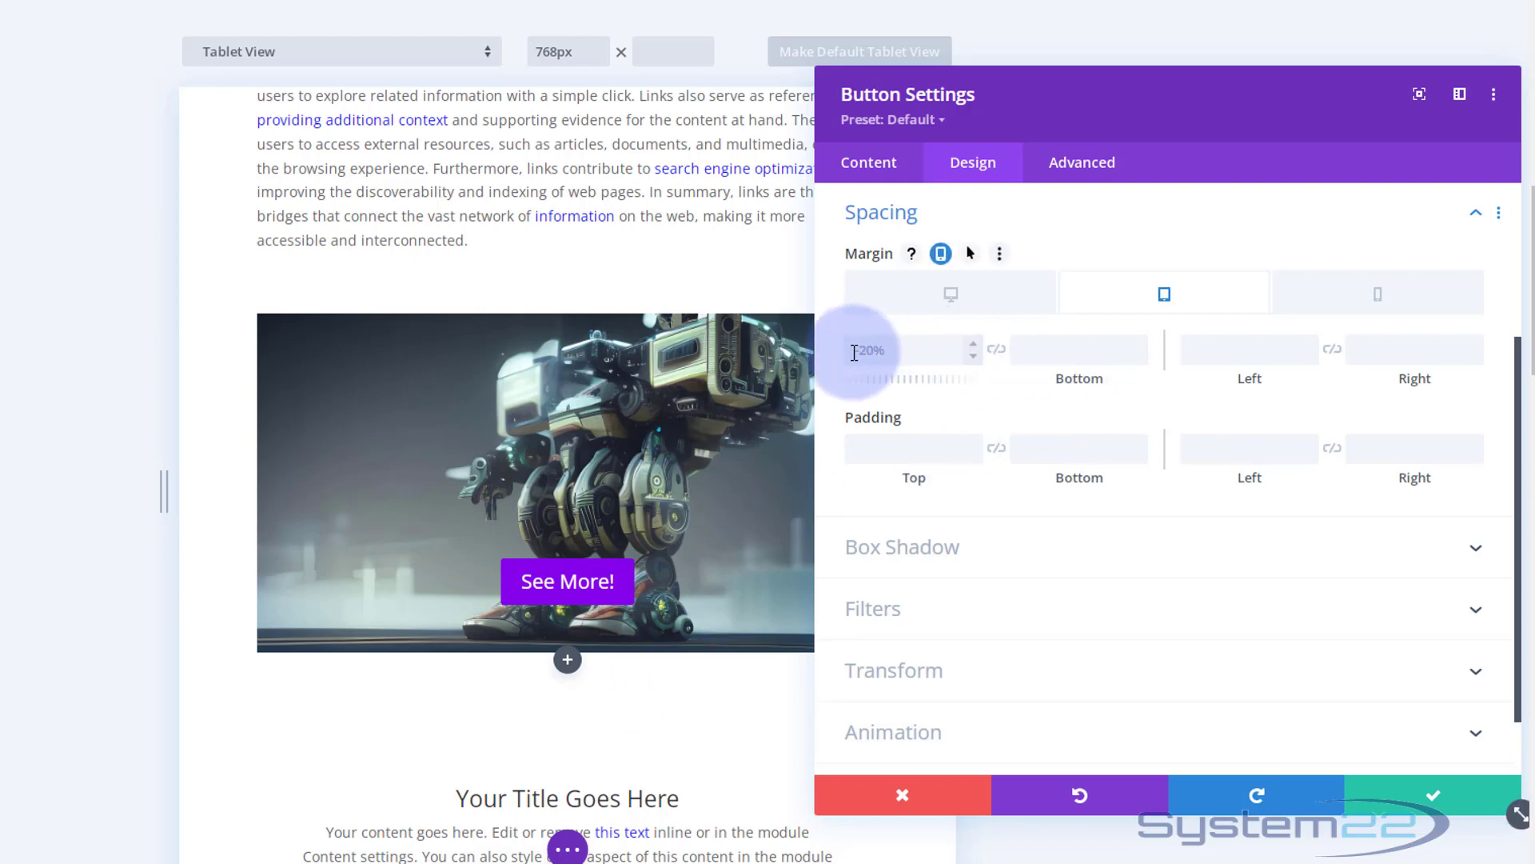
click(855, 353)
key(BackSpace)
text(-15%)
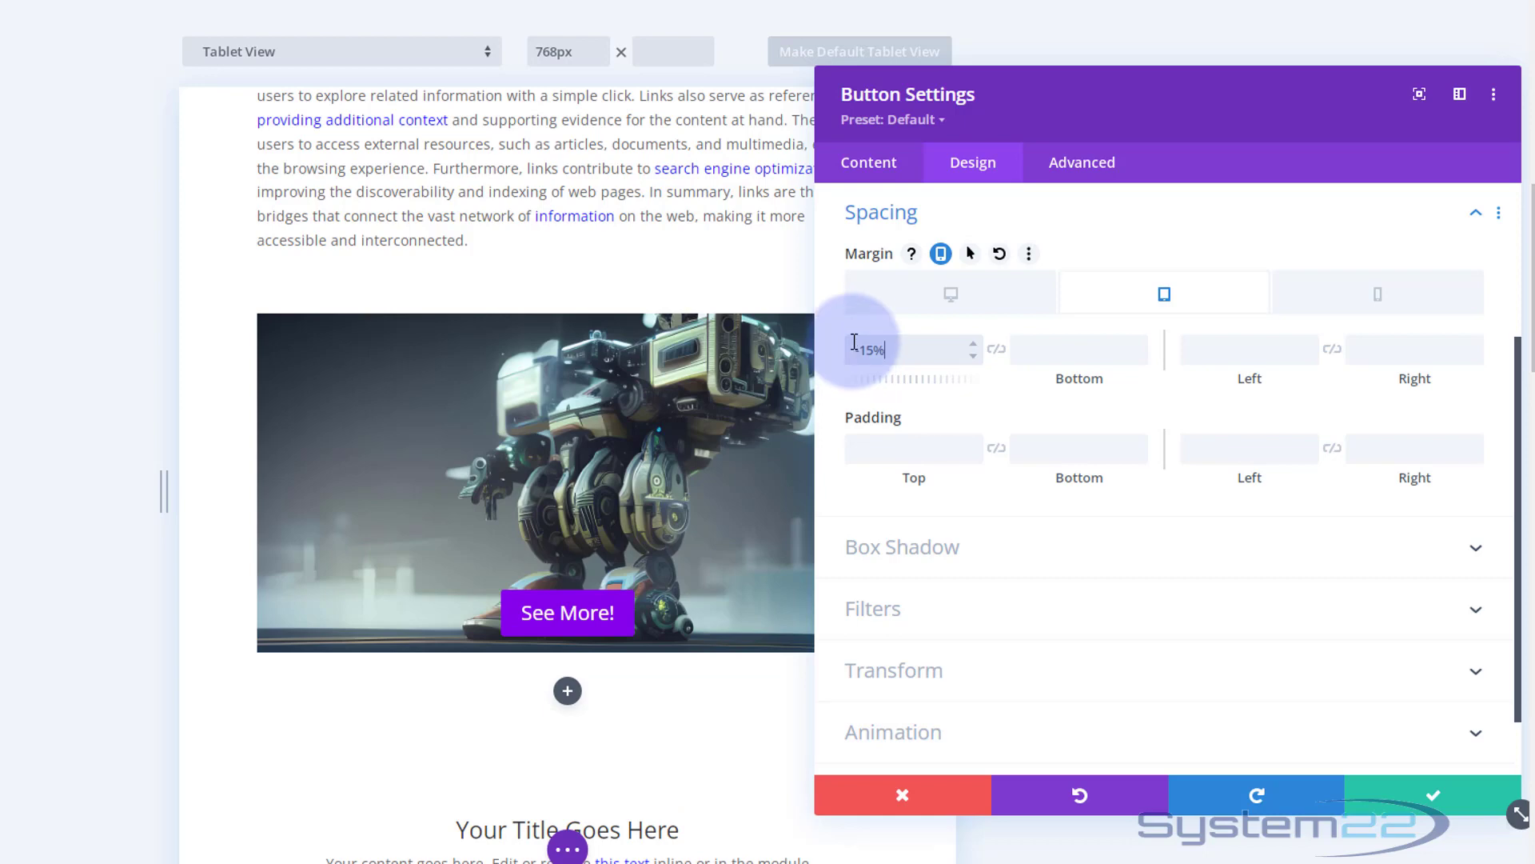
Step: Try phone top margins of -30% and 0% for the button and settle on -39%
click(1375, 304)
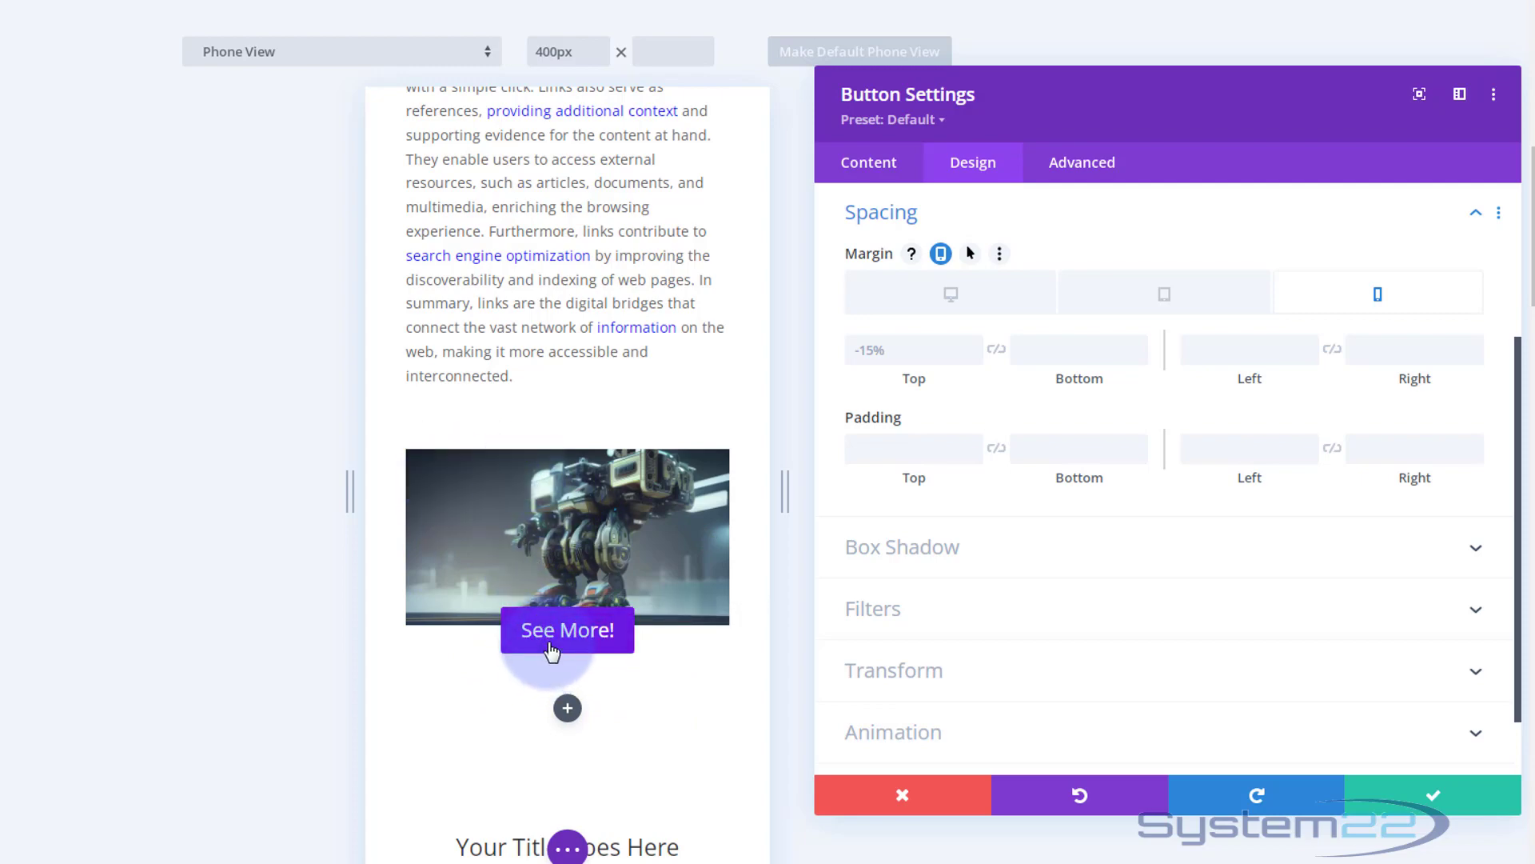
click(884, 348)
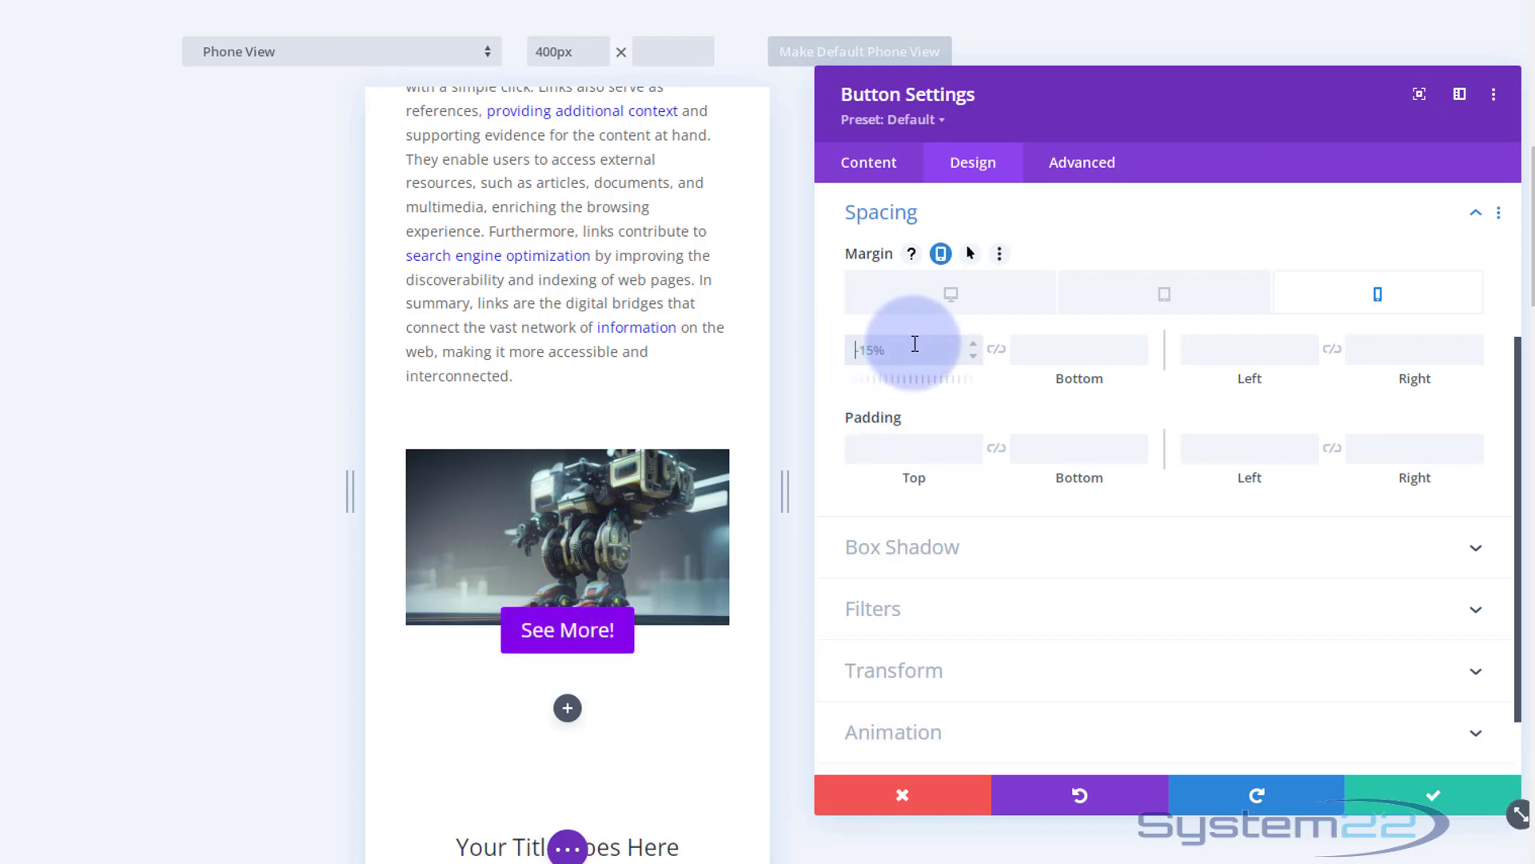
text(-30)
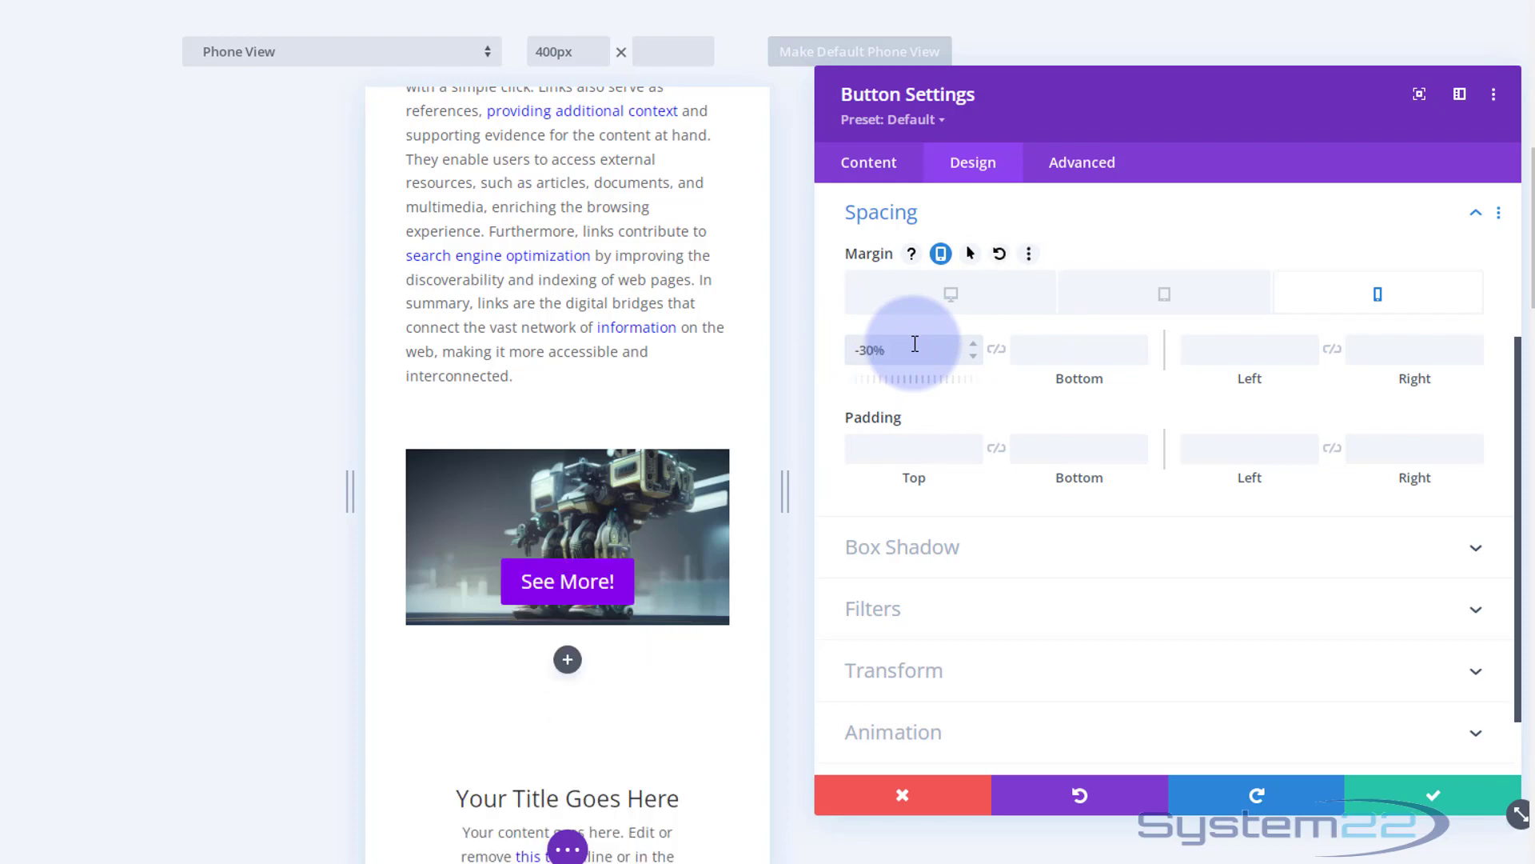
drag(919, 347, 853, 344)
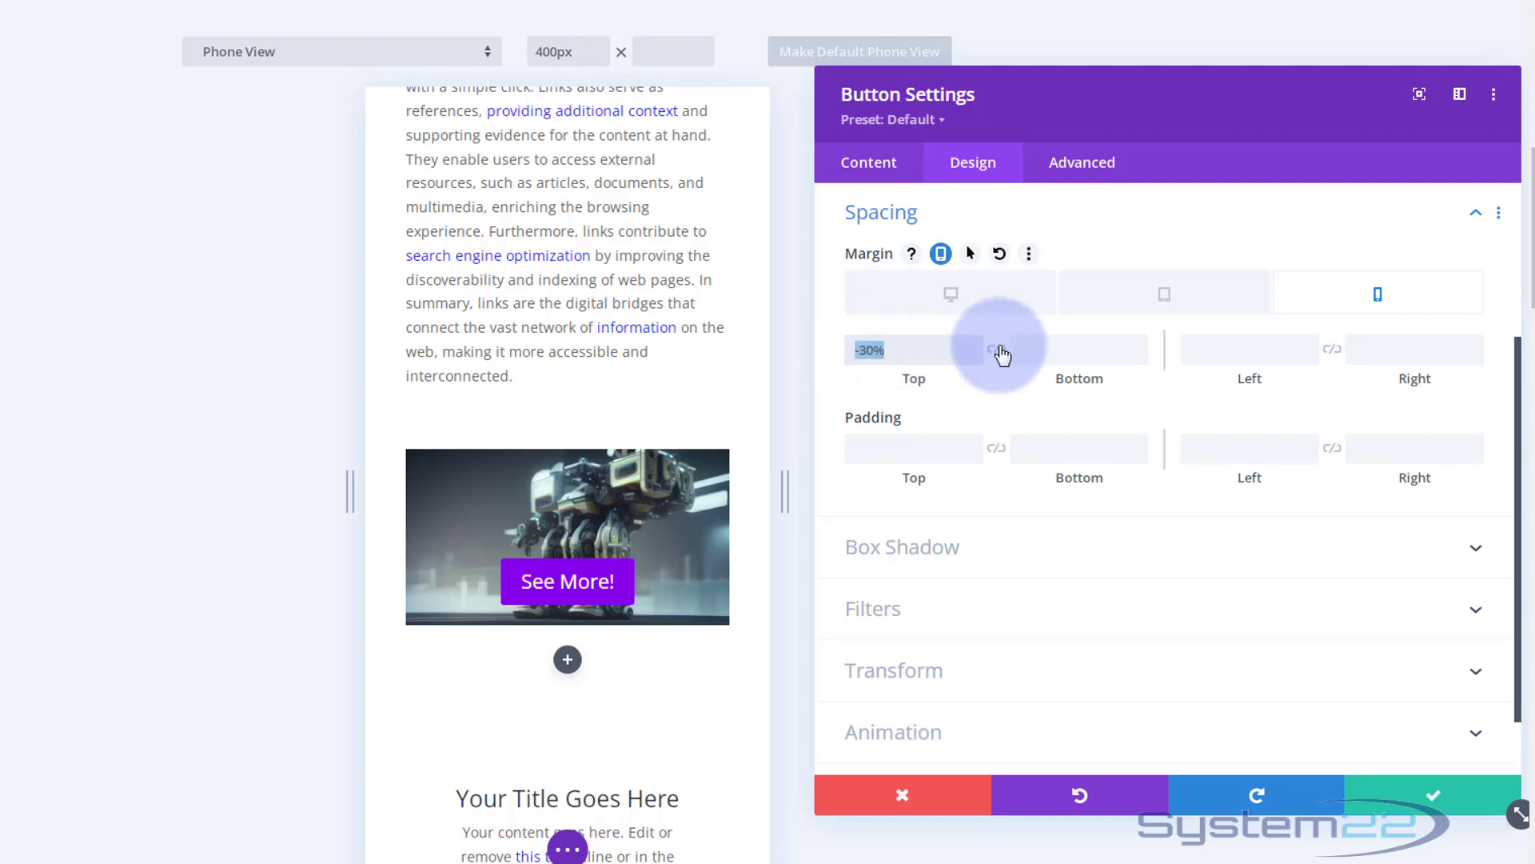
text(0%)
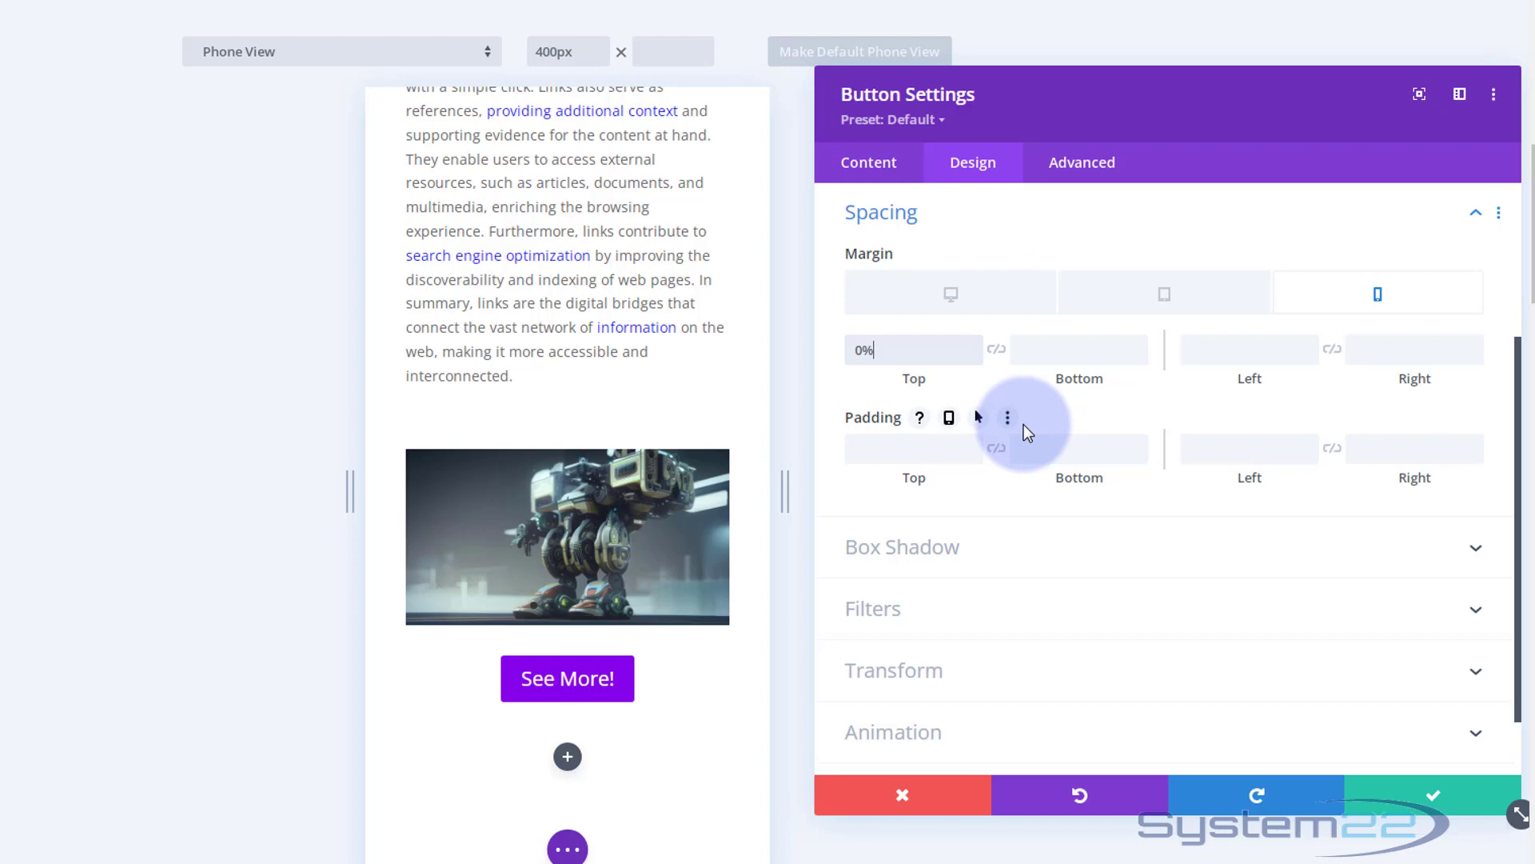
drag(885, 346, 848, 347)
text(-15%)
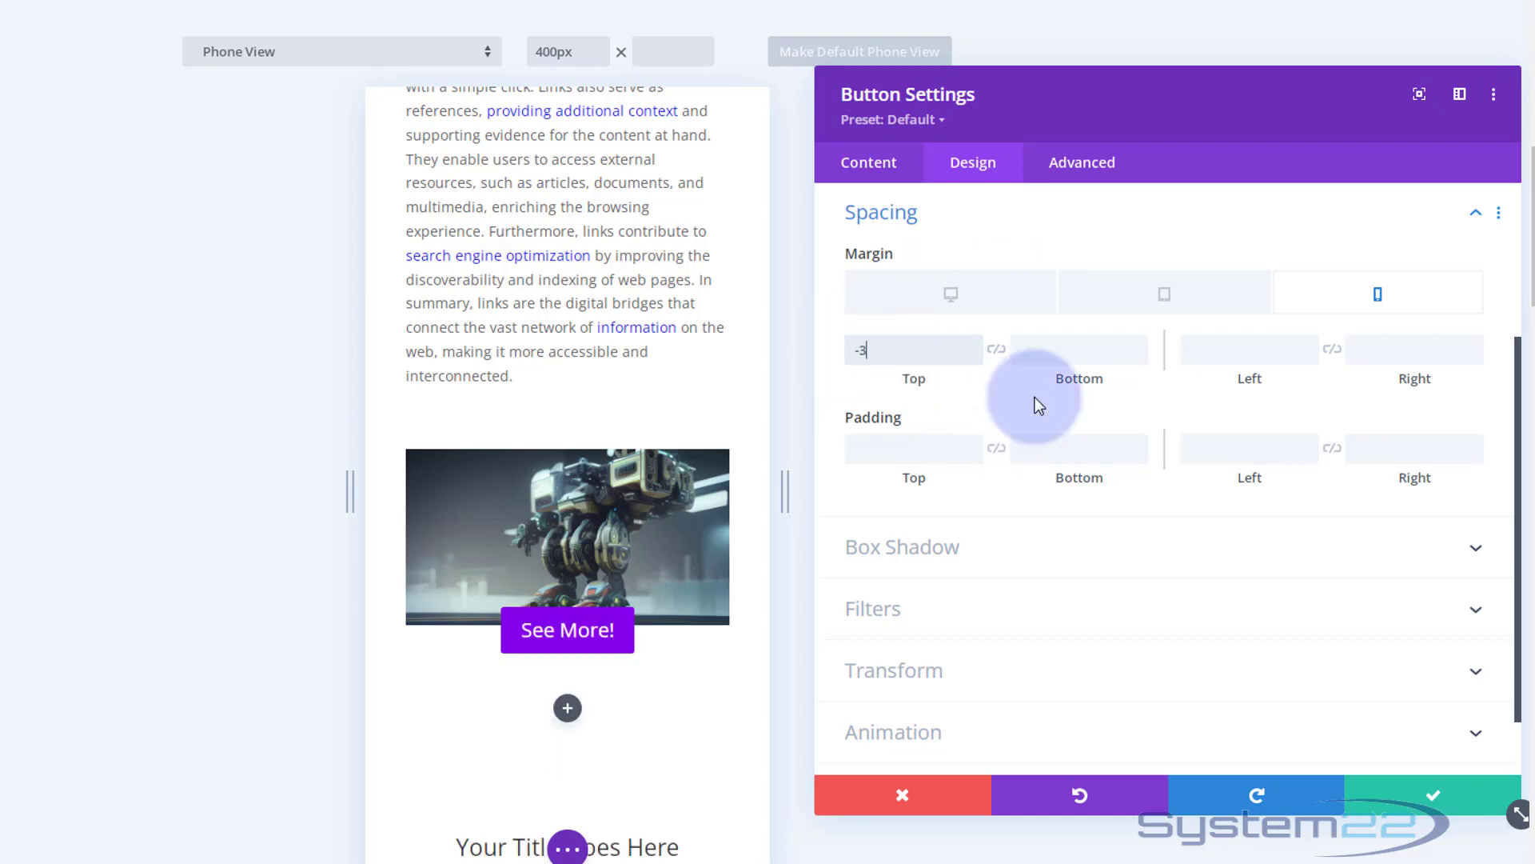
text(%)
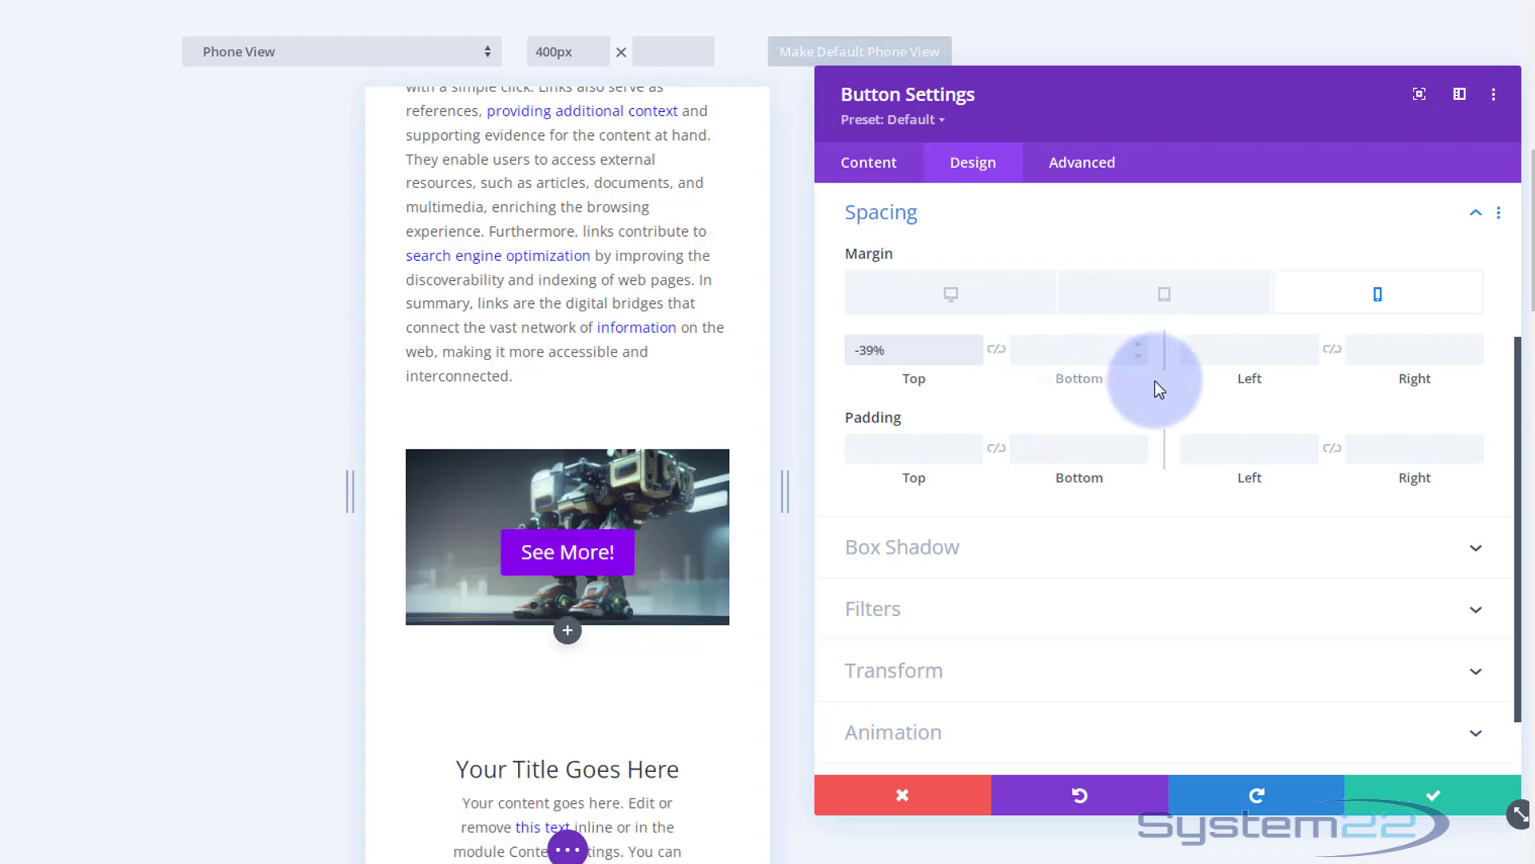
Step: Check the button's placement in tablet and desktop views and turn on custom styles for the button
click(1173, 294)
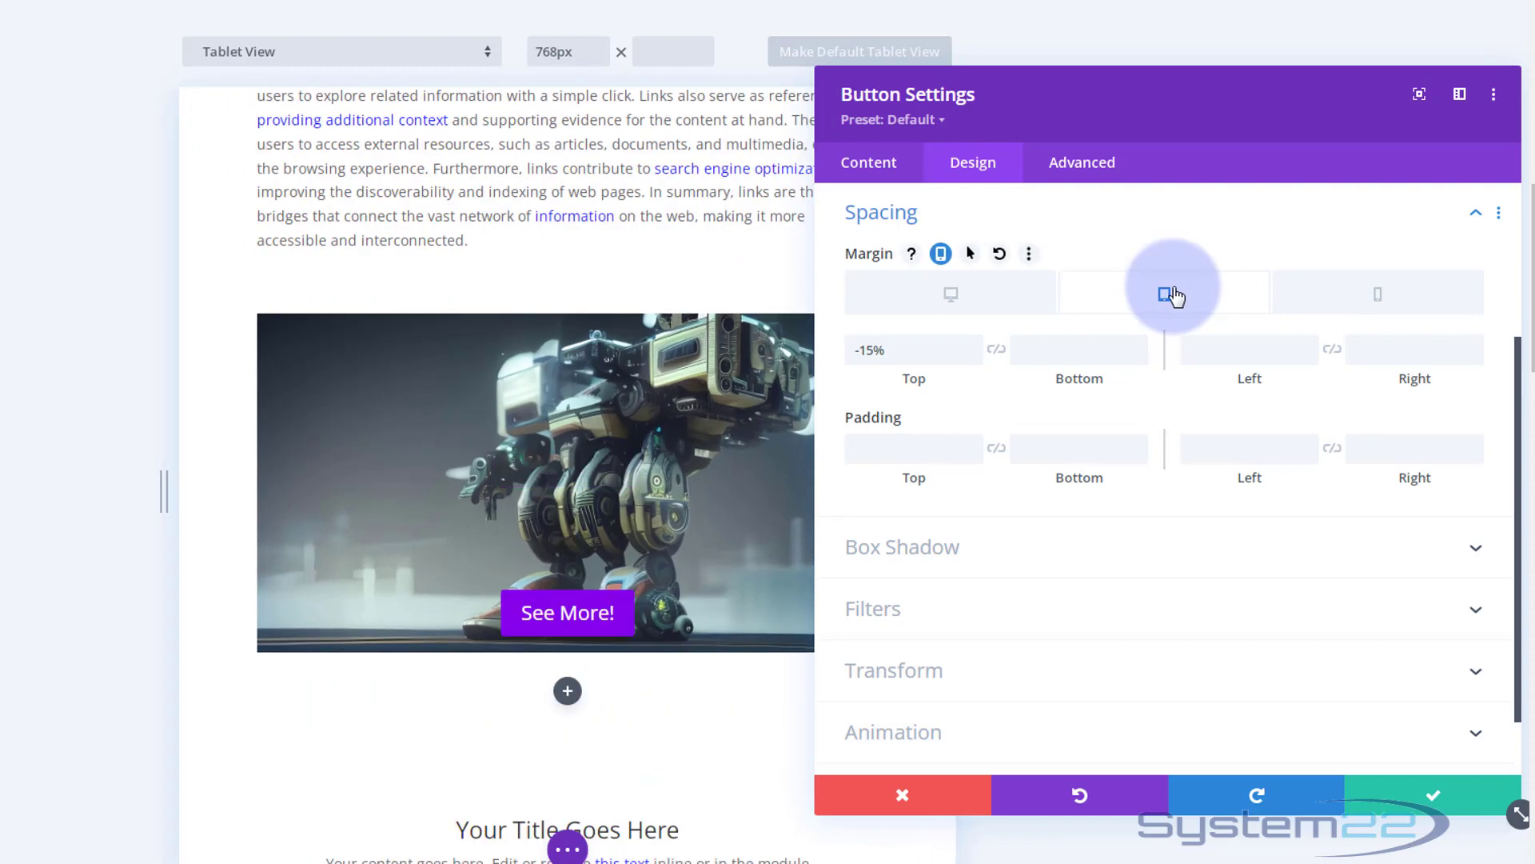
click(1002, 300)
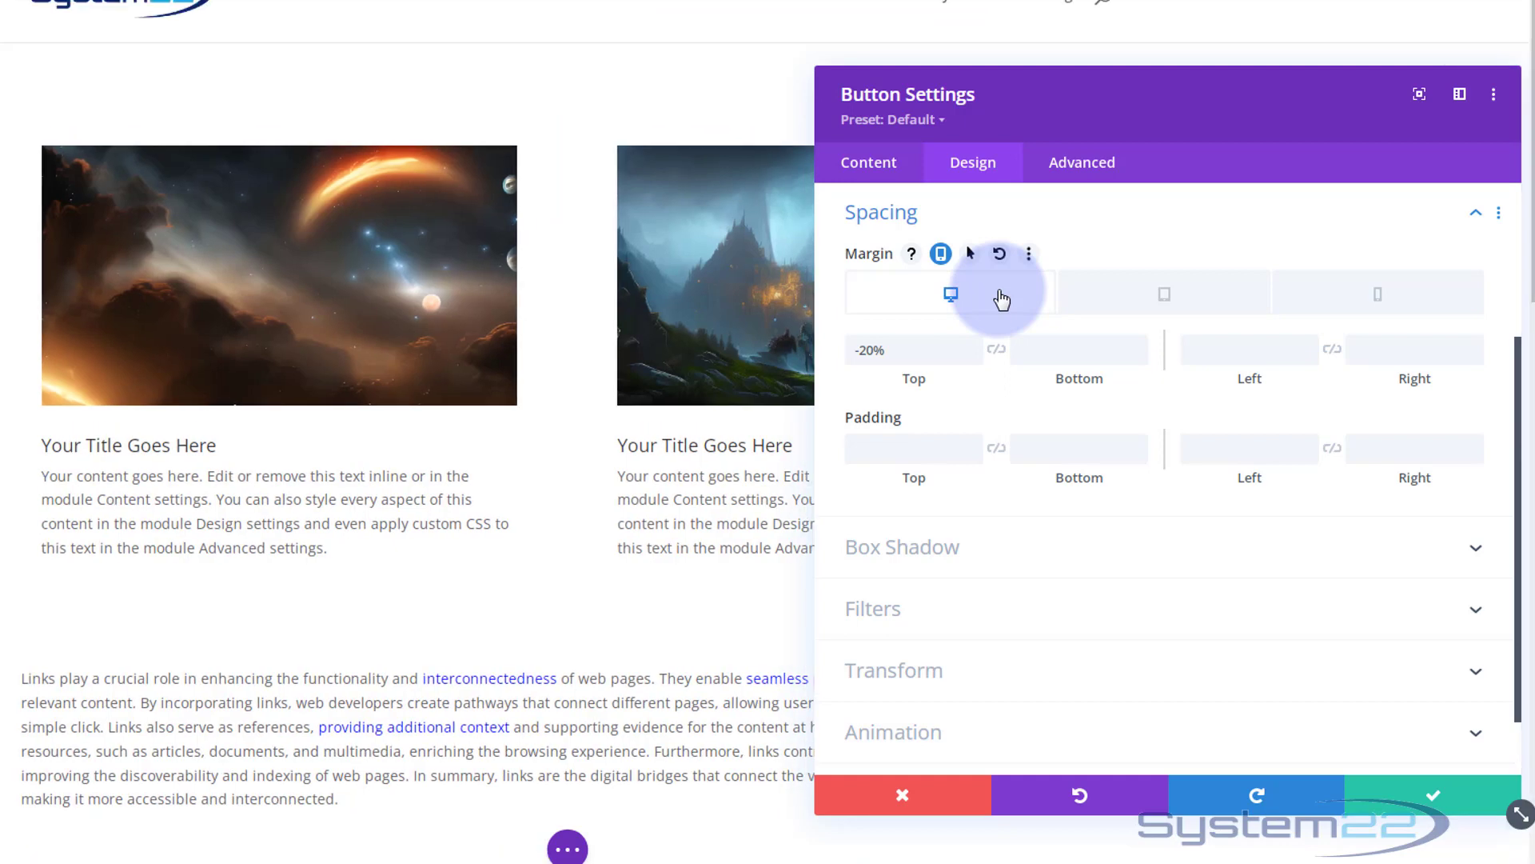
scroll(356, 406, down, 5)
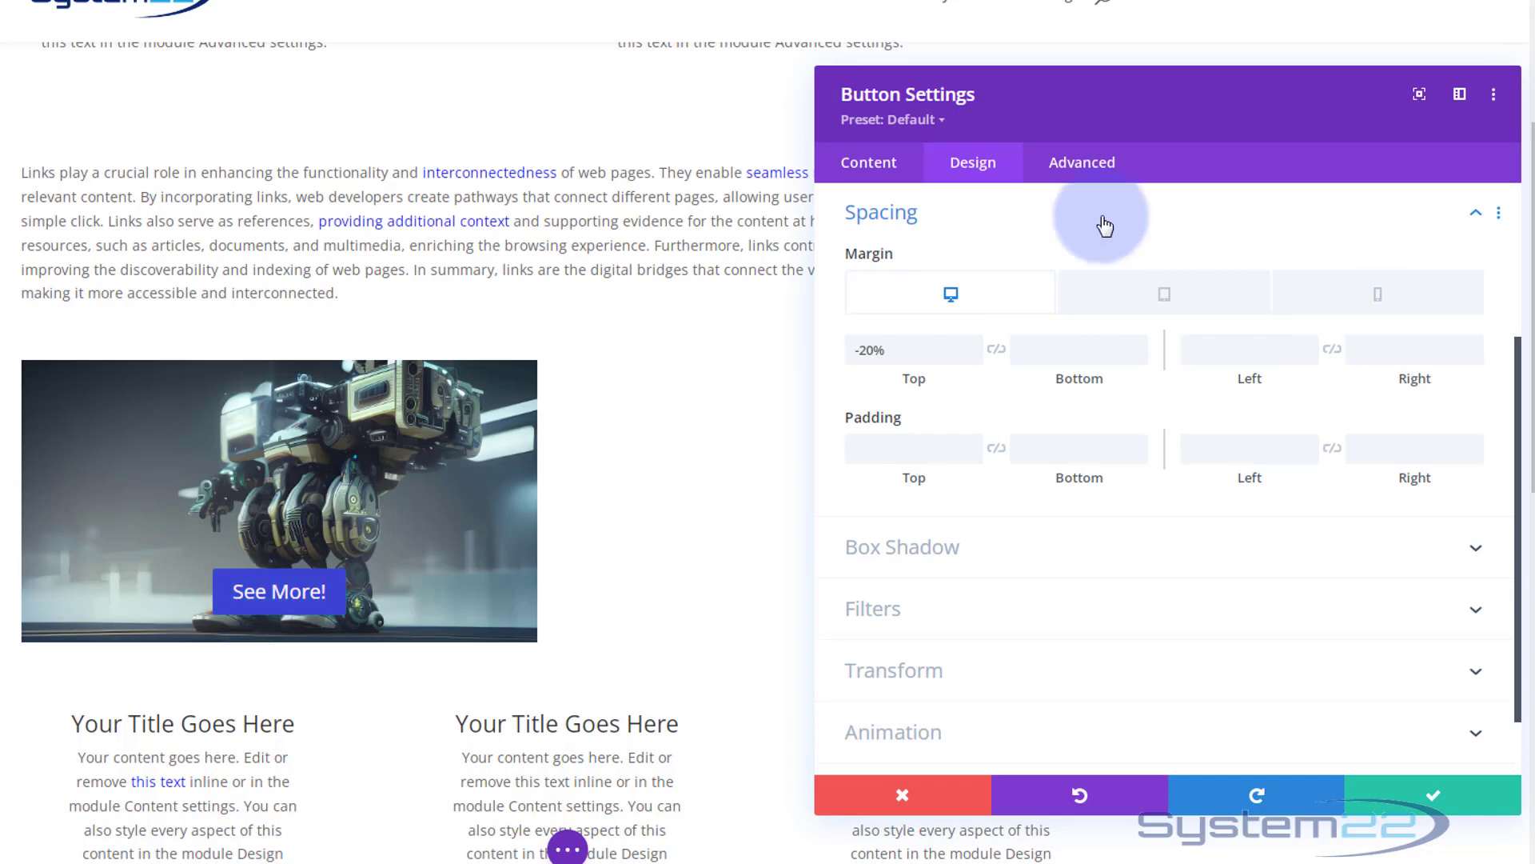
click(956, 225)
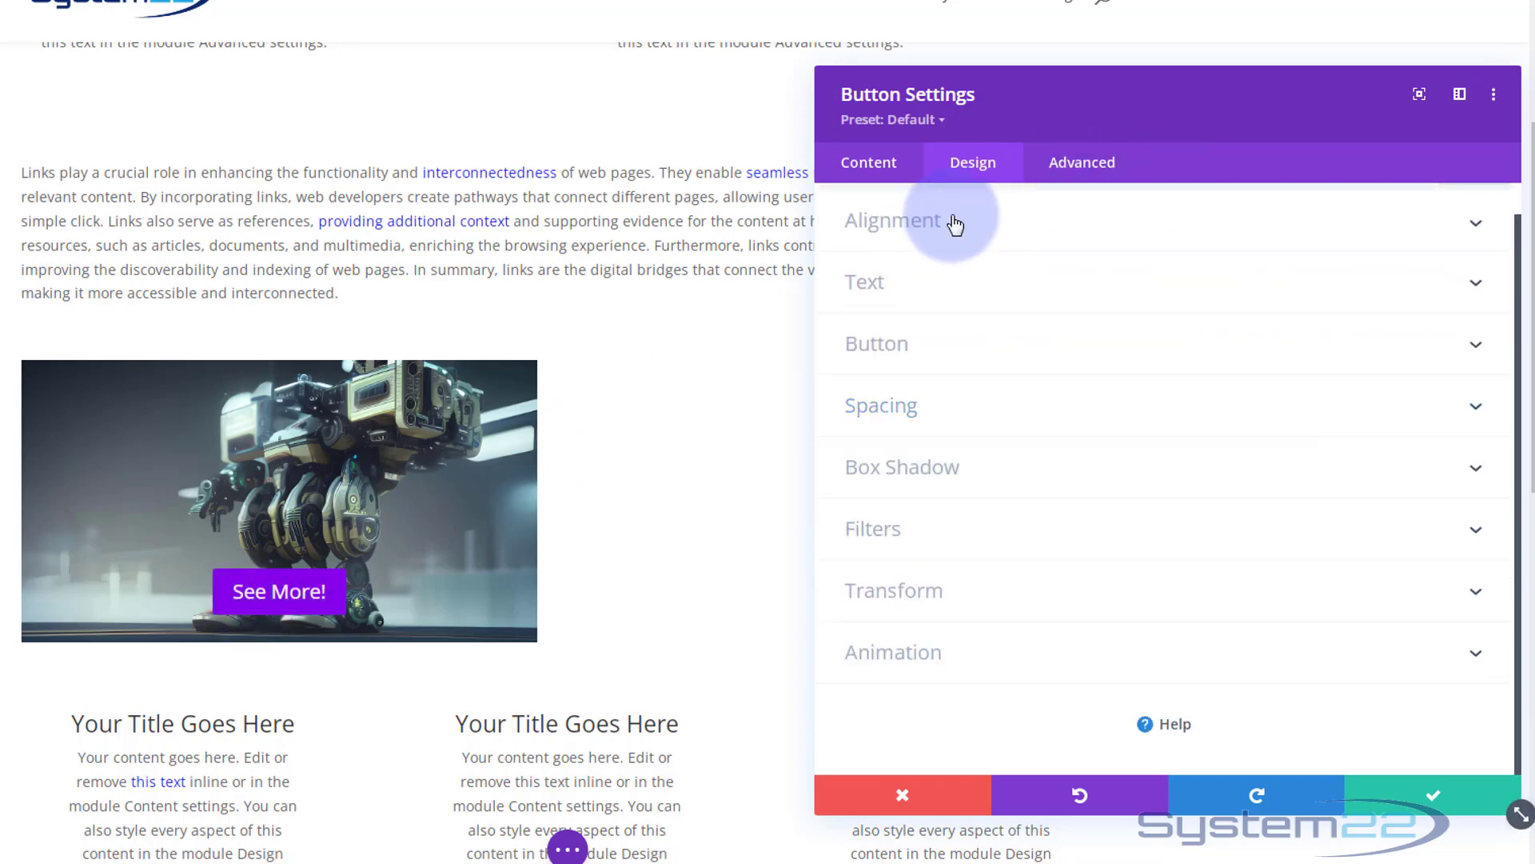
click(970, 353)
scroll(909, 333, down, 1)
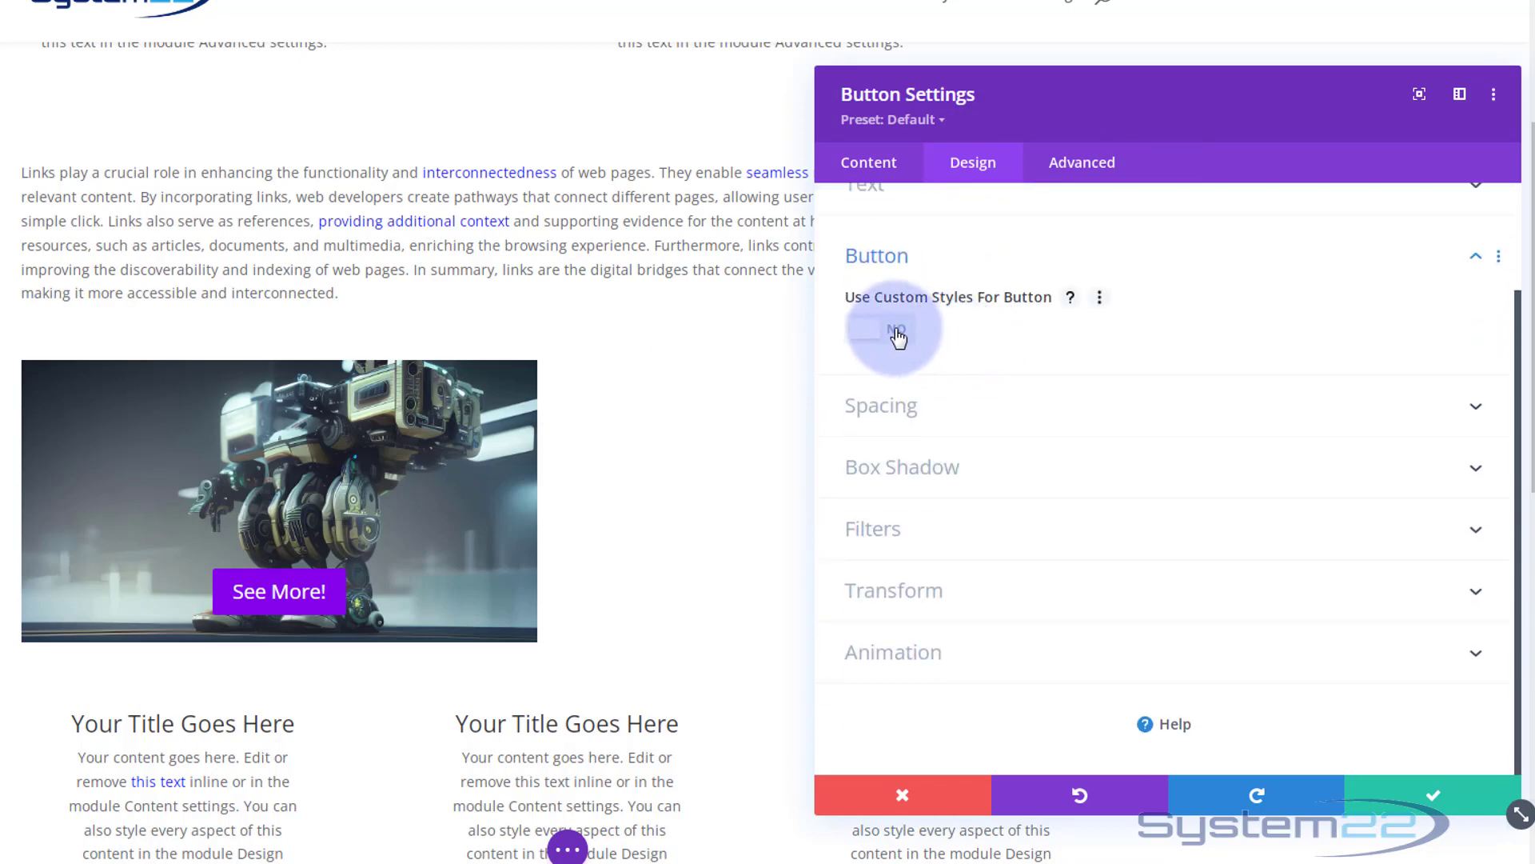
click(896, 330)
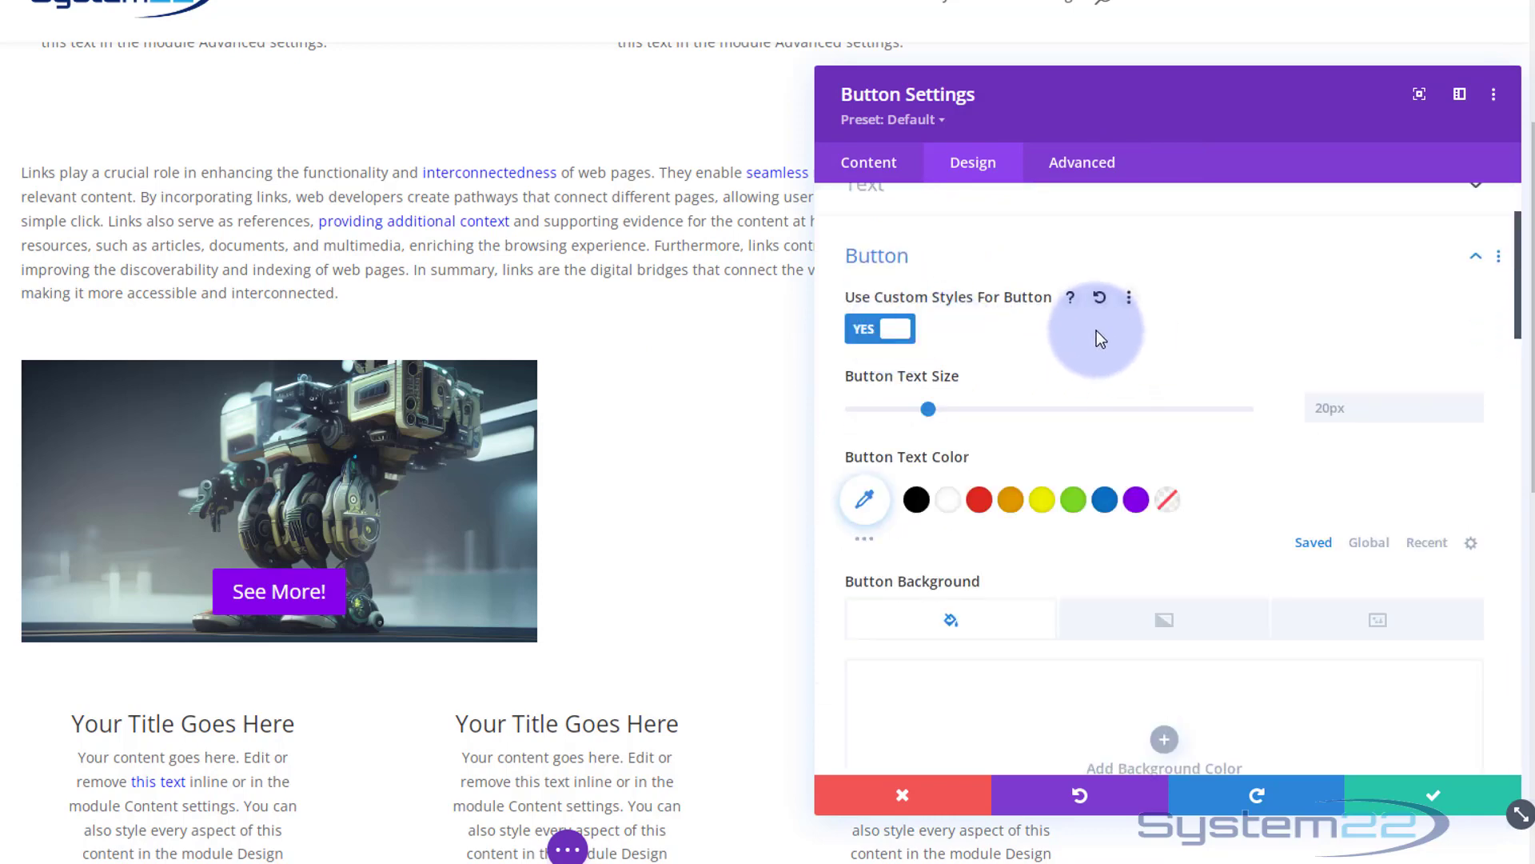
Step: Set the button's background to purple #8300e9 and reduce its opacity to make it semi-transparent
scroll(1096, 329, down, 5)
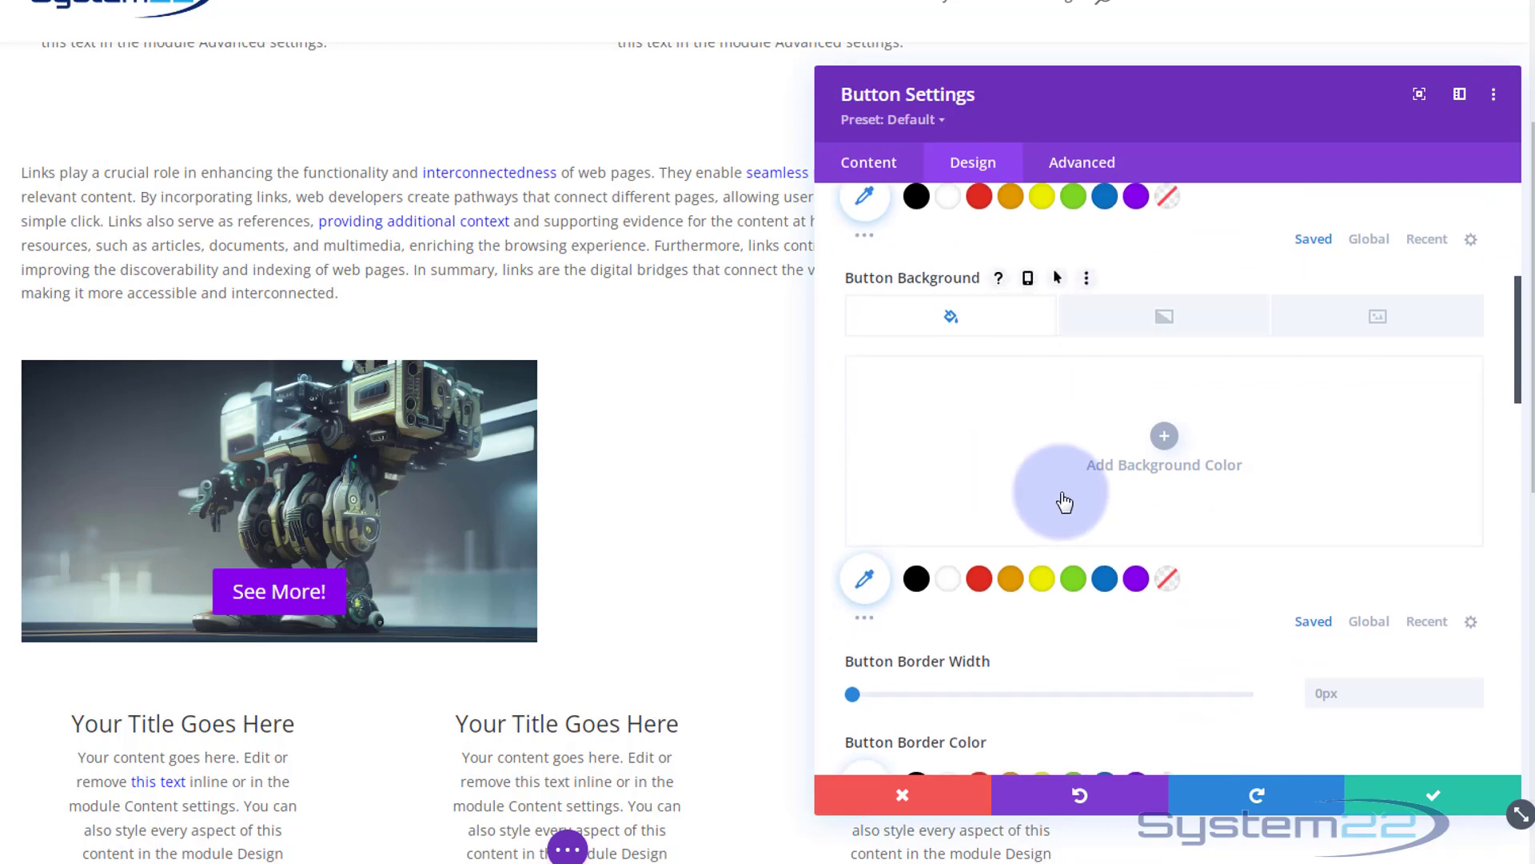
click(1136, 578)
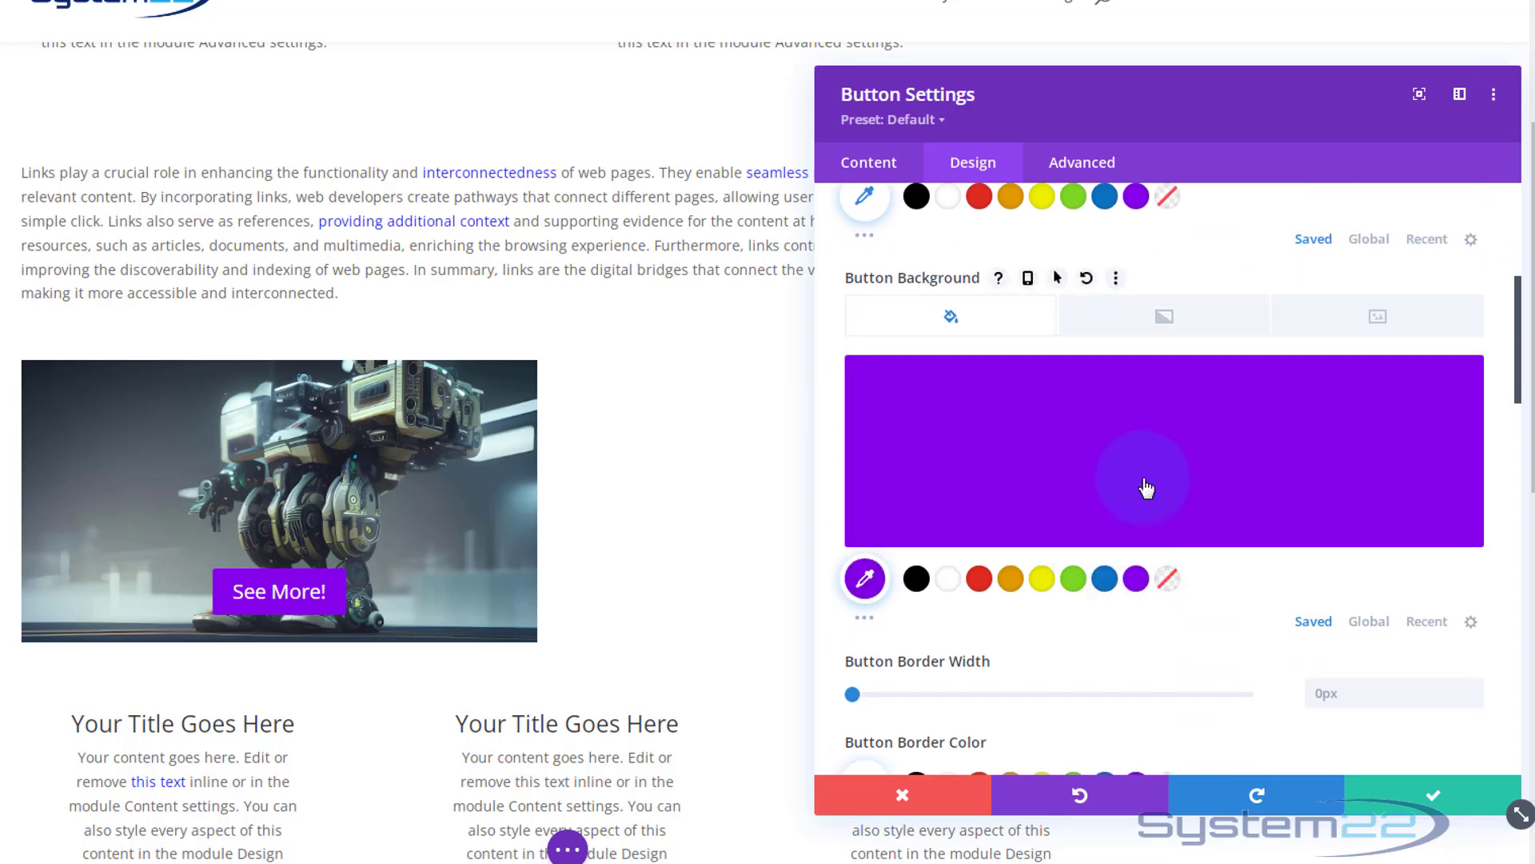
click(1104, 480)
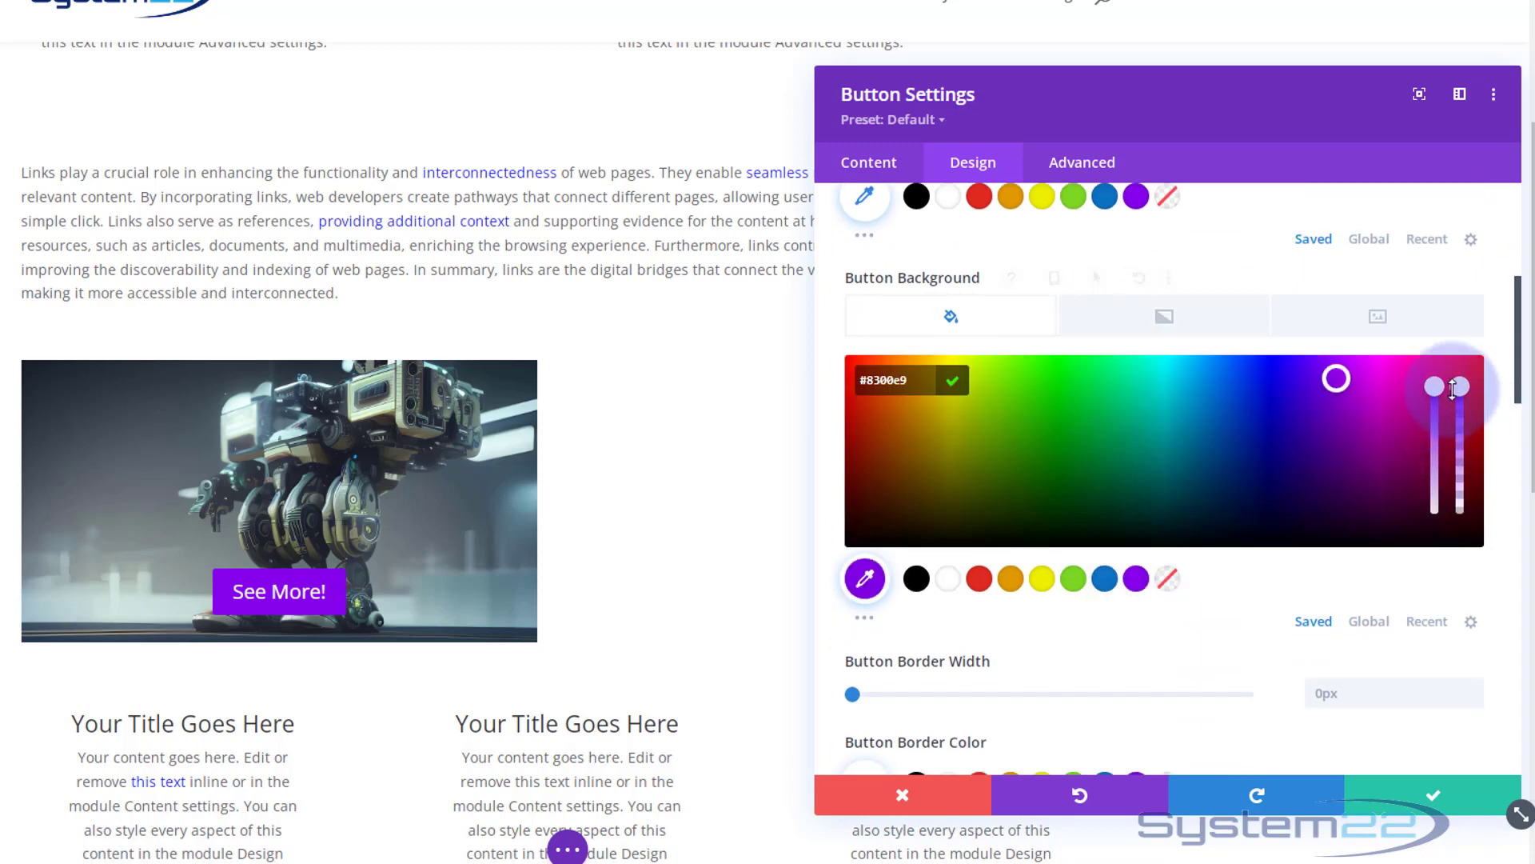
click(1463, 386)
drag(1463, 386, 1458, 459)
Step: Set the button's border width to 1px and save the button module's settings
scroll(1380, 452, down, 3)
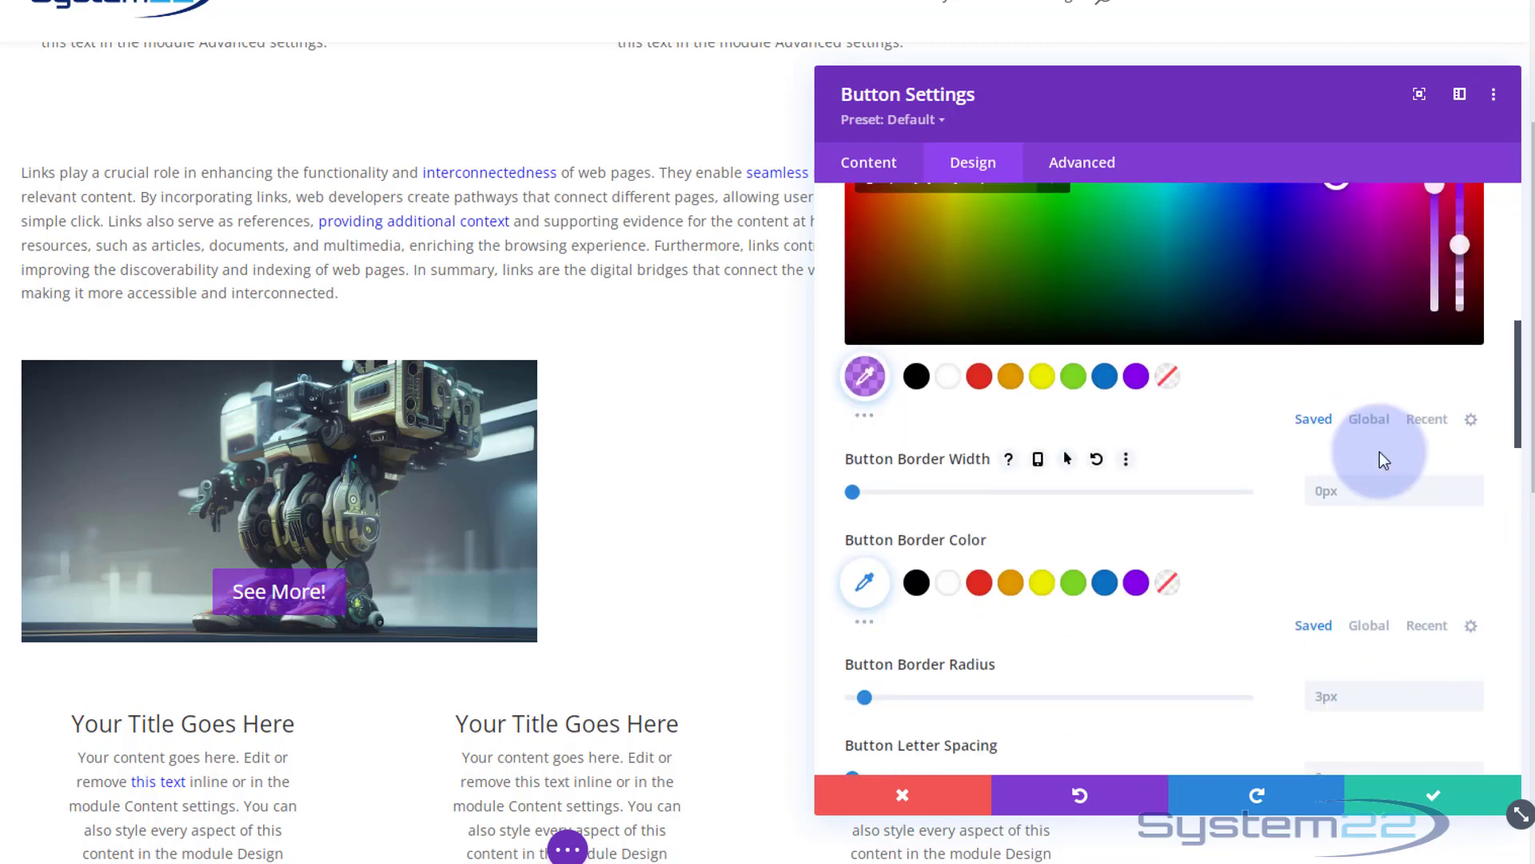
click(1475, 483)
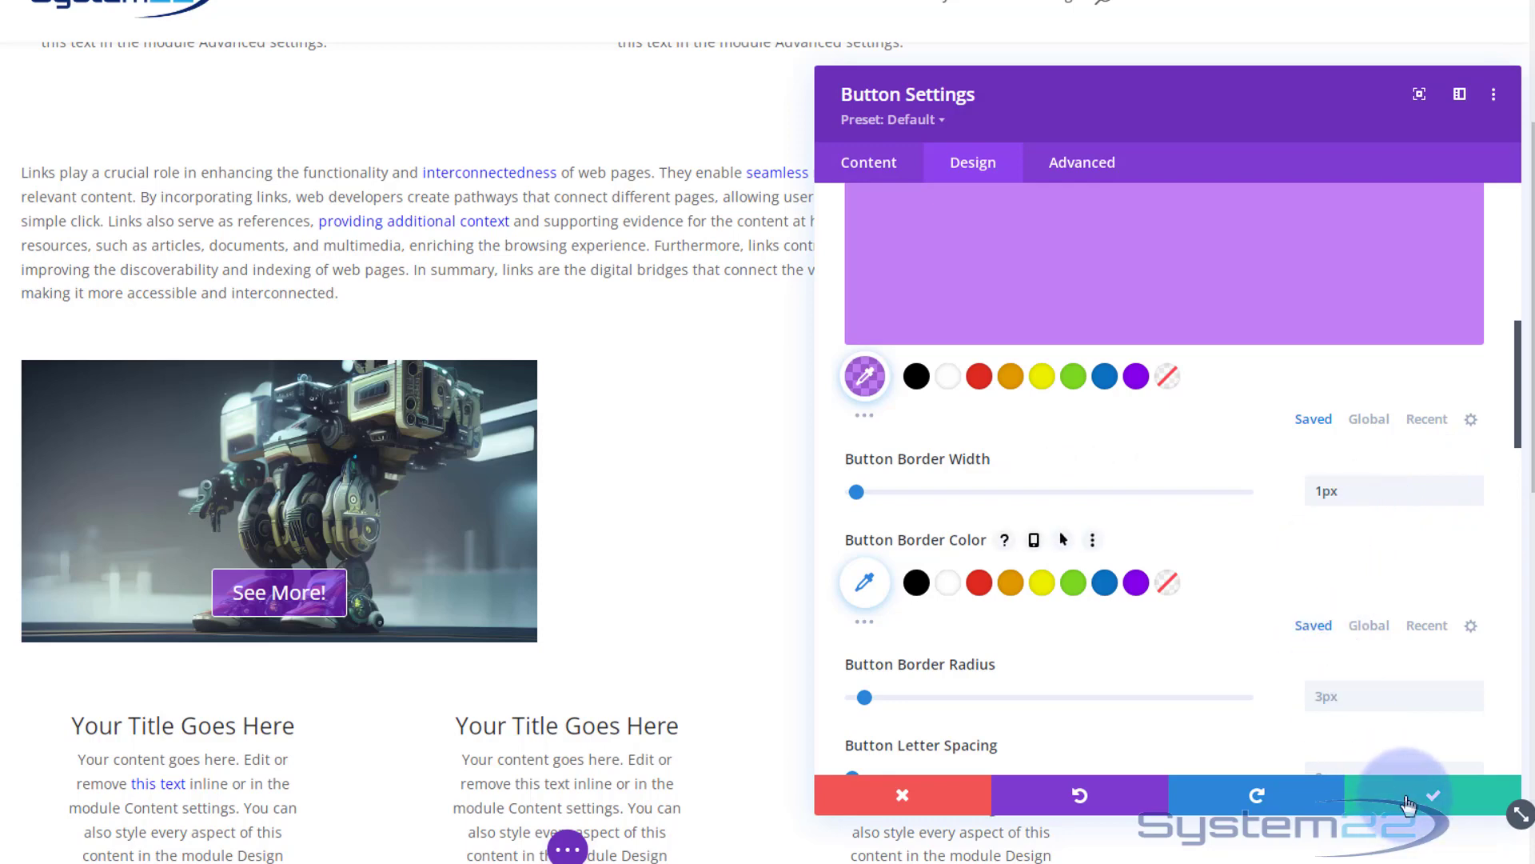
click(1431, 794)
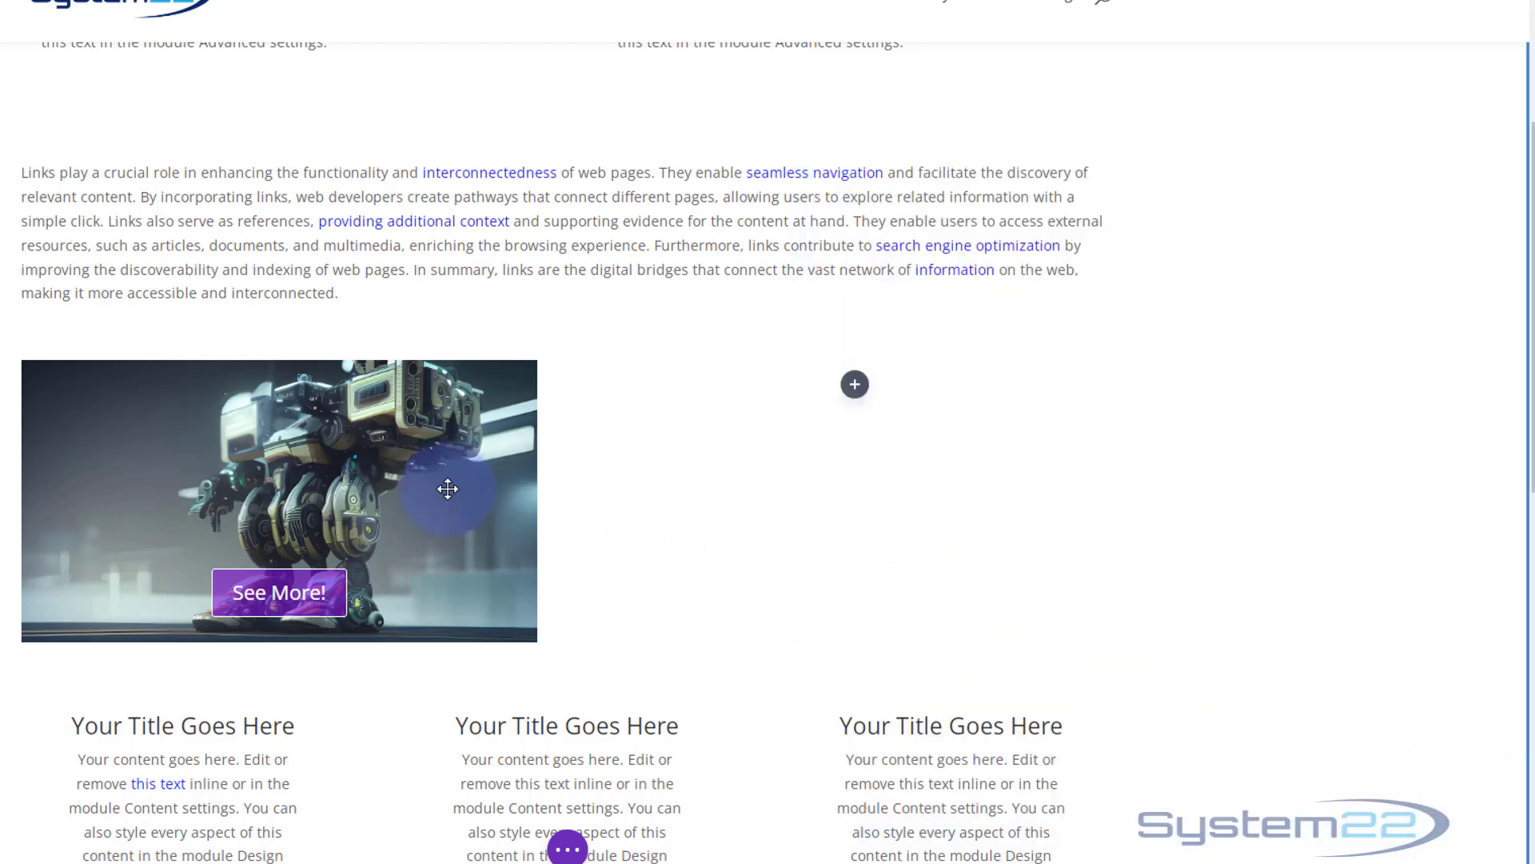
Step: Open the gallery module's animation design settings and turn on automatic animation
drag(661, 470, 316, 445)
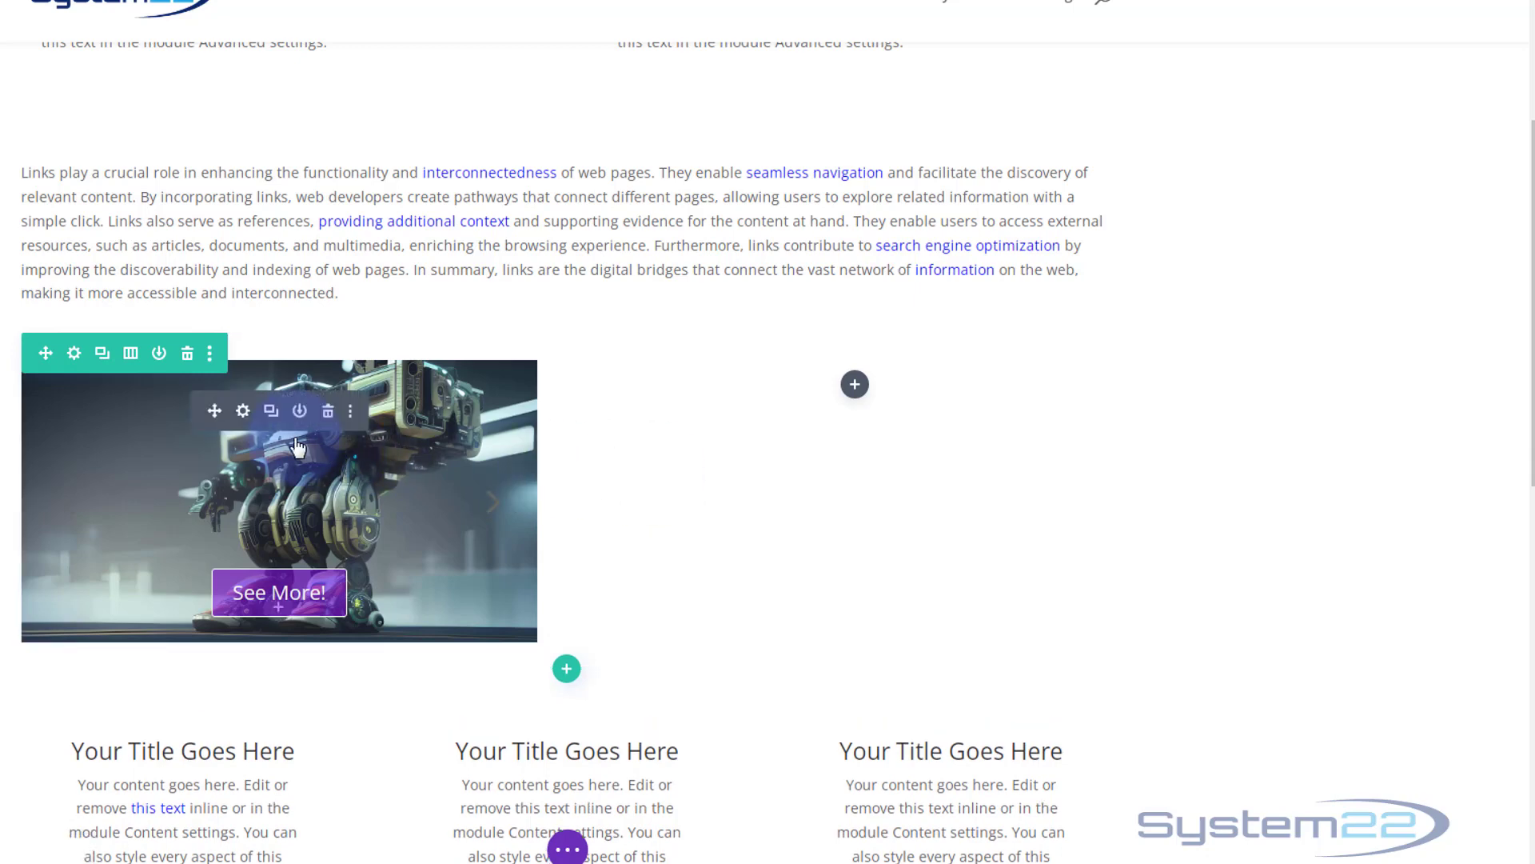
click(244, 413)
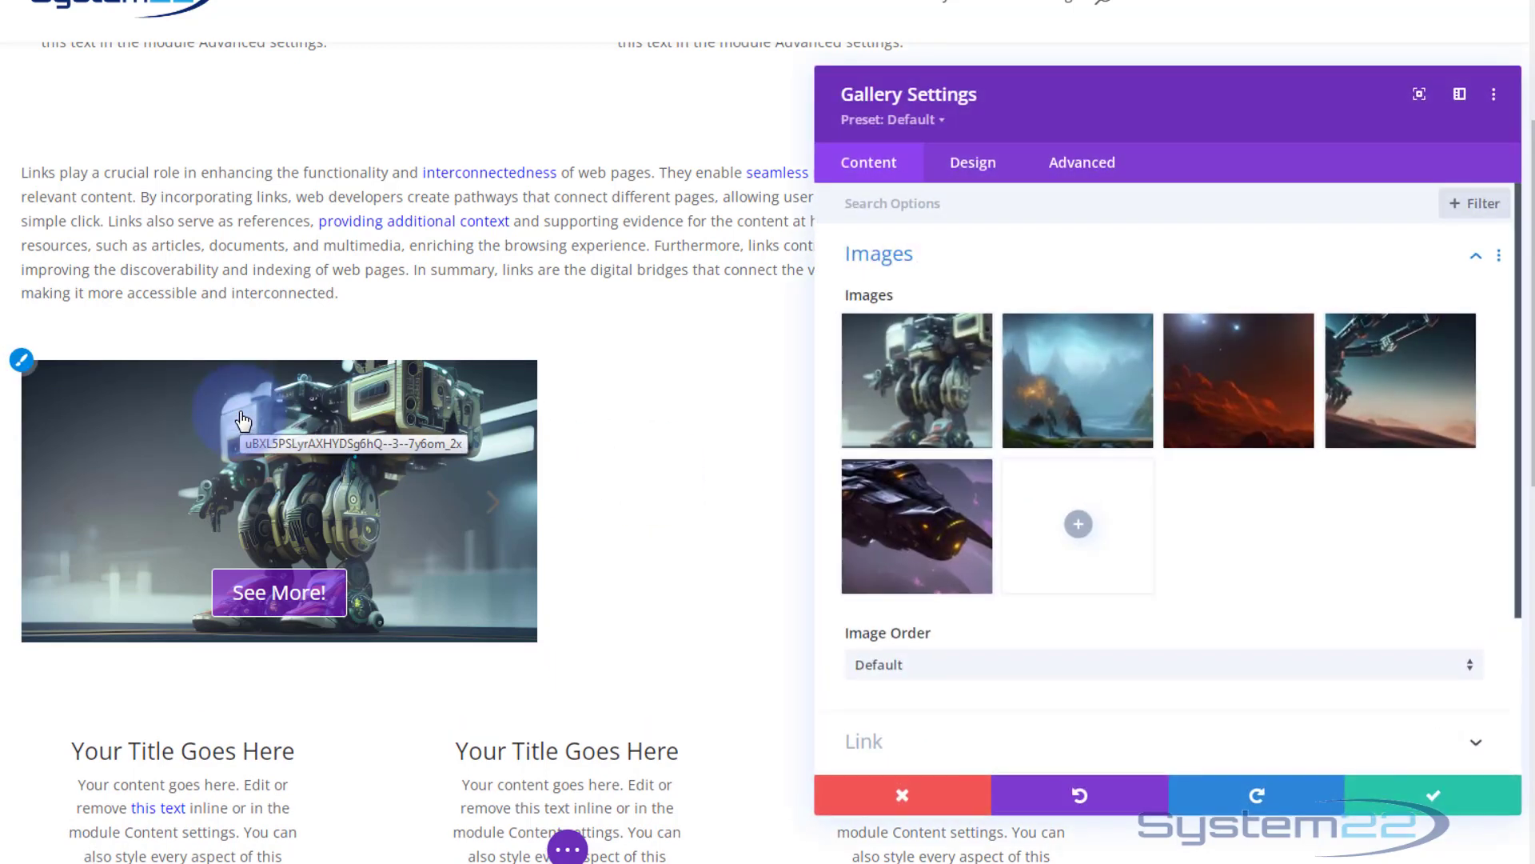
click(968, 171)
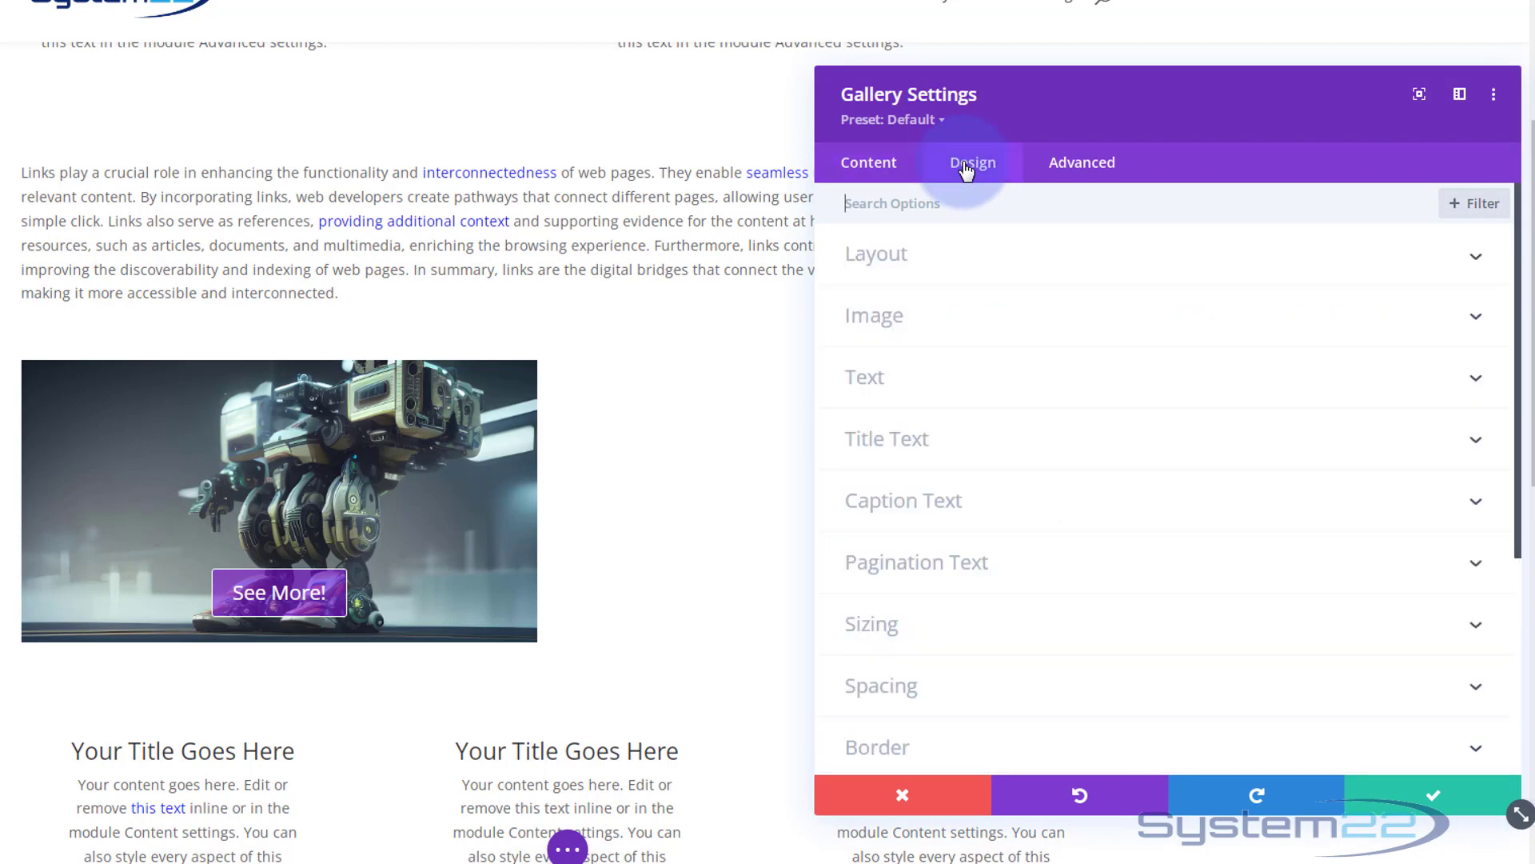
scroll(1154, 406, down, 5)
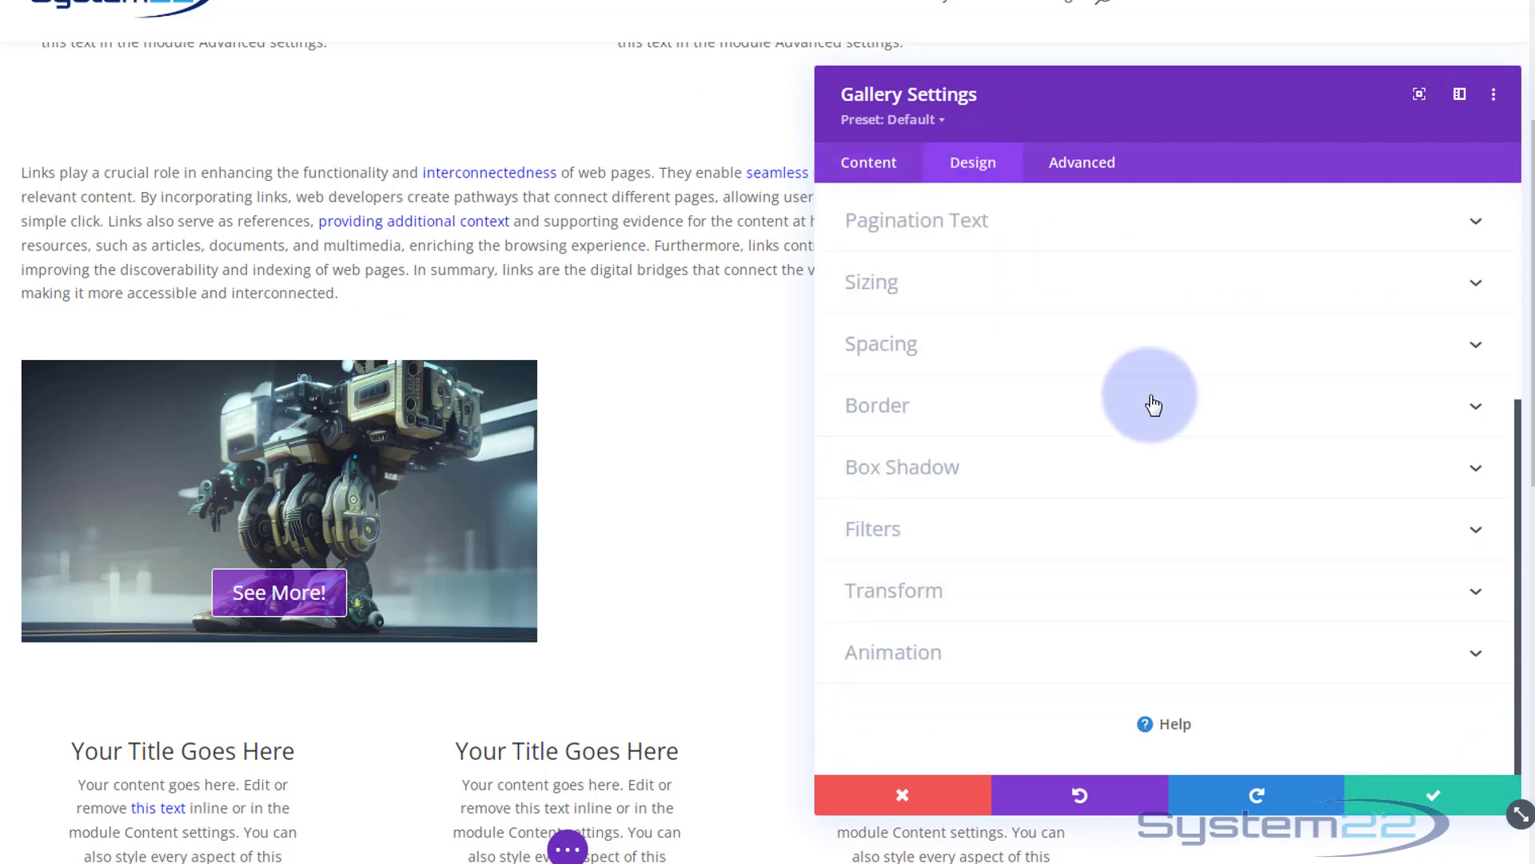
click(1096, 660)
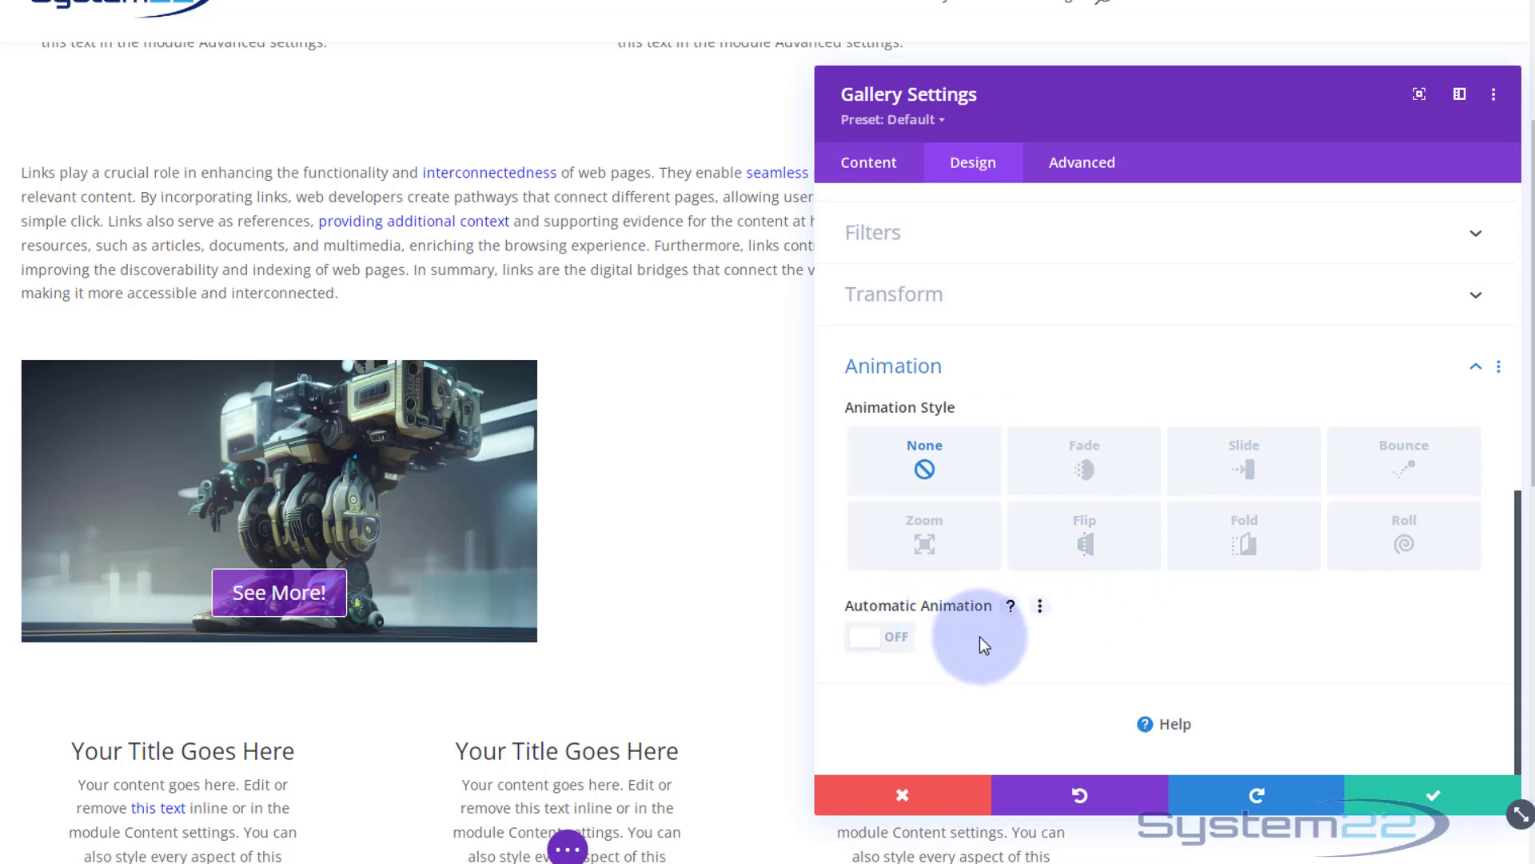
click(890, 646)
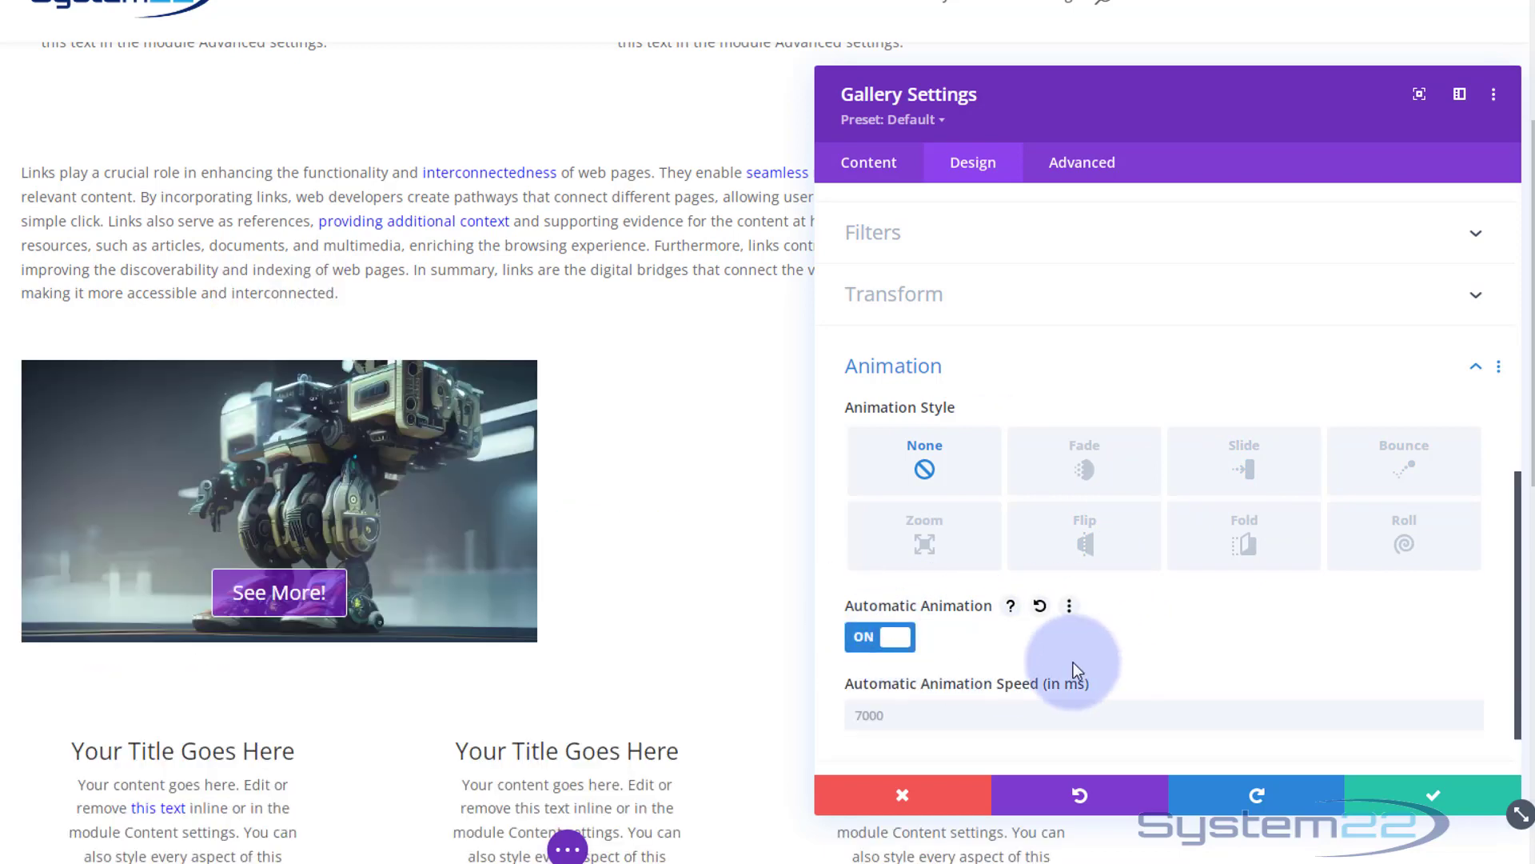
Step: Set the gallery's automatic animation speed to 4000 ms and save the module's settings
scroll(1040, 640, down, 1)
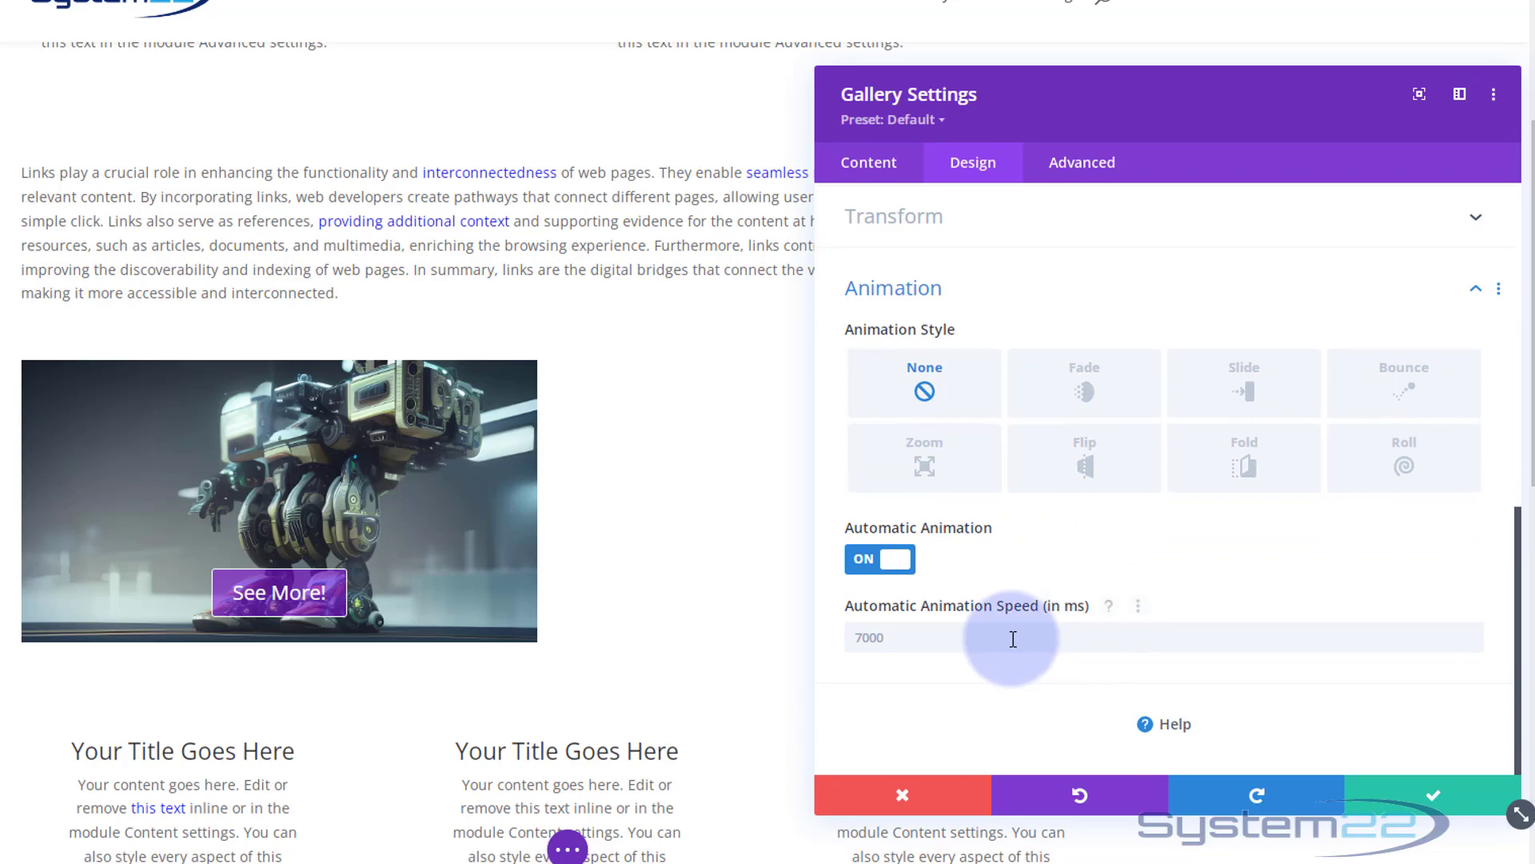
click(857, 644)
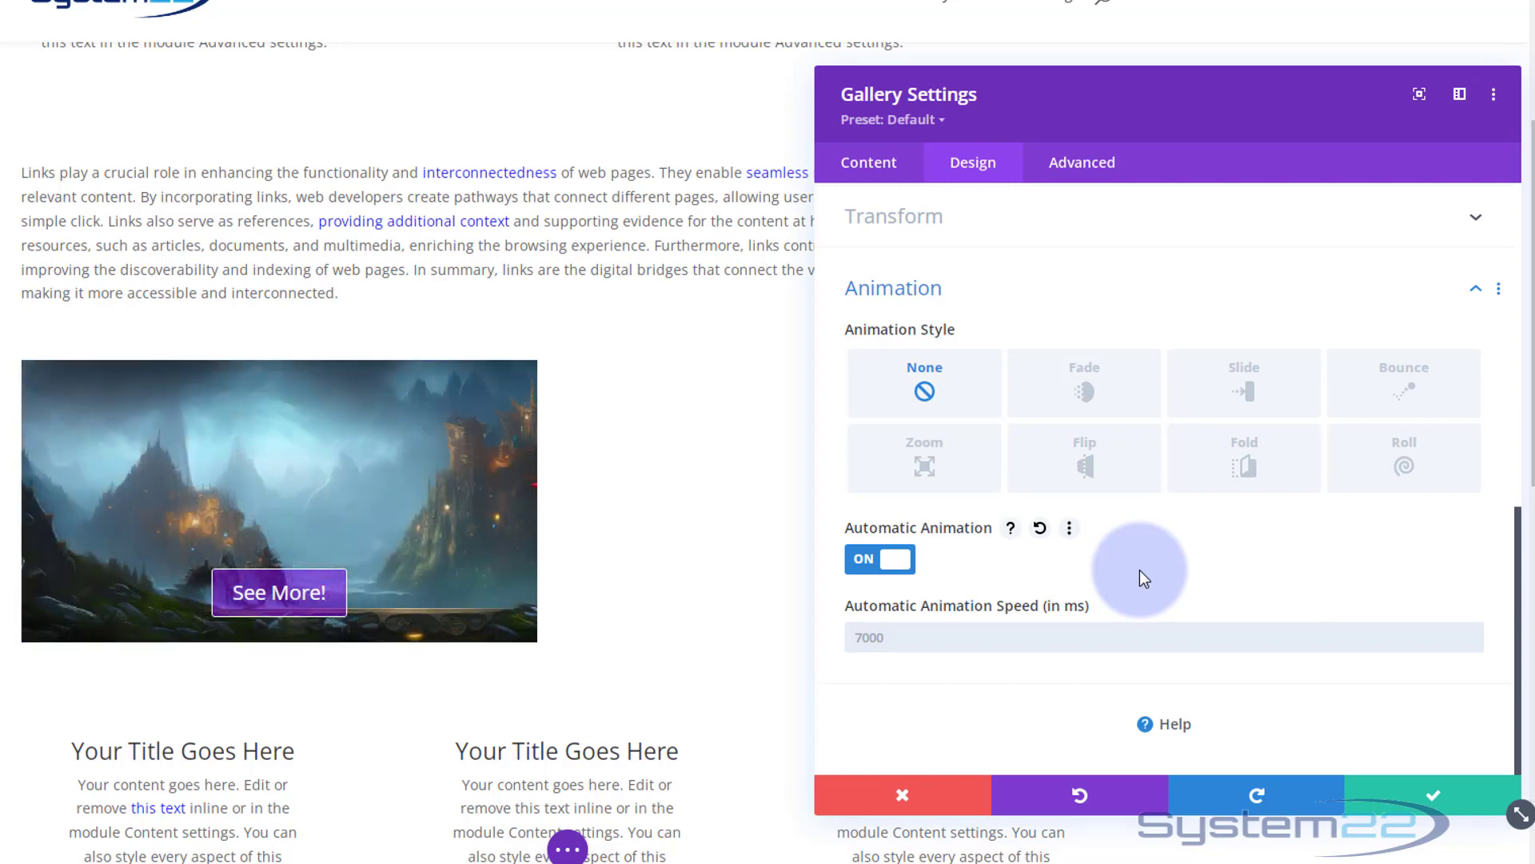
text(4000)
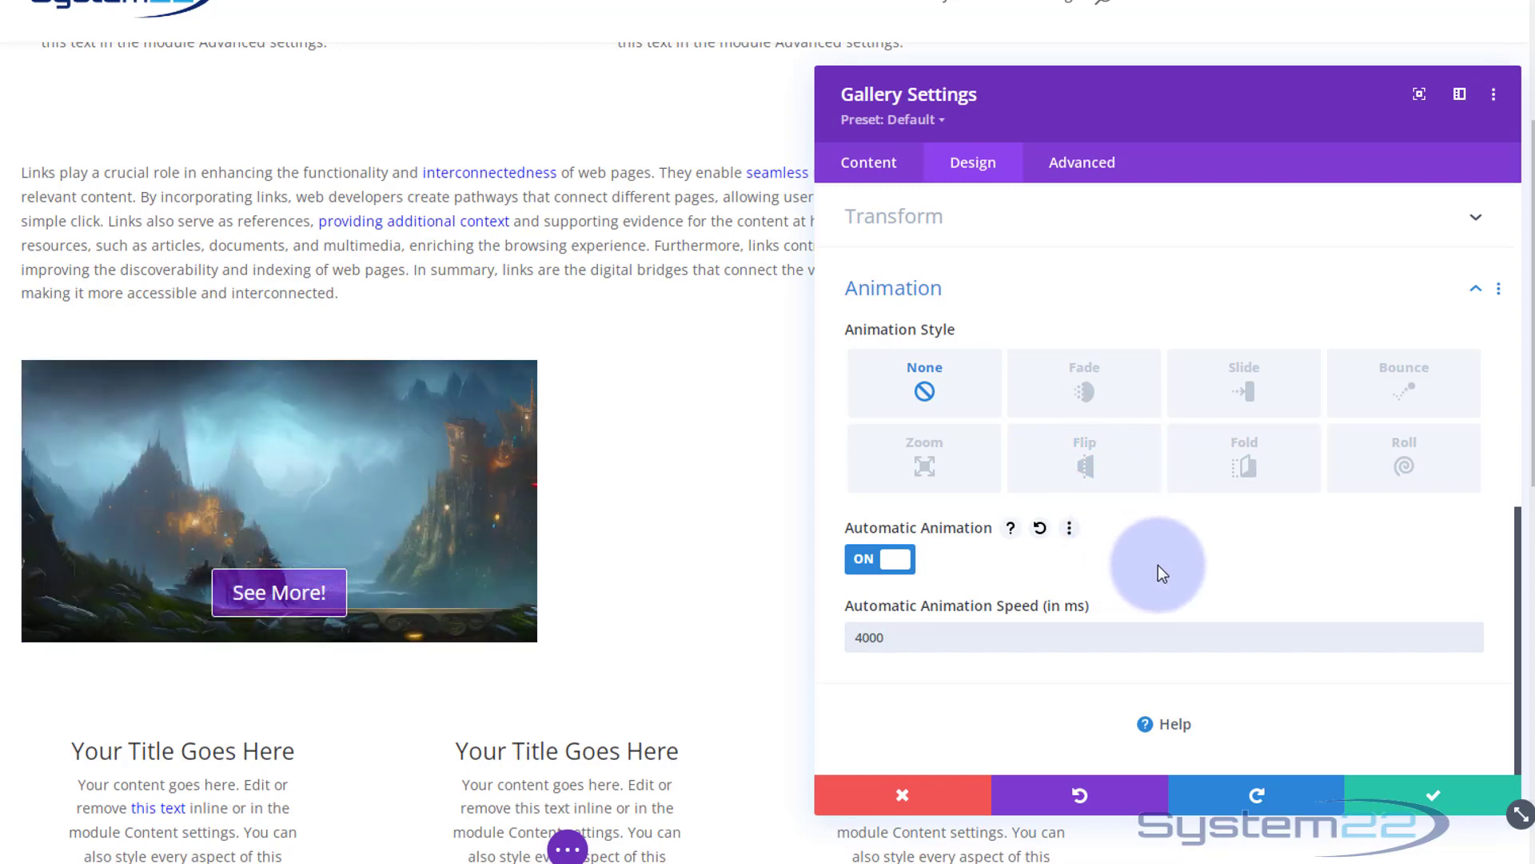
click(1433, 795)
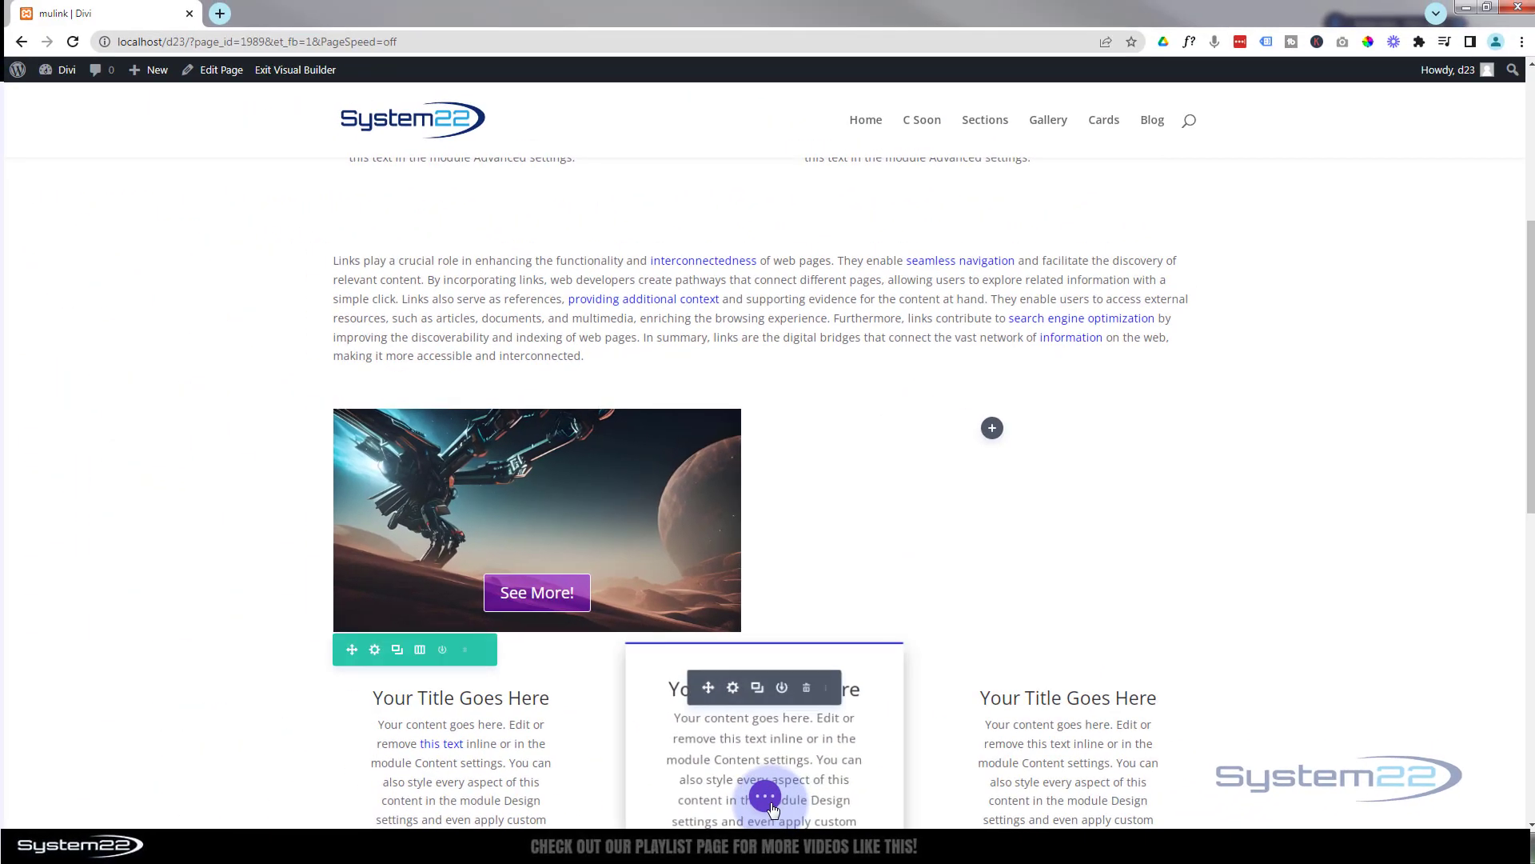
Step: Save the page as a draft and exit the visual builder to check the gallery slider on the live page
click(767, 797)
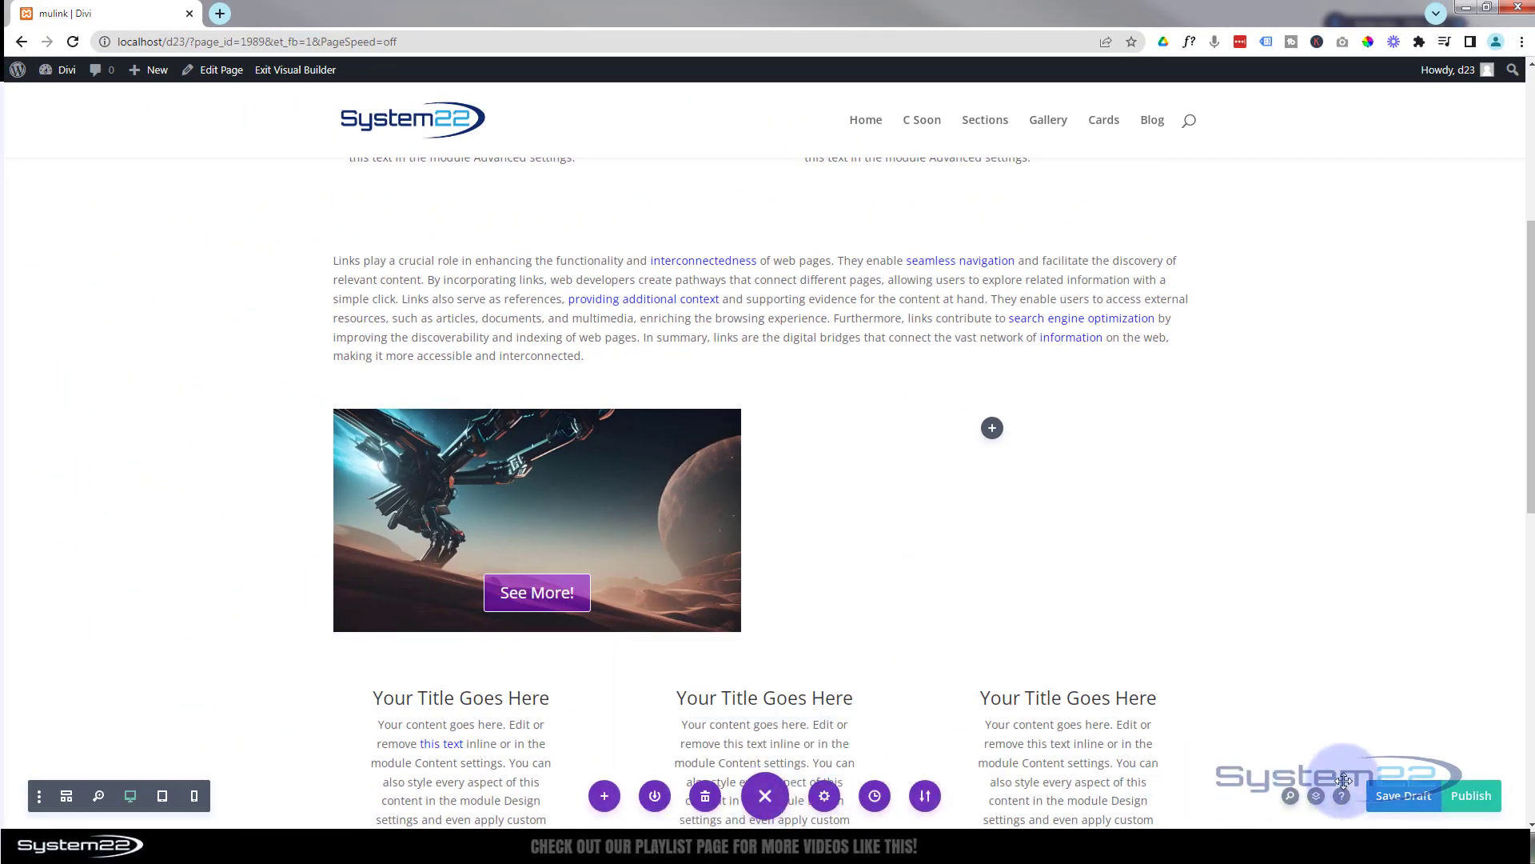
click(1417, 806)
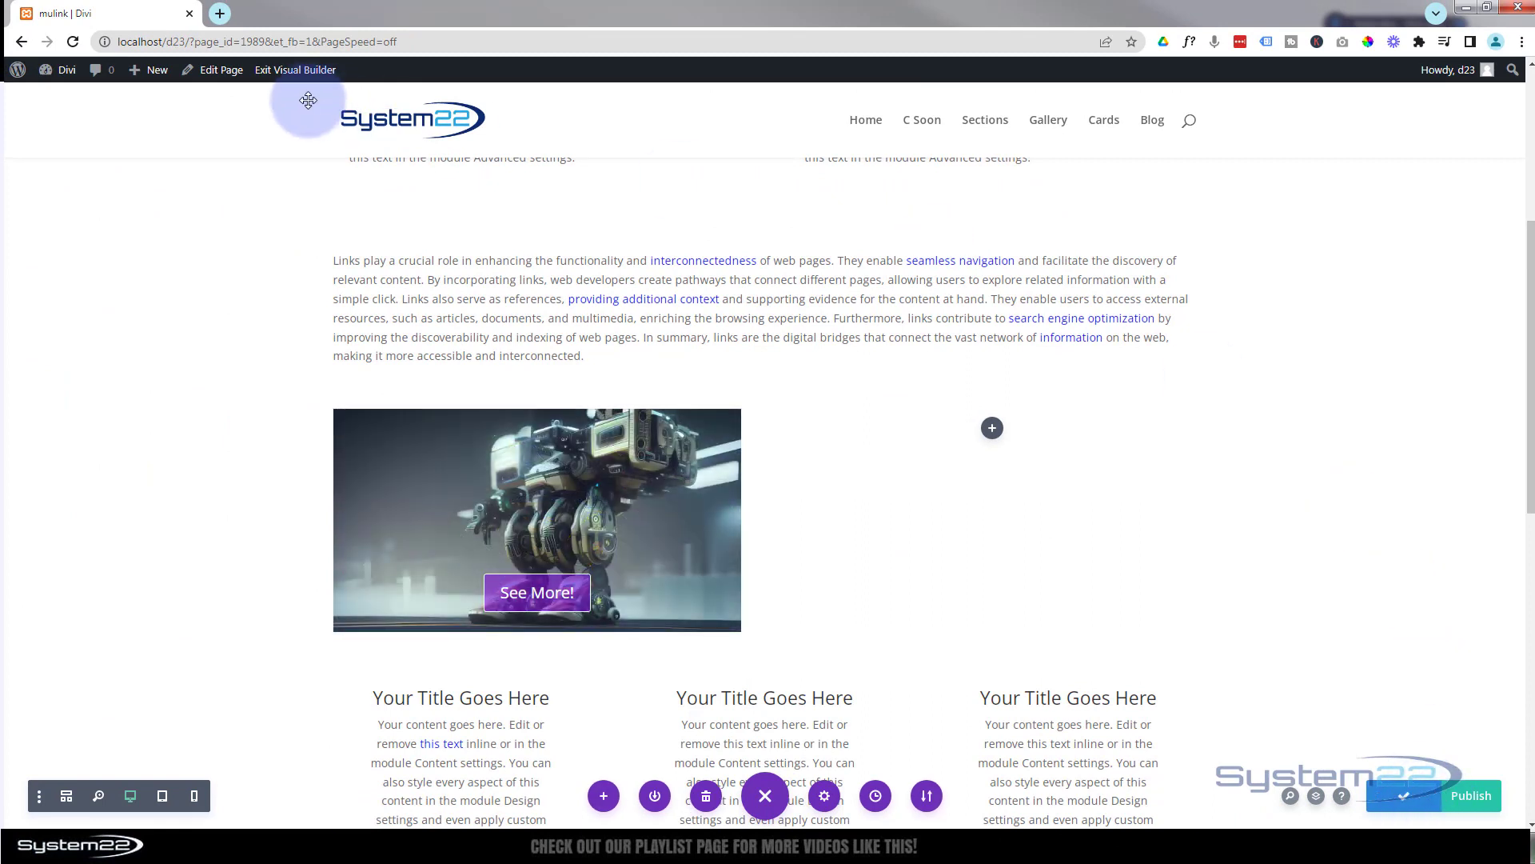
click(295, 72)
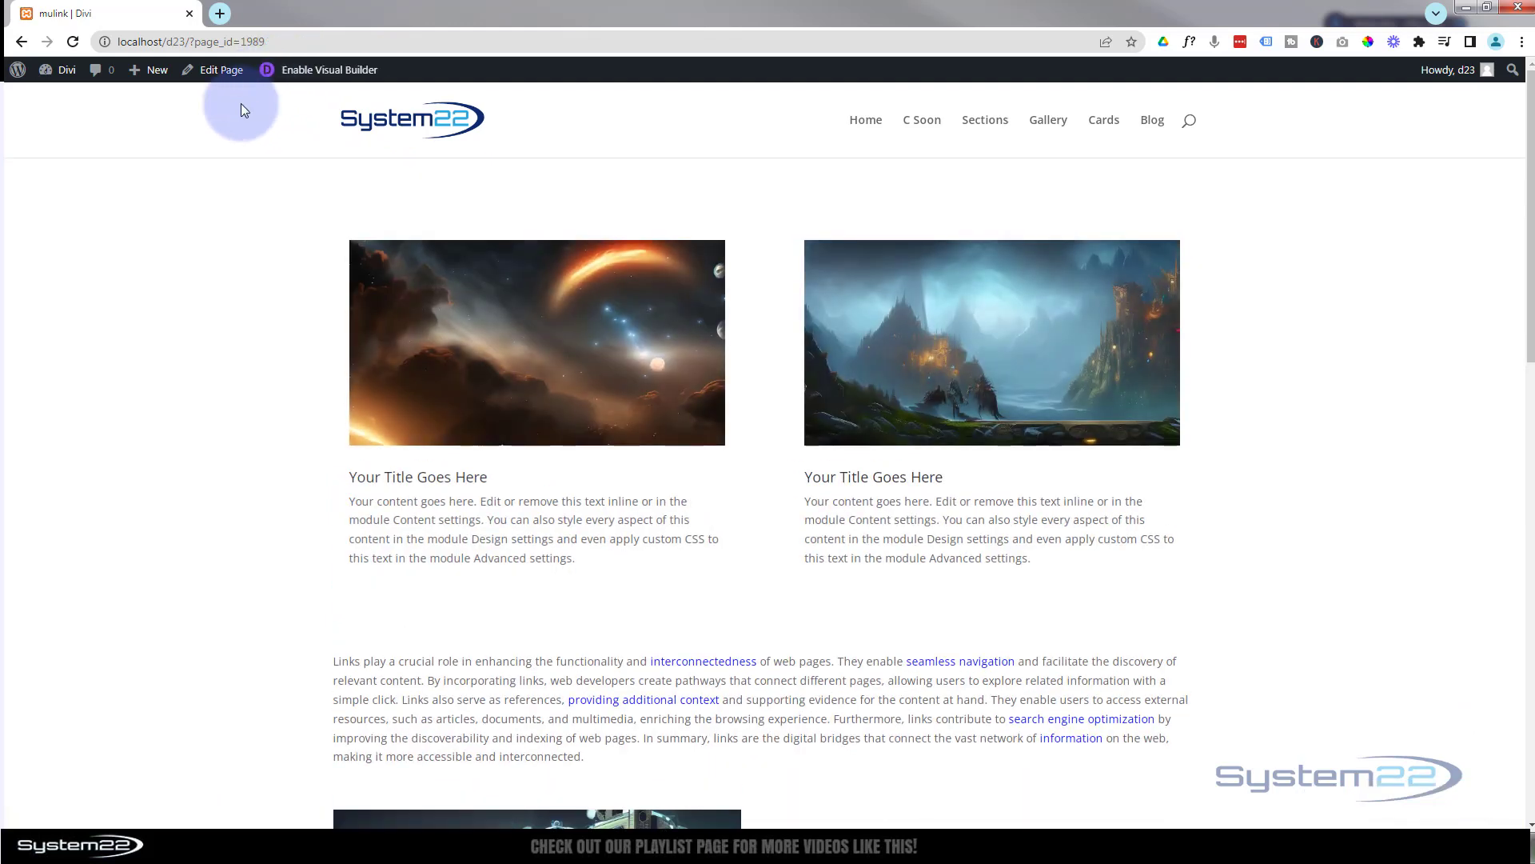
scroll(232, 269, down, 6)
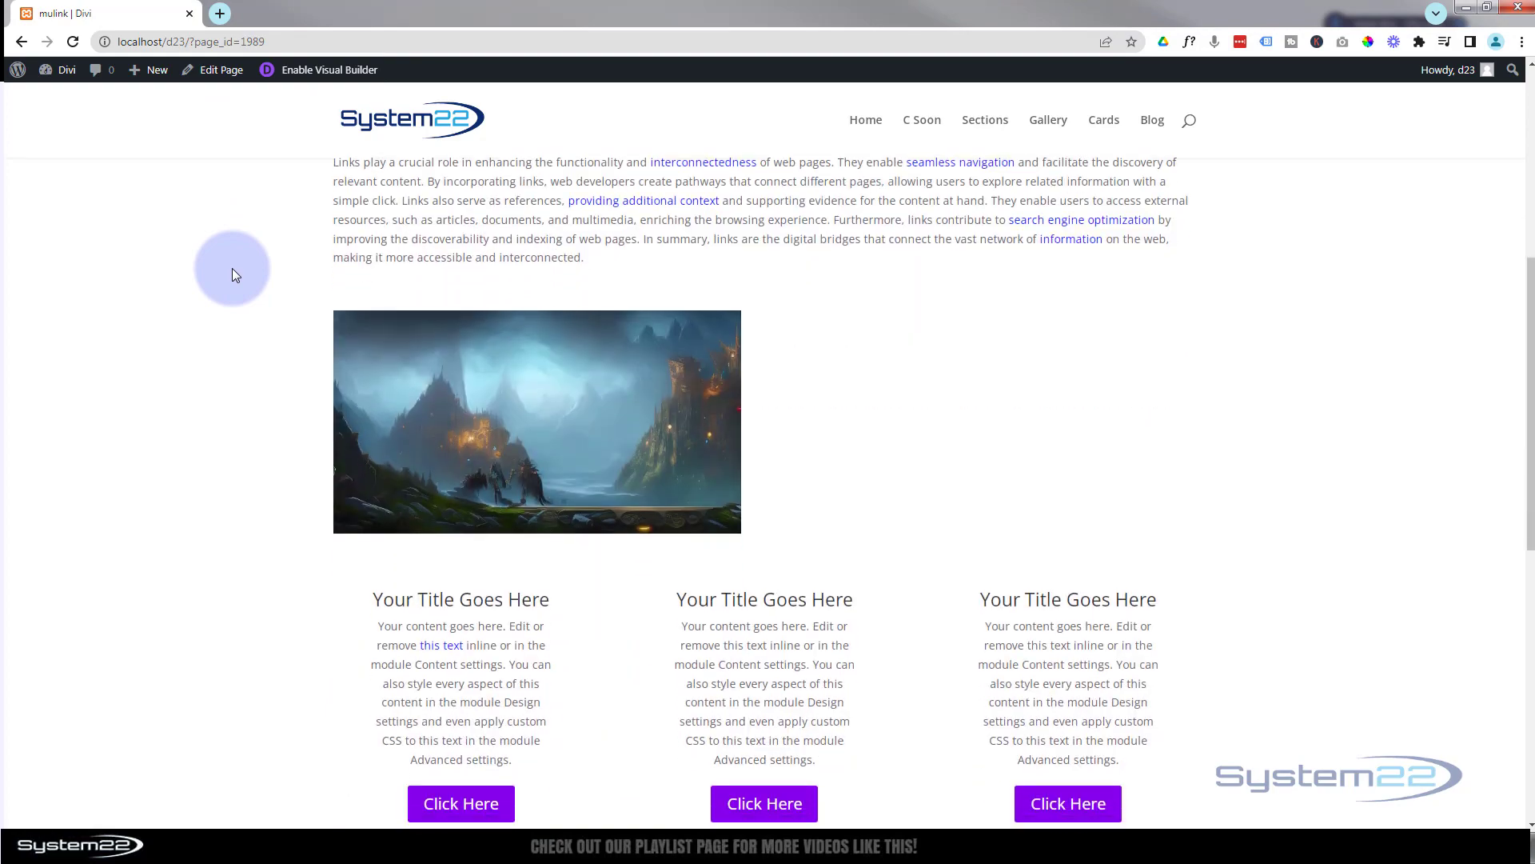
scroll(232, 275, down, 1)
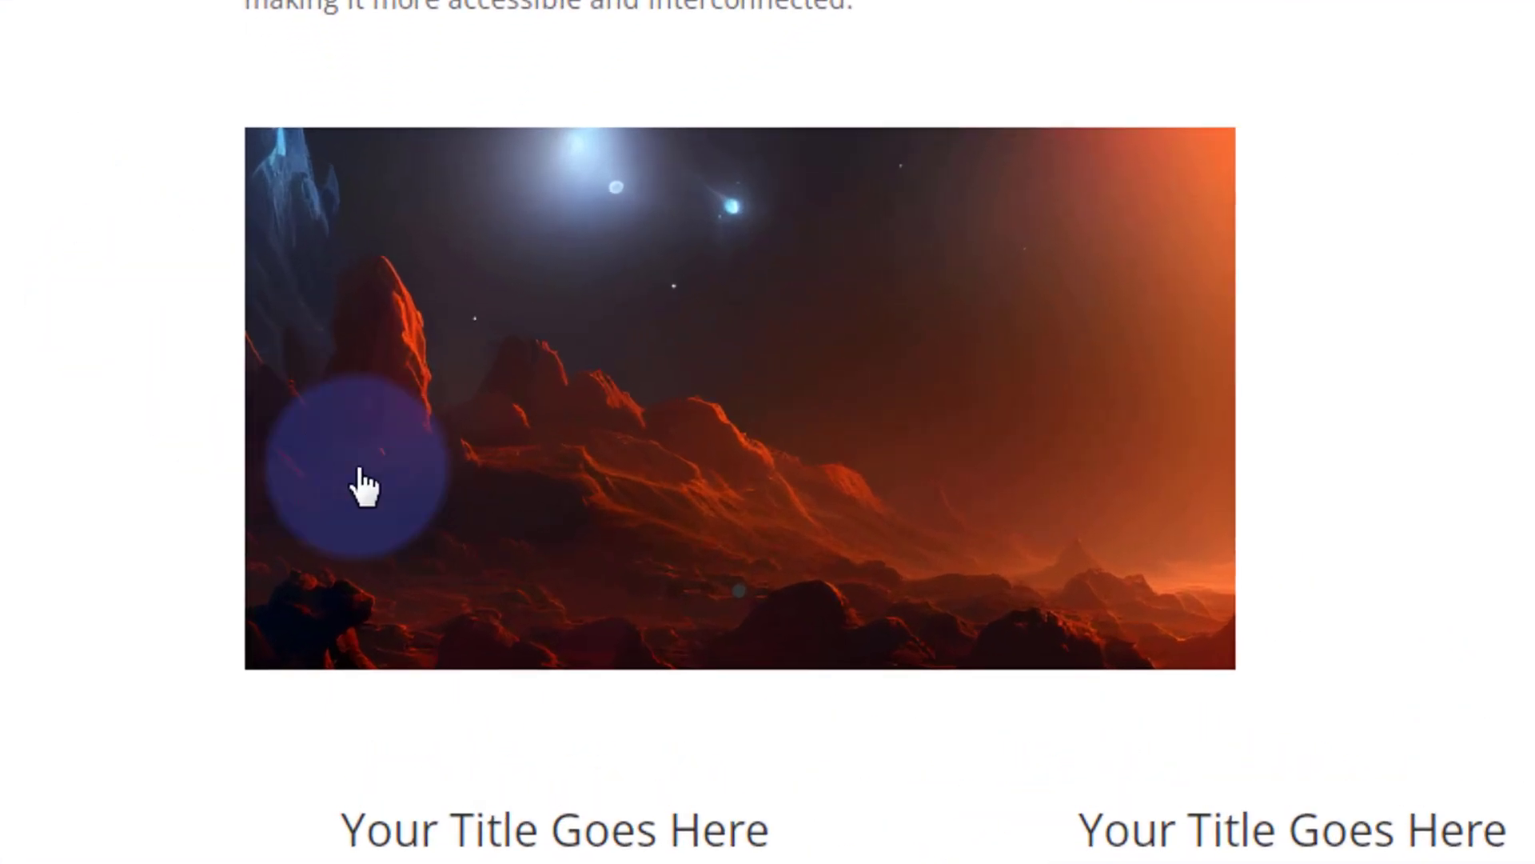
mouse_move(644, 497)
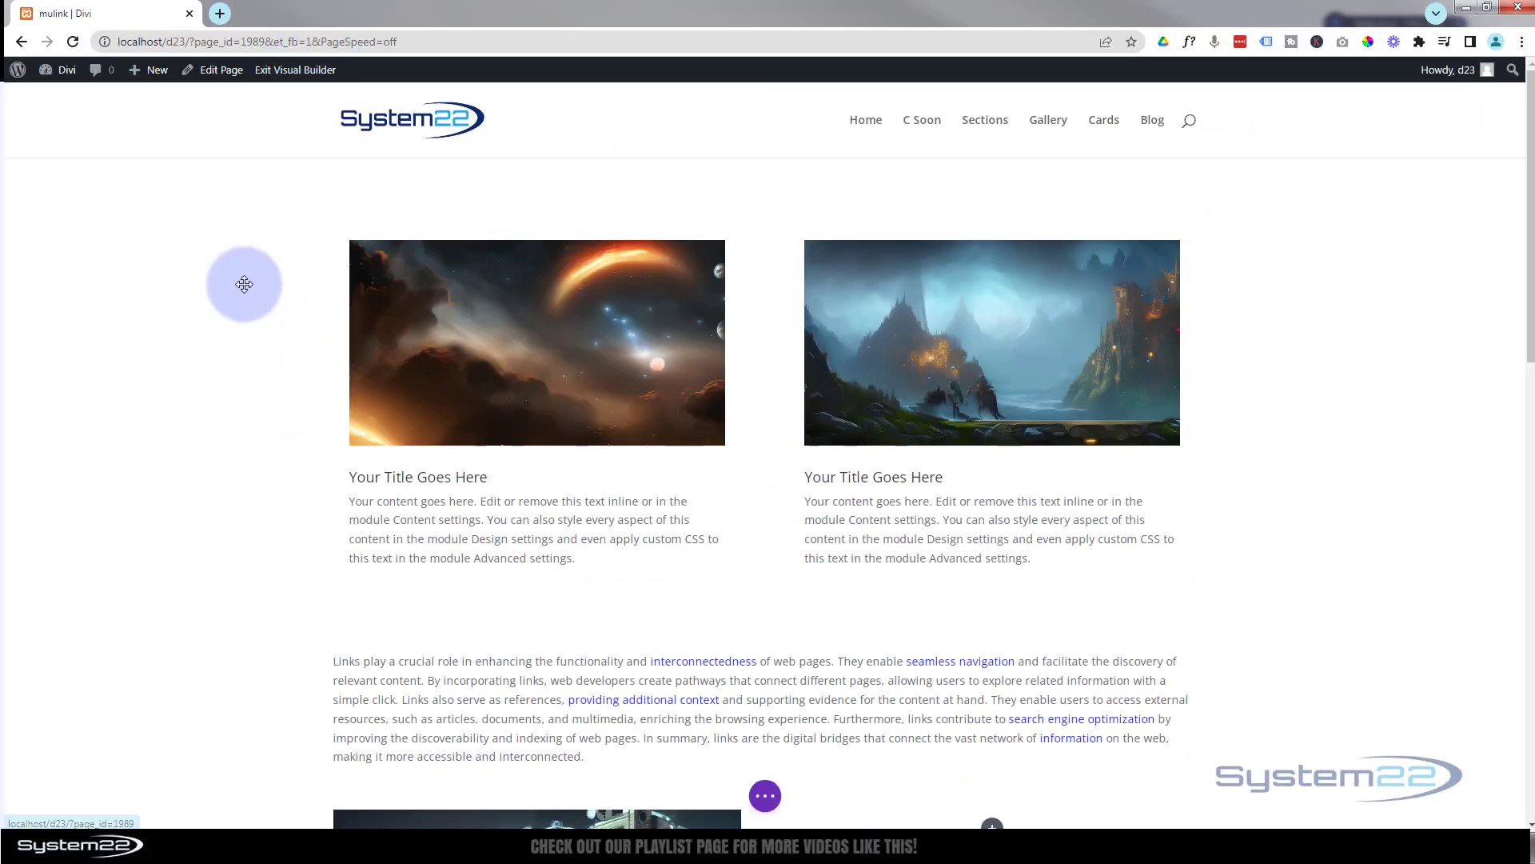
scroll(244, 282, down, 6)
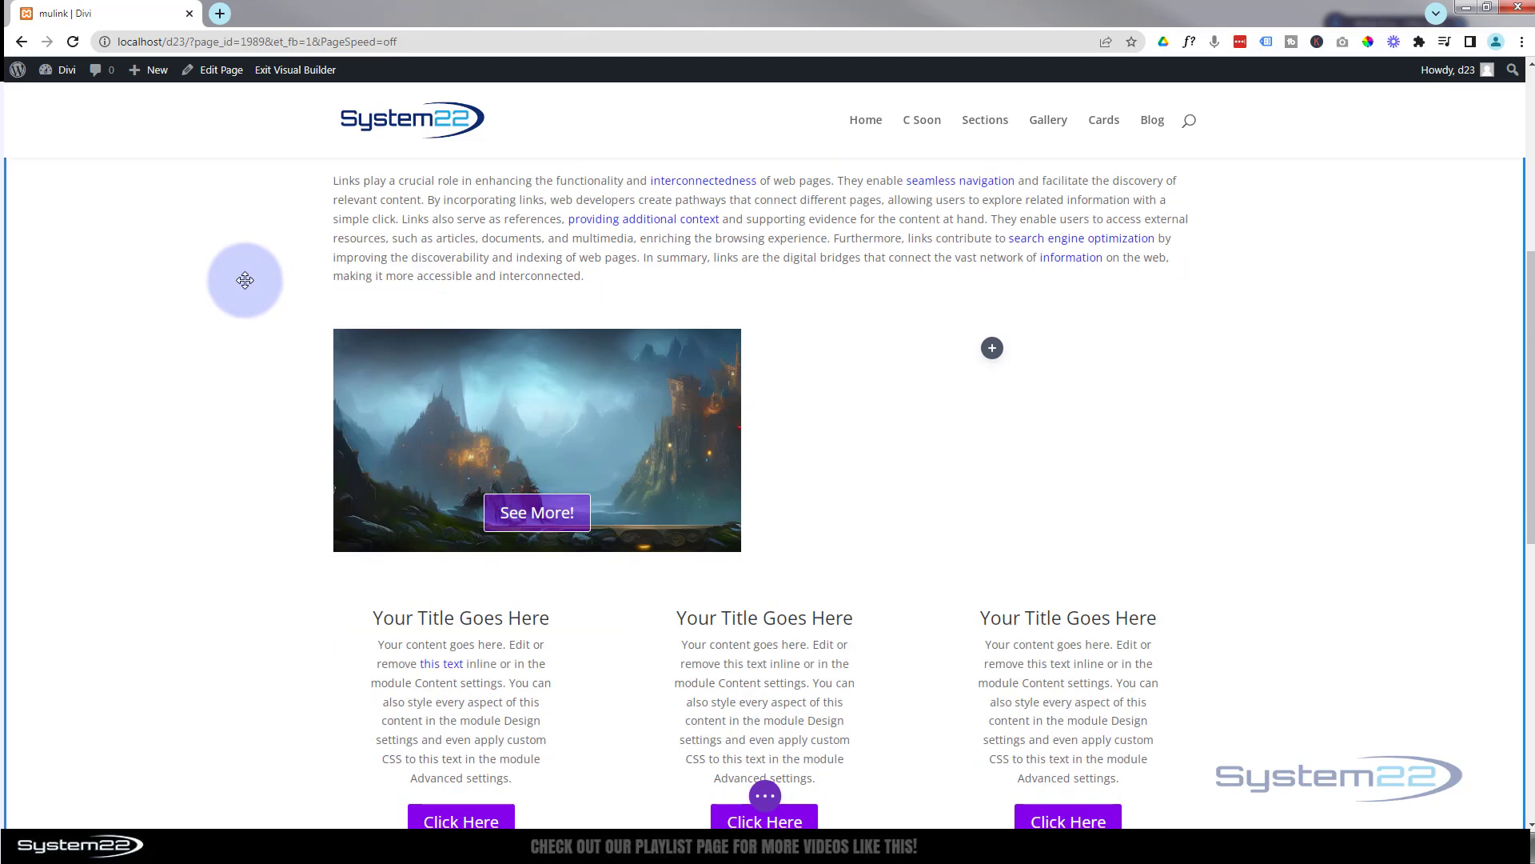
scroll(245, 280, down, 4)
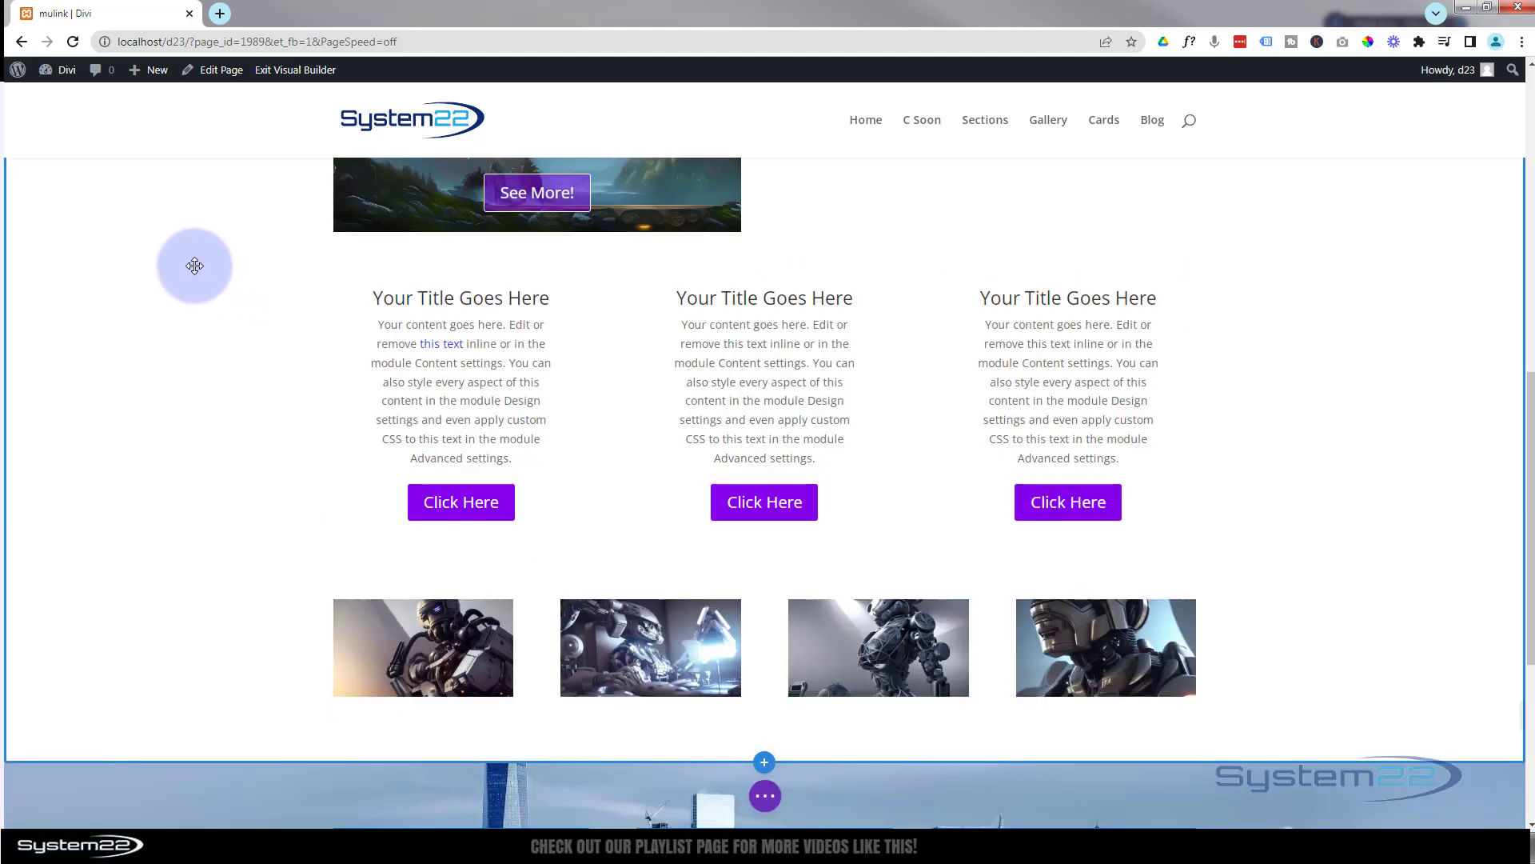
scroll(202, 264, up, 2)
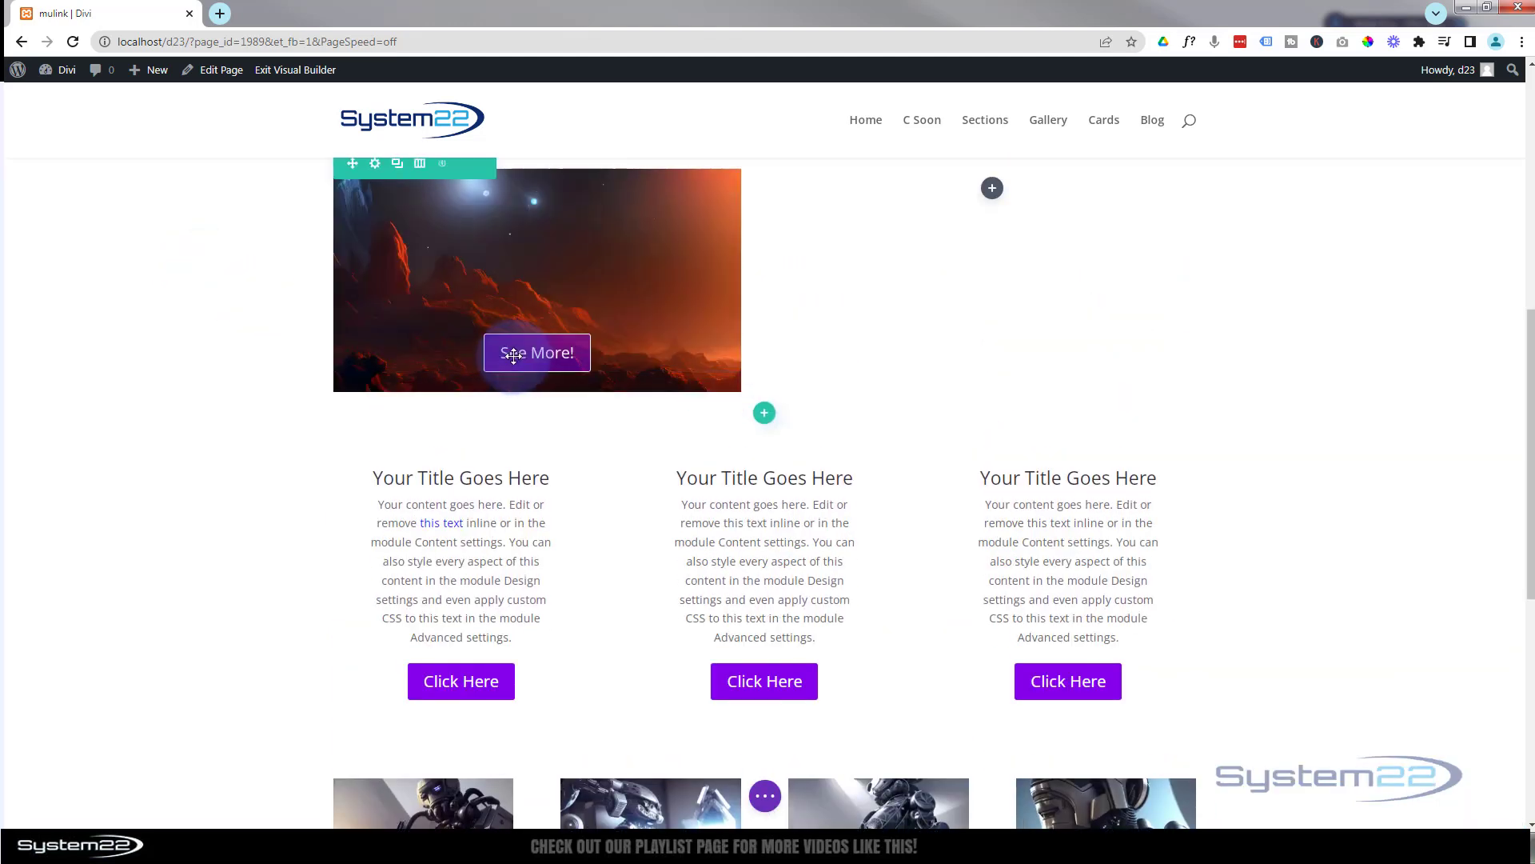
click(513, 355)
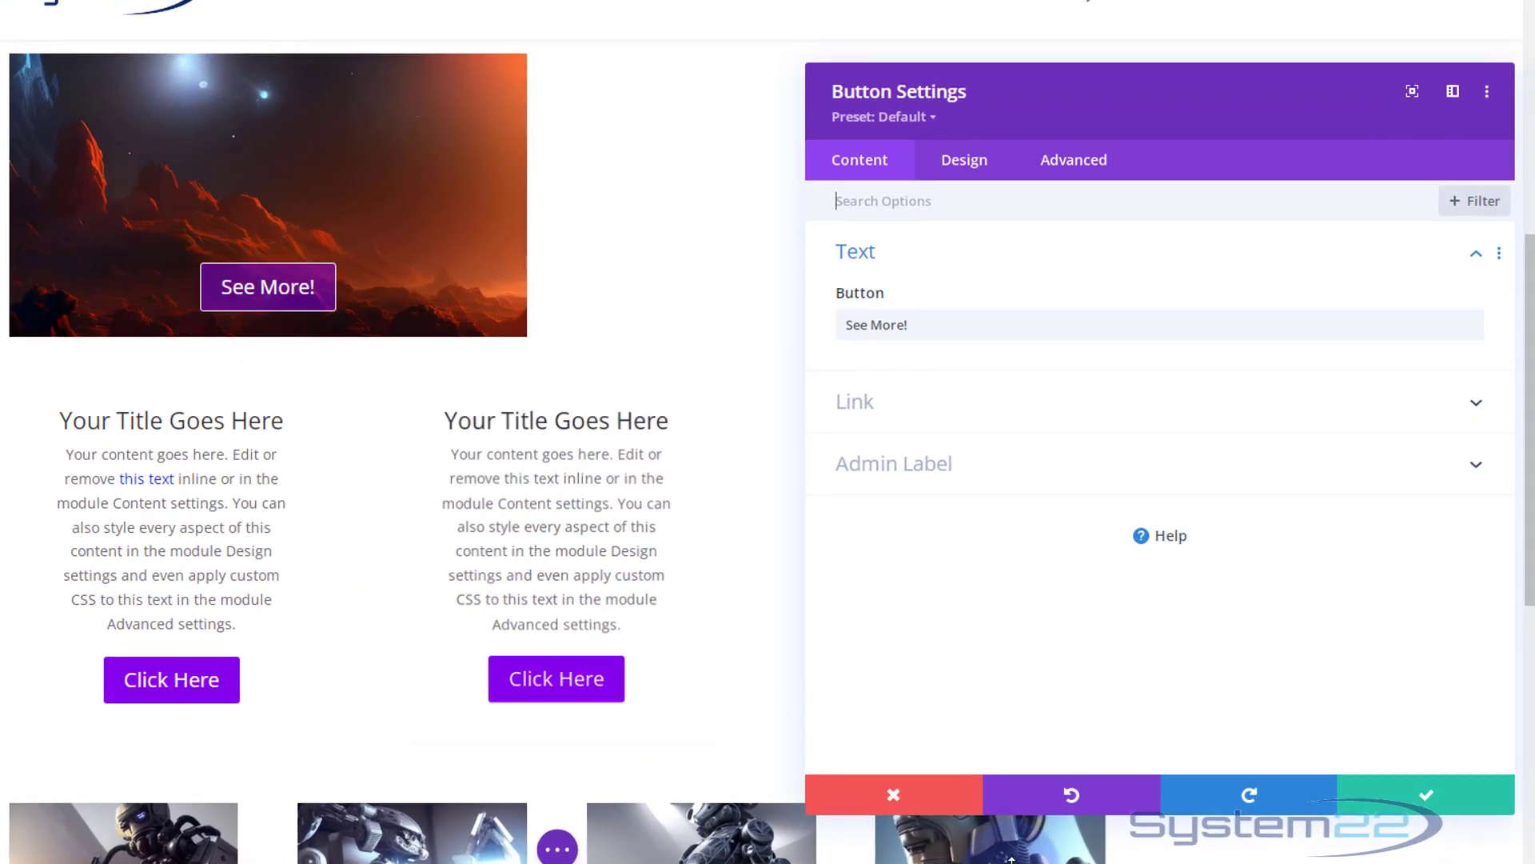
click(903, 794)
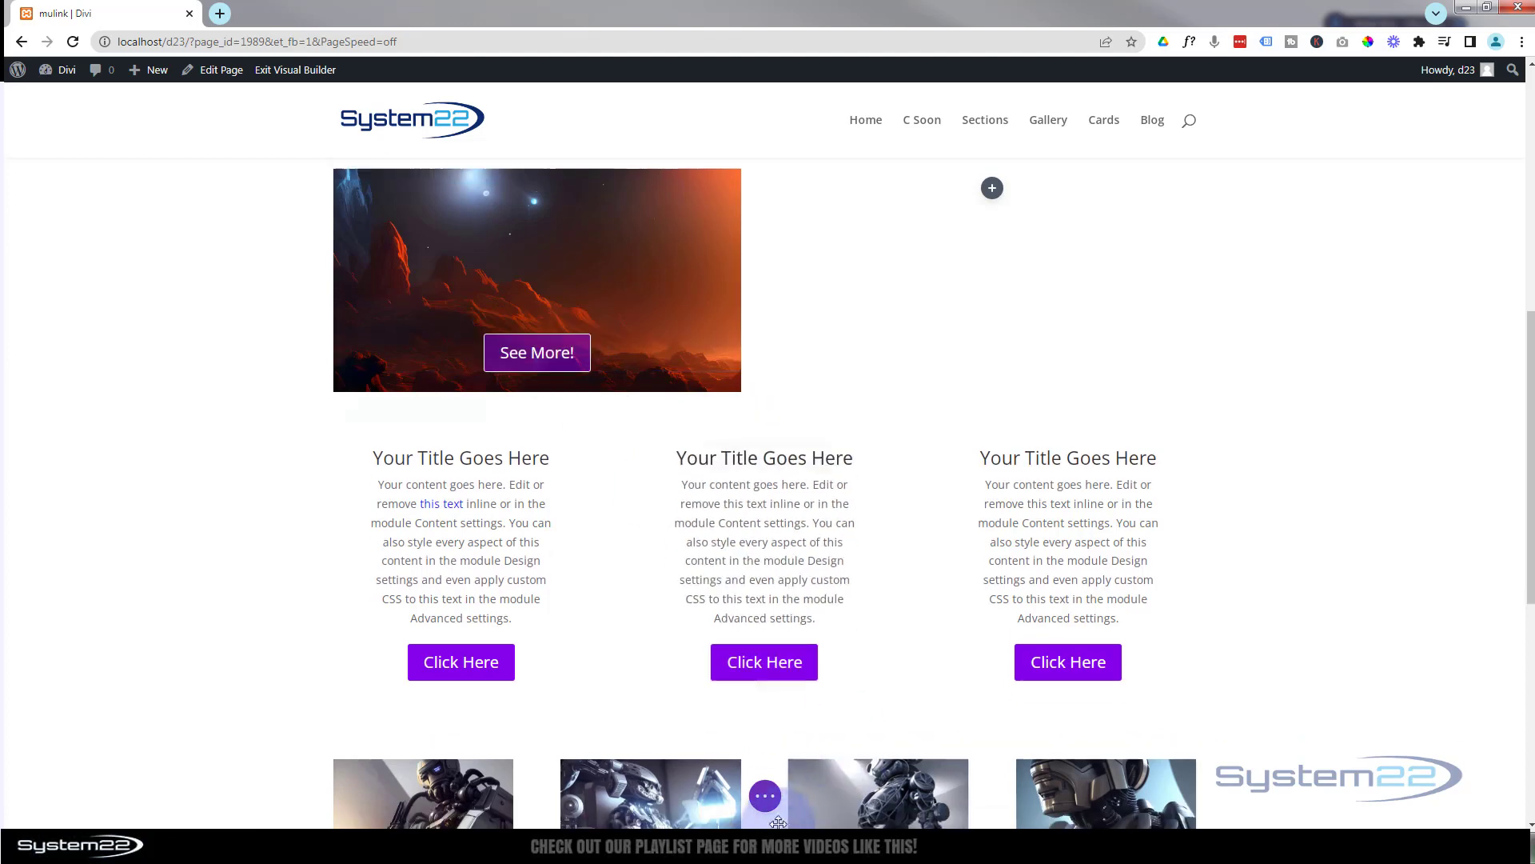
Step: Open the settings of the button module below the gallery from wireframe view and return to desktop view
click(766, 795)
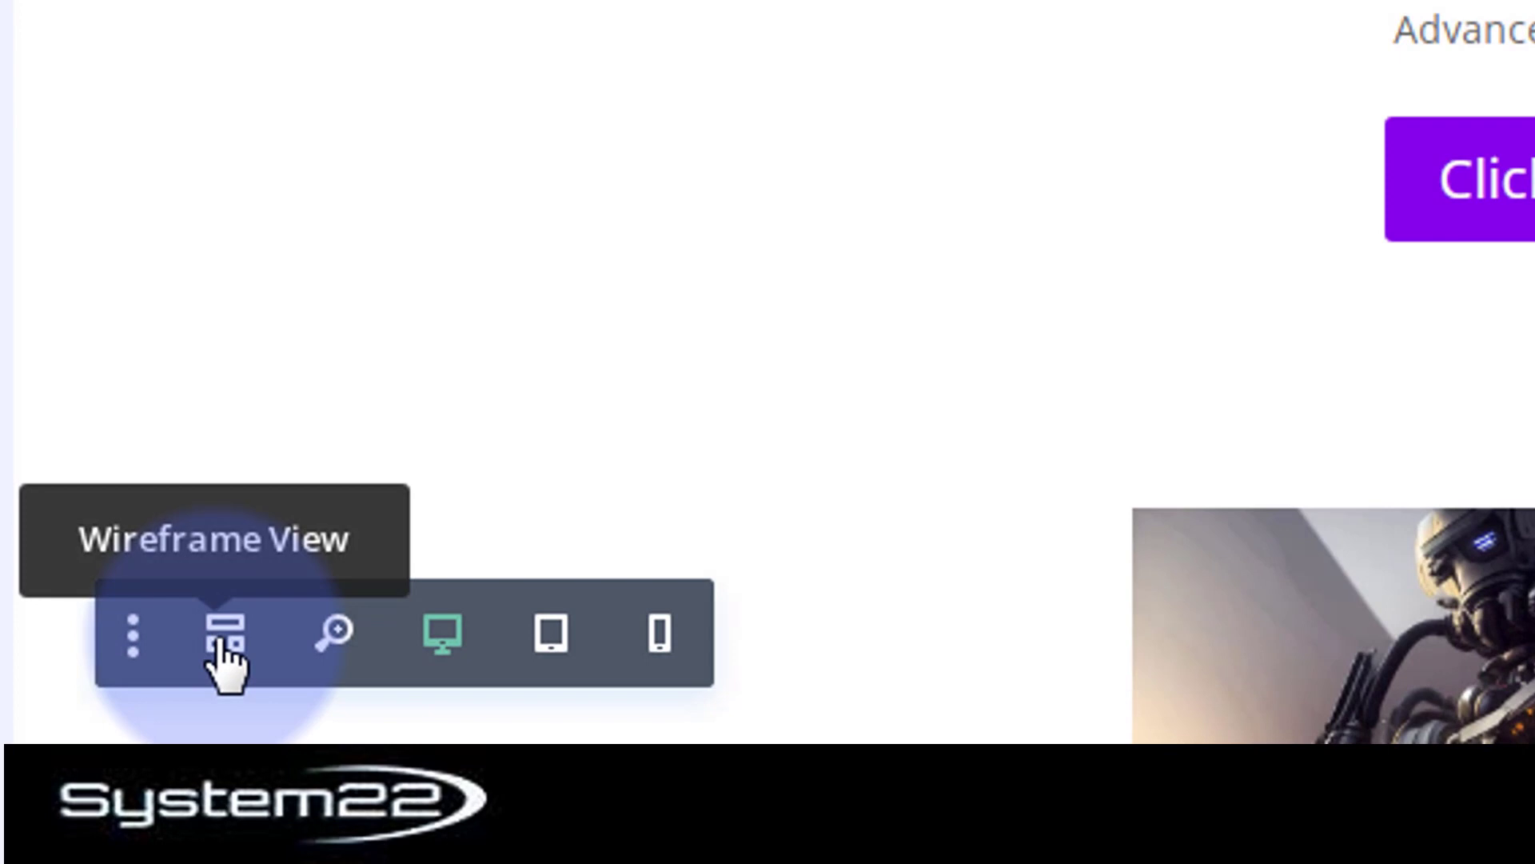
click(227, 639)
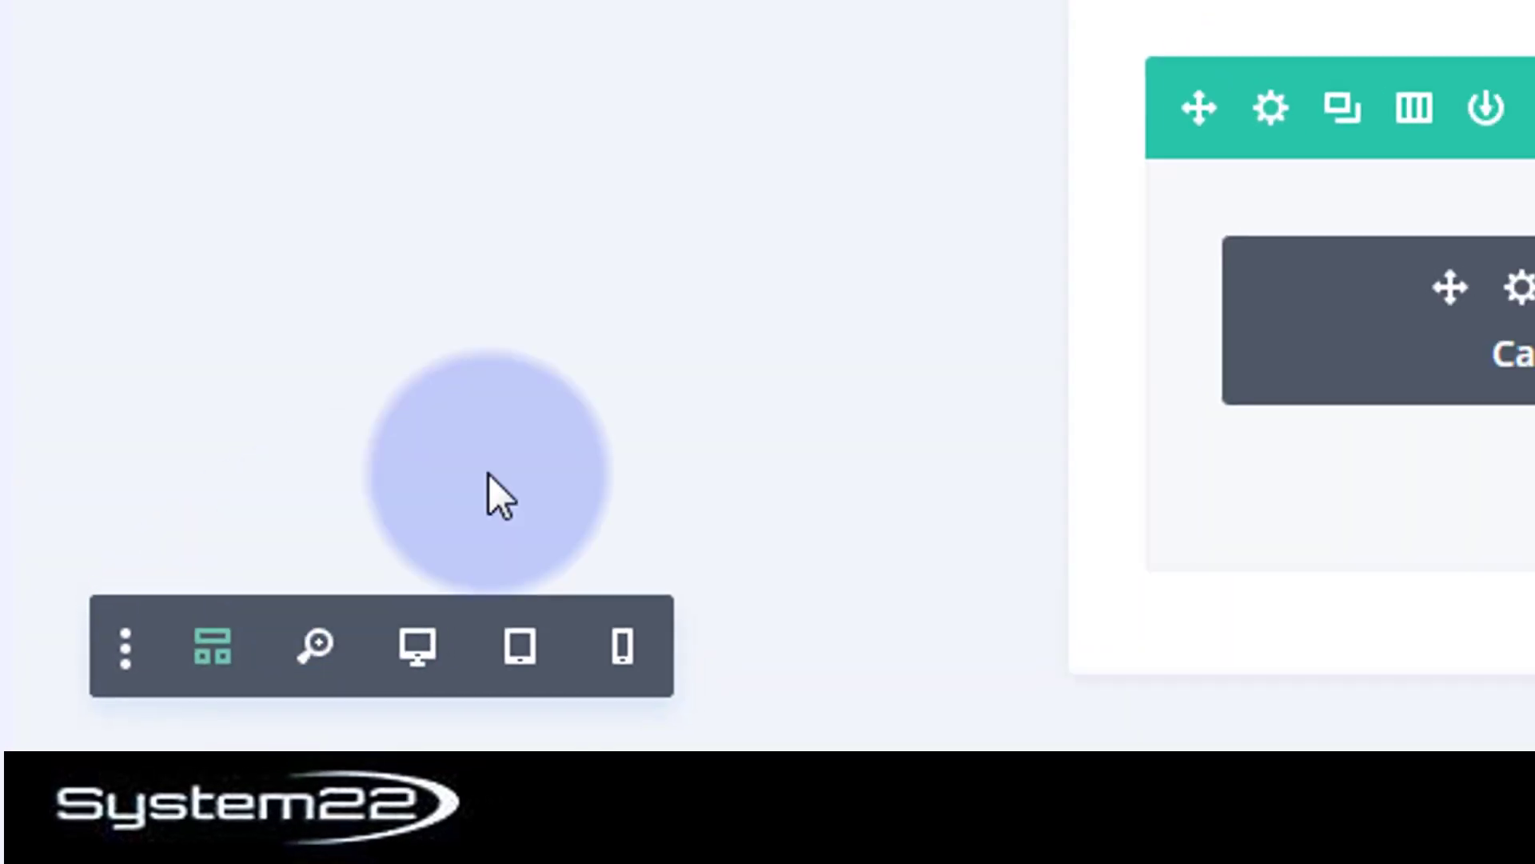
scroll(329, 636, up, 5)
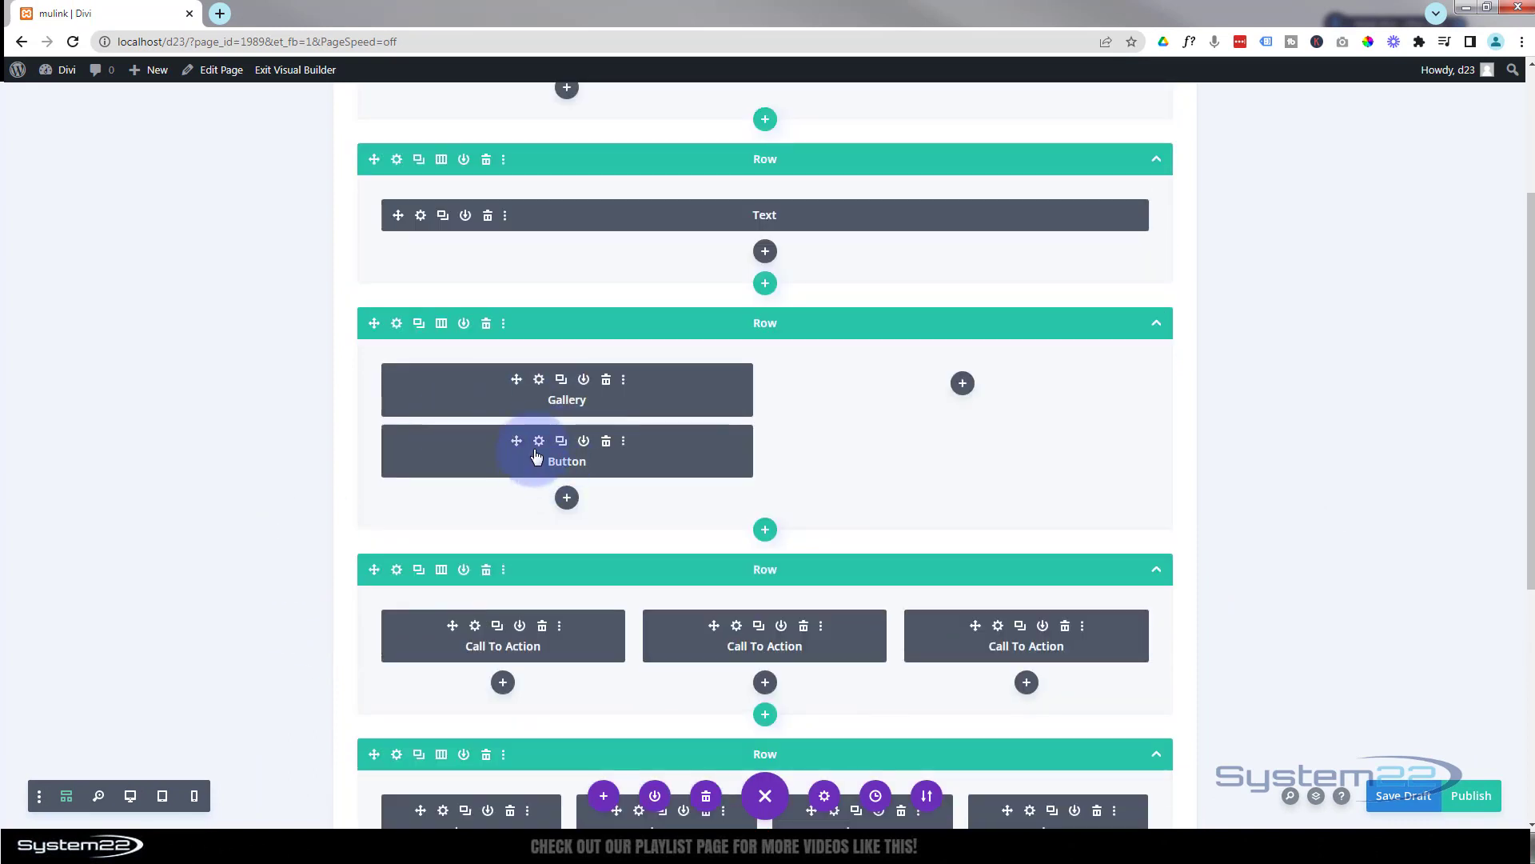
click(539, 443)
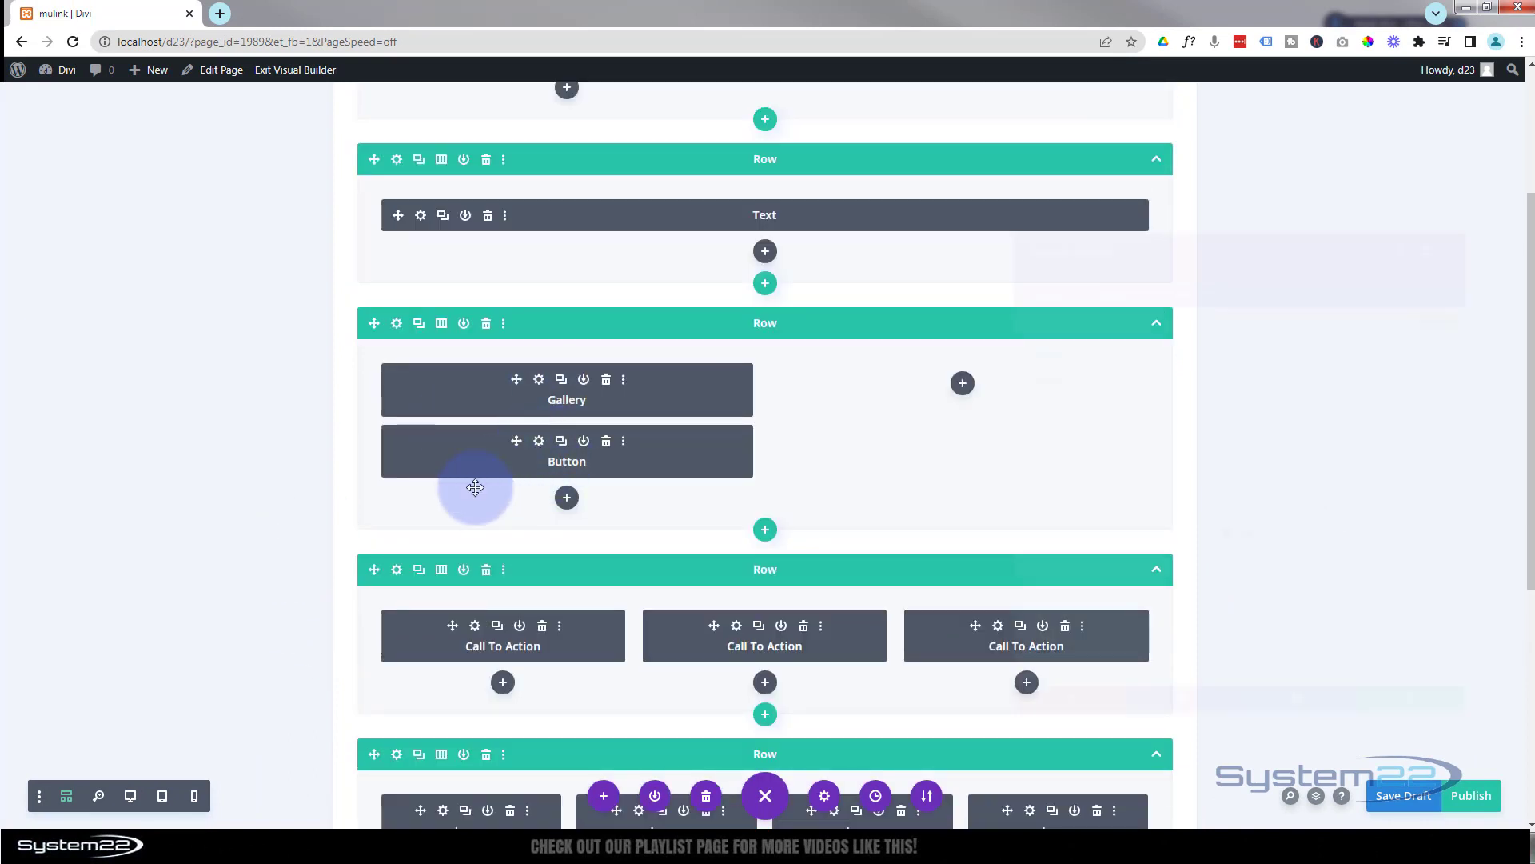
click(129, 795)
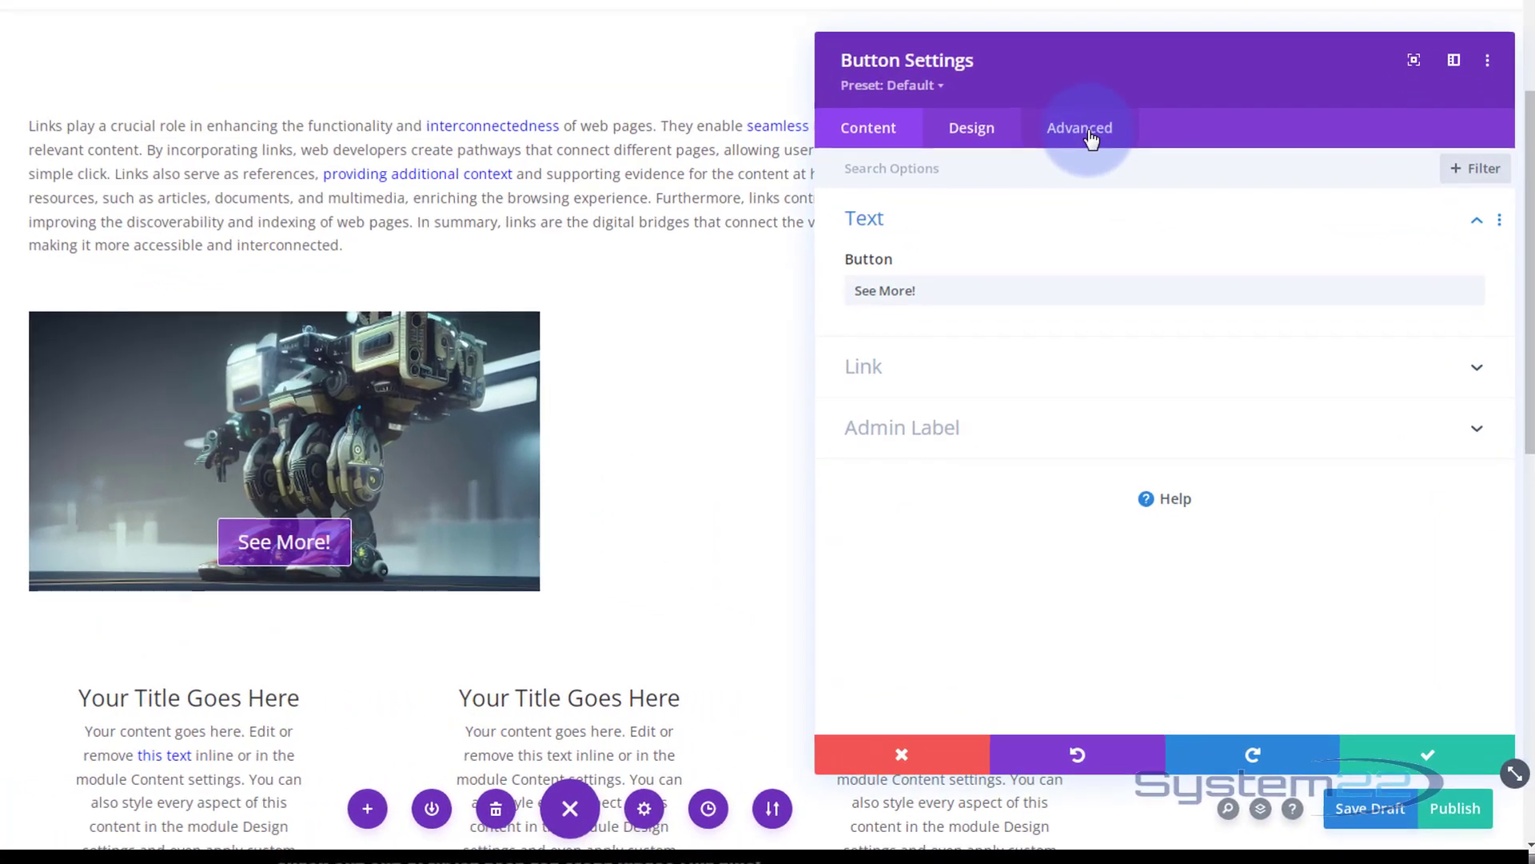
Step: Set the button's Z Index to 30 in its advanced position settings and save the module
click(1180, 259)
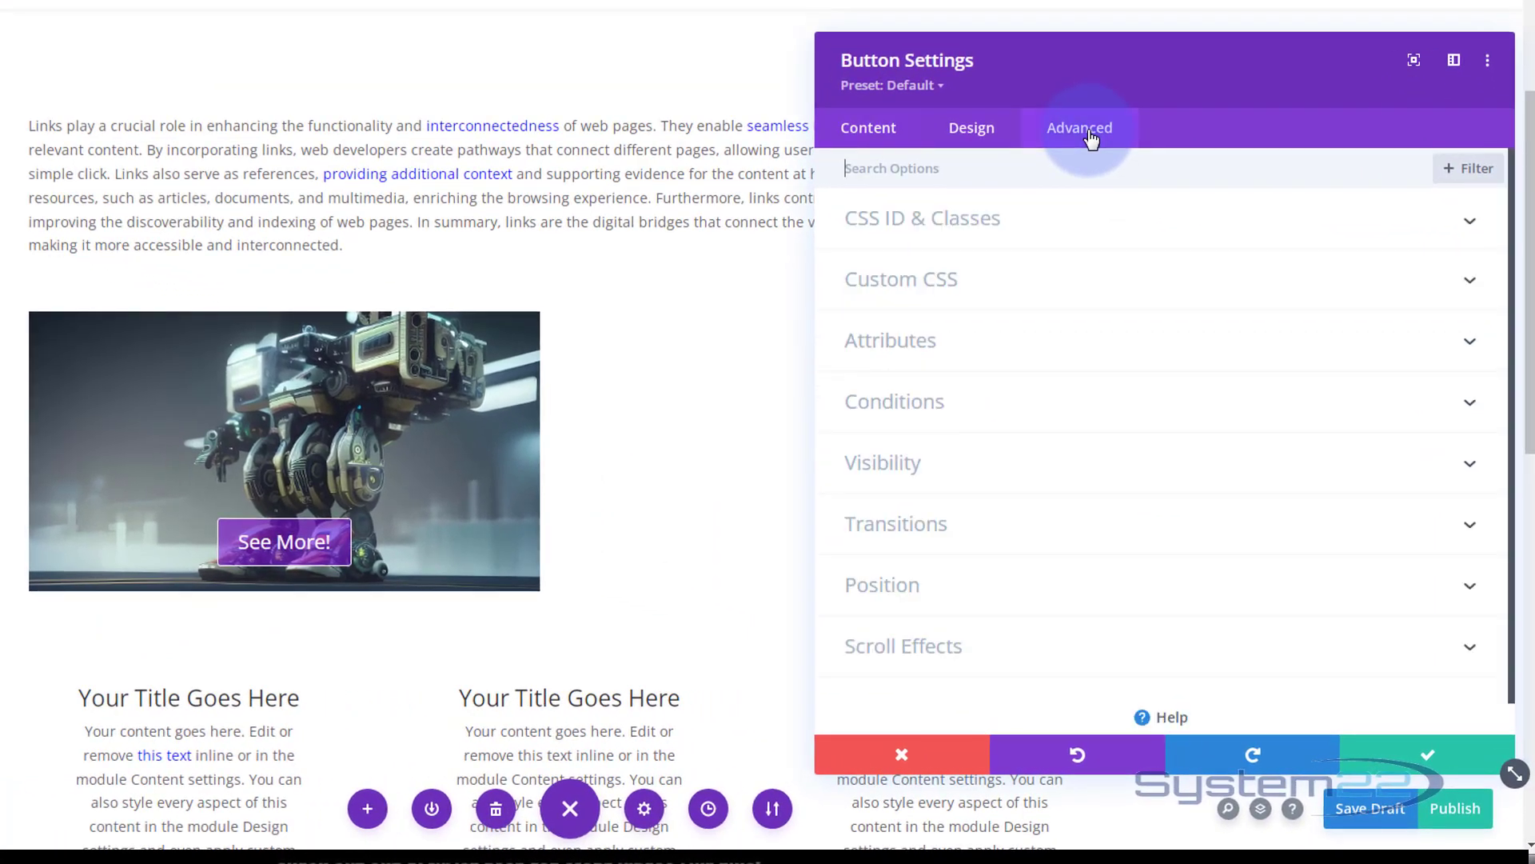
click(1245, 600)
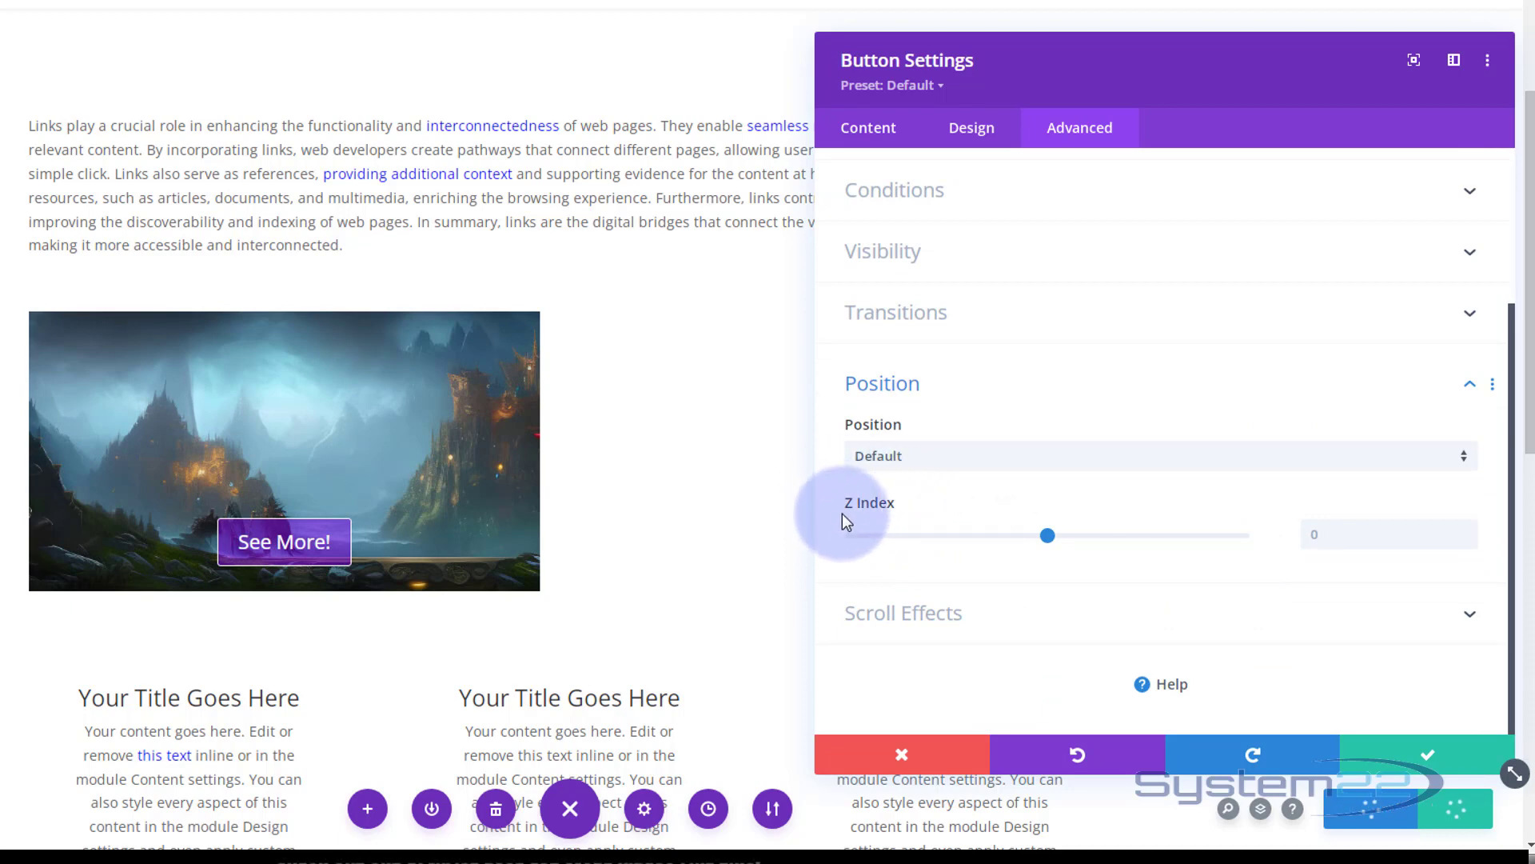
mouse_move(889, 521)
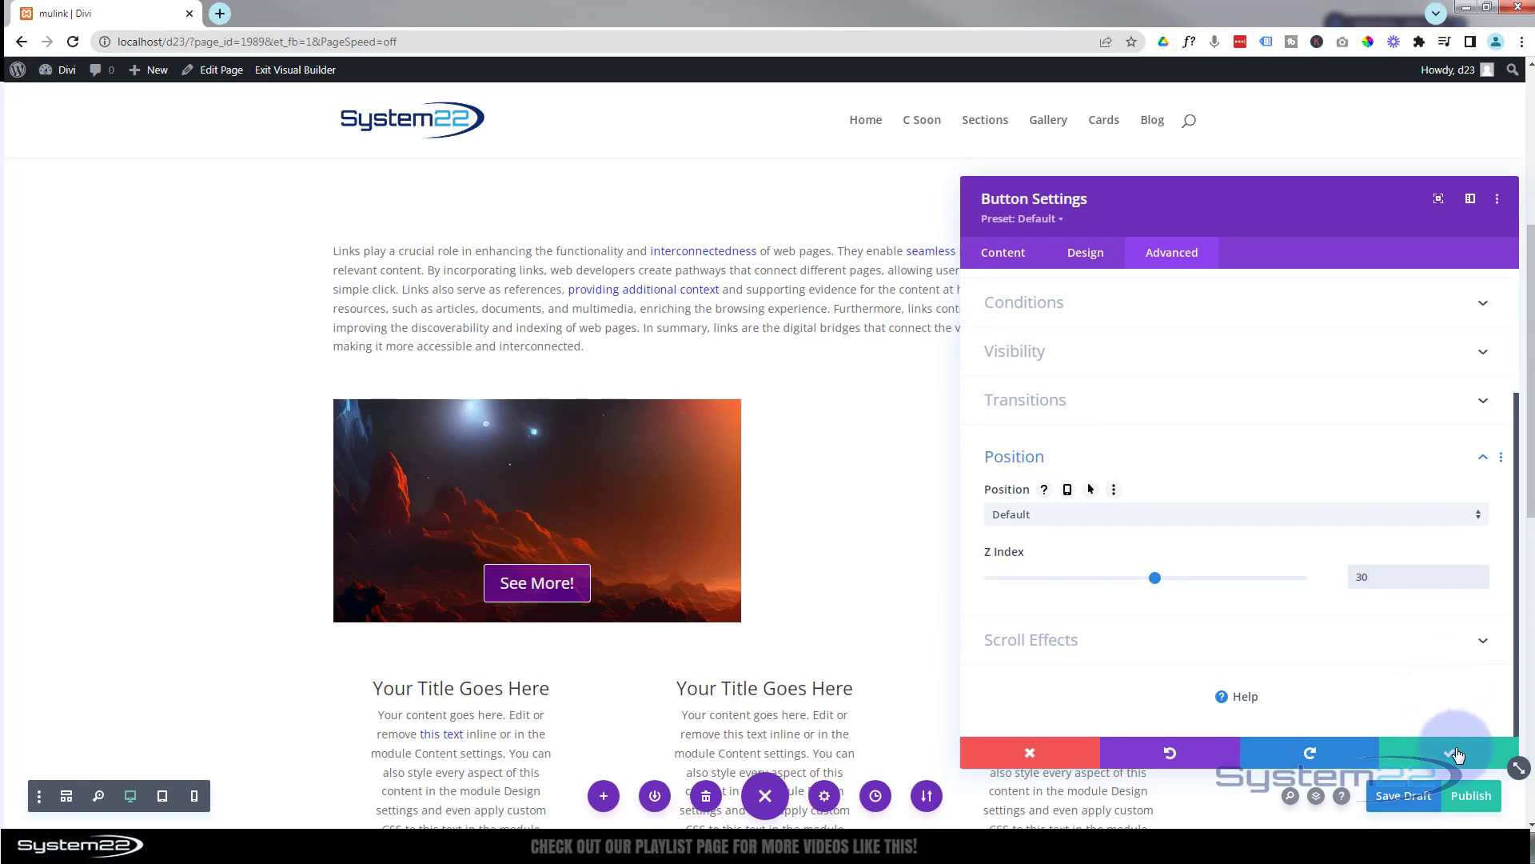
click(1457, 756)
Step: Save the page draft and exit the visual builder to view the gallery slider on the live page
click(1406, 802)
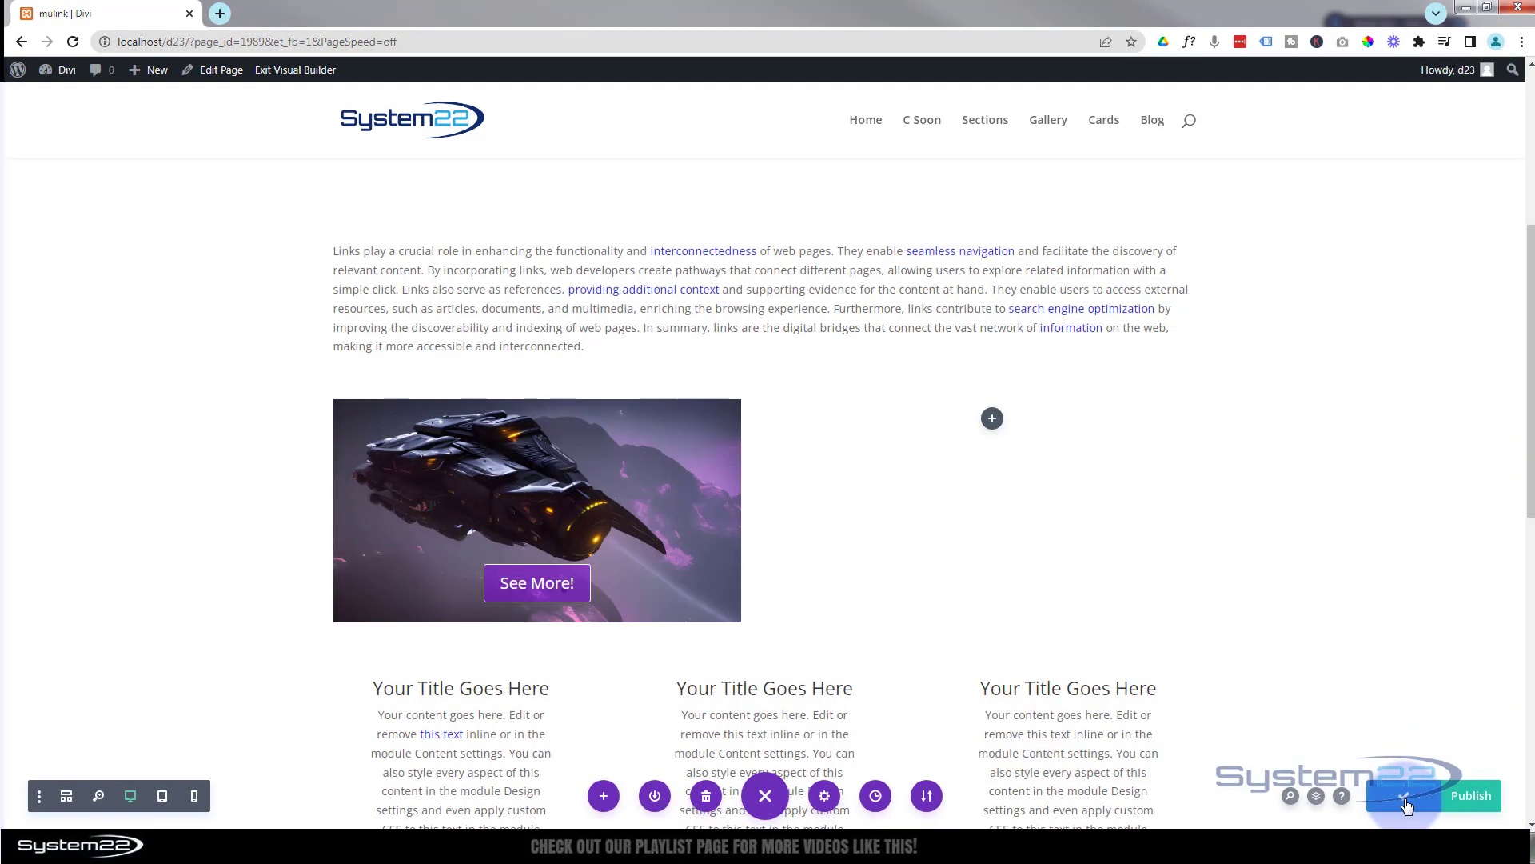
click(276, 76)
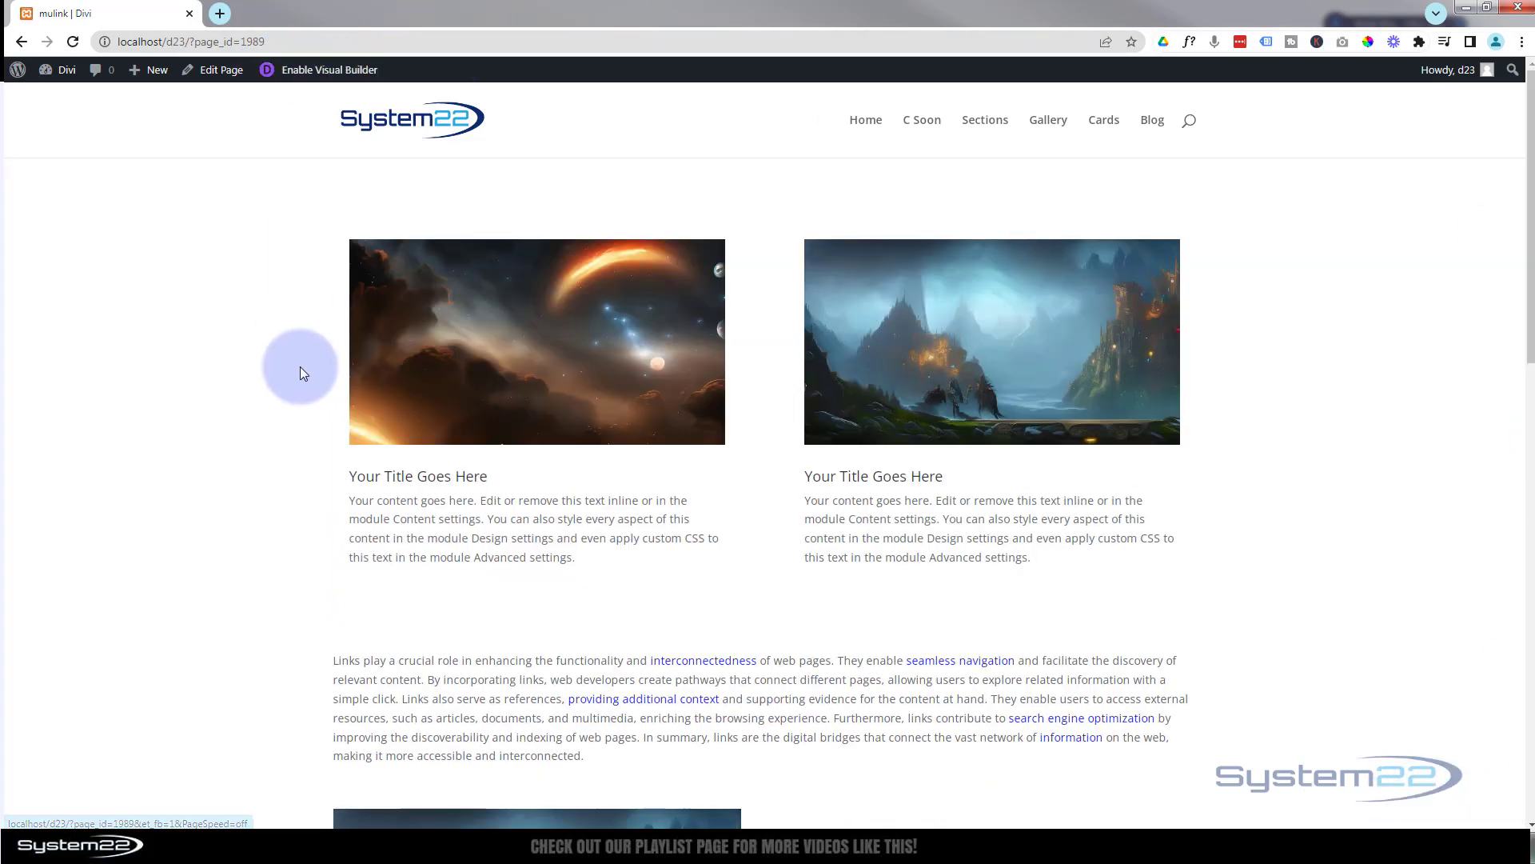
scroll(300, 366, down, 7)
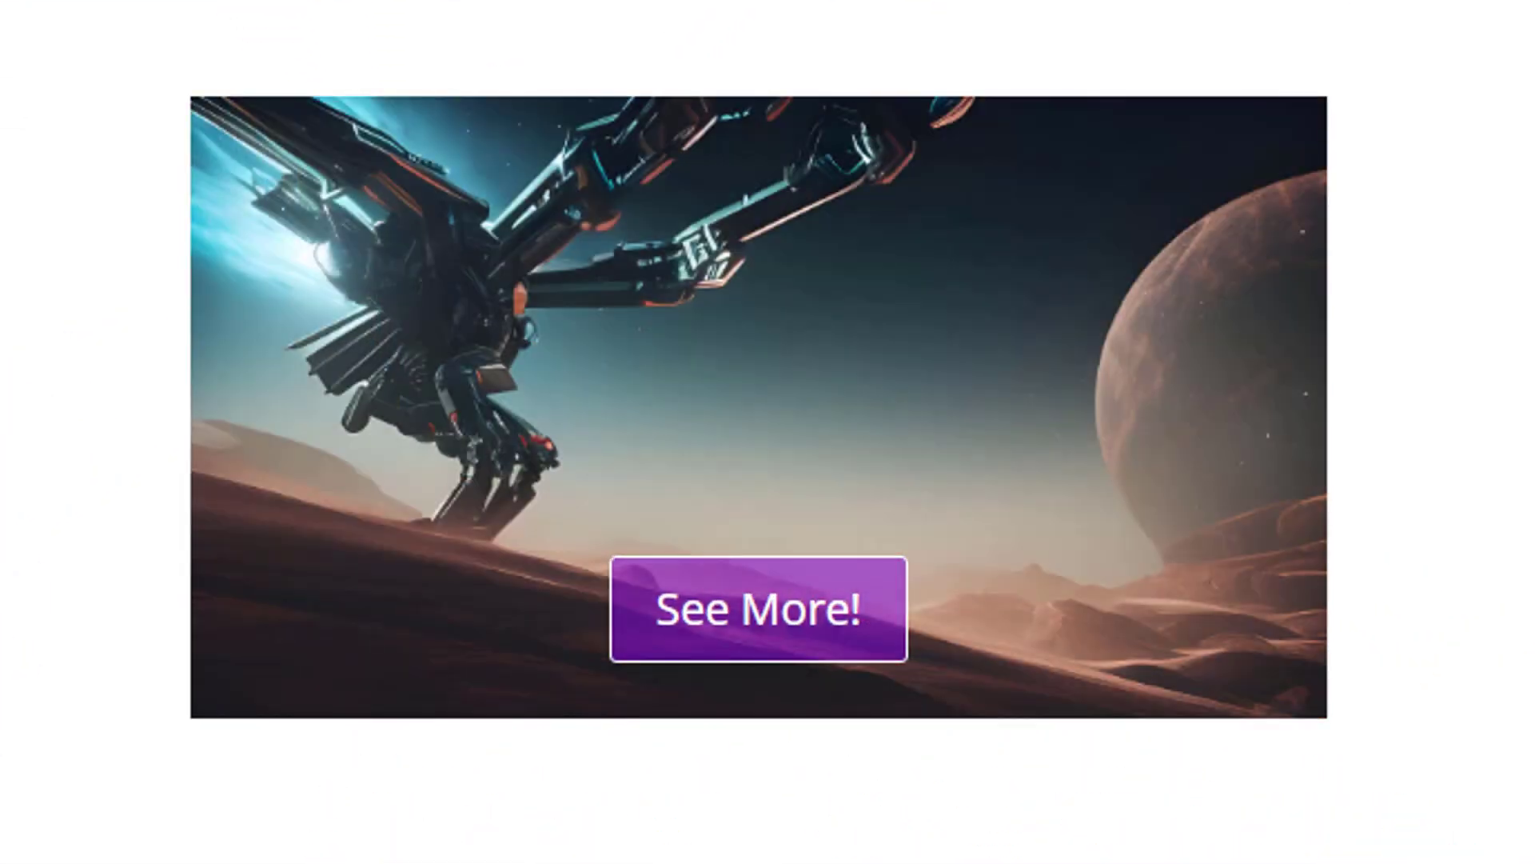
Step: Test the live slider's previous and next arrows and the See More! button over the images
click(310, 392)
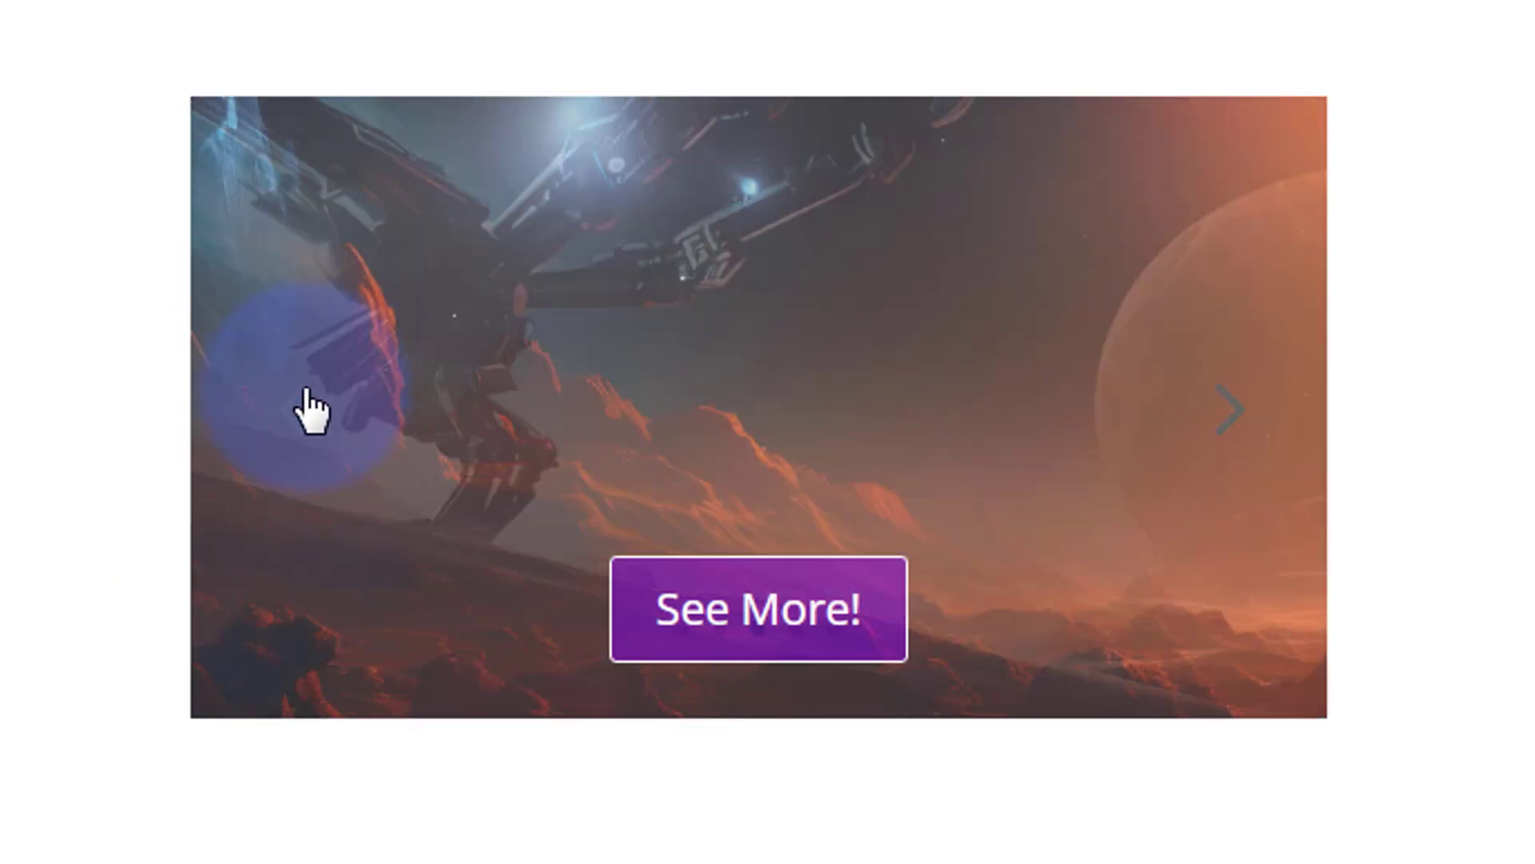
click(303, 392)
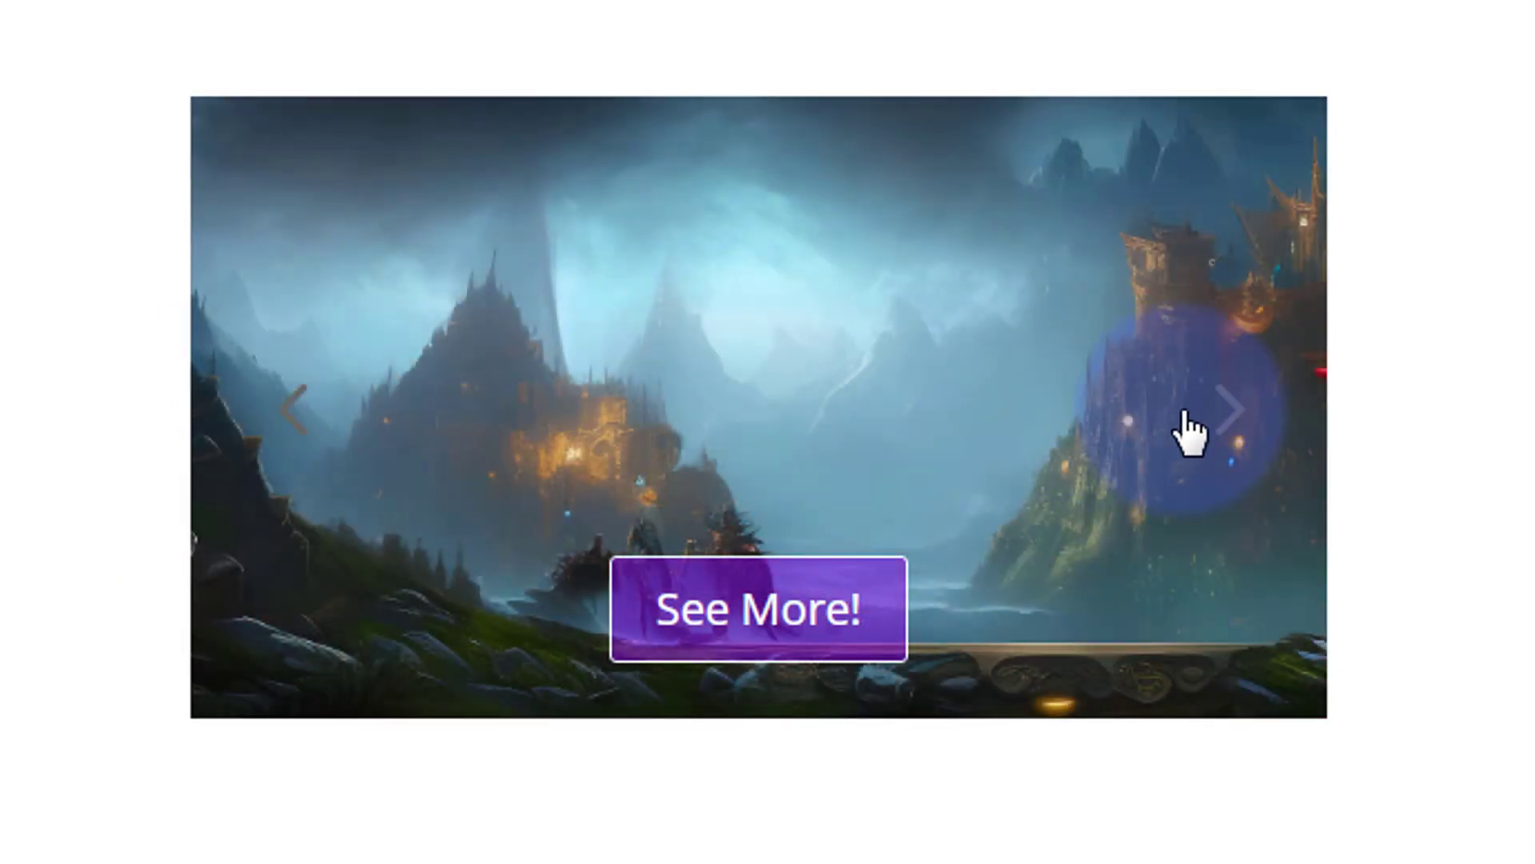
click(1225, 414)
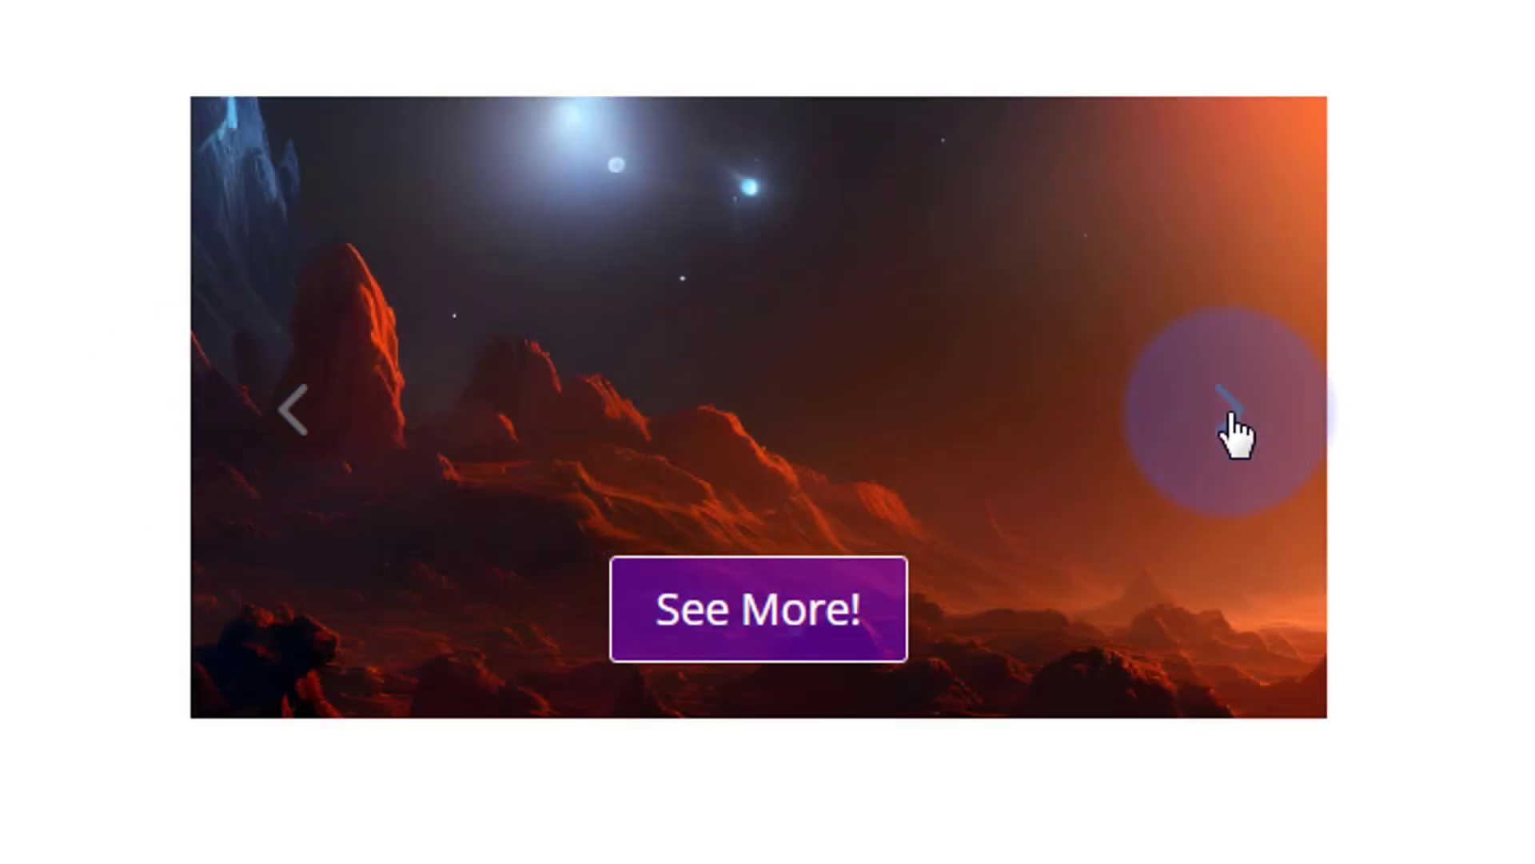
click(1229, 415)
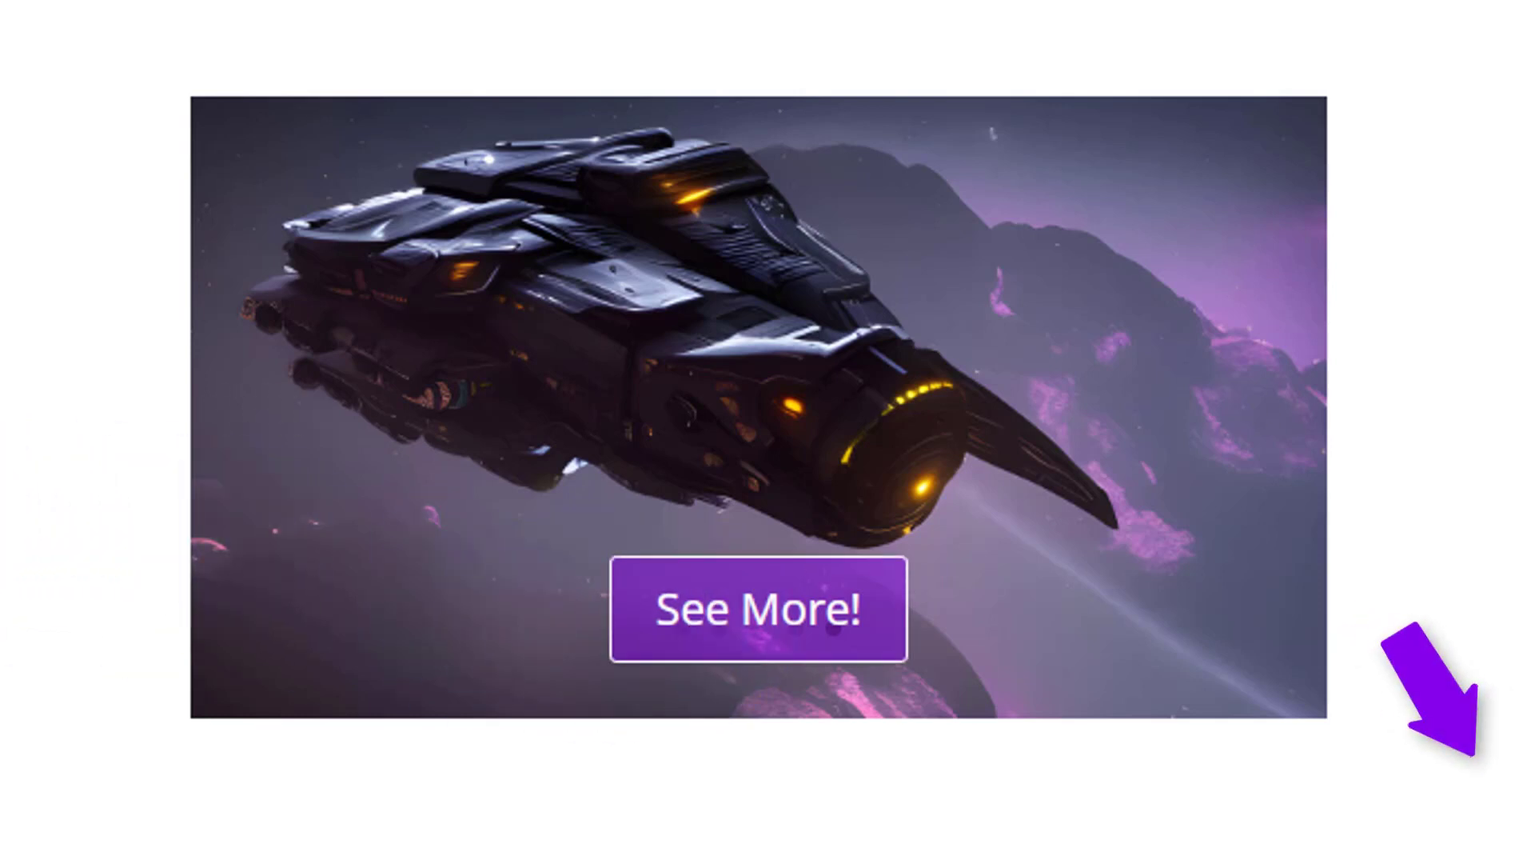
click(681, 627)
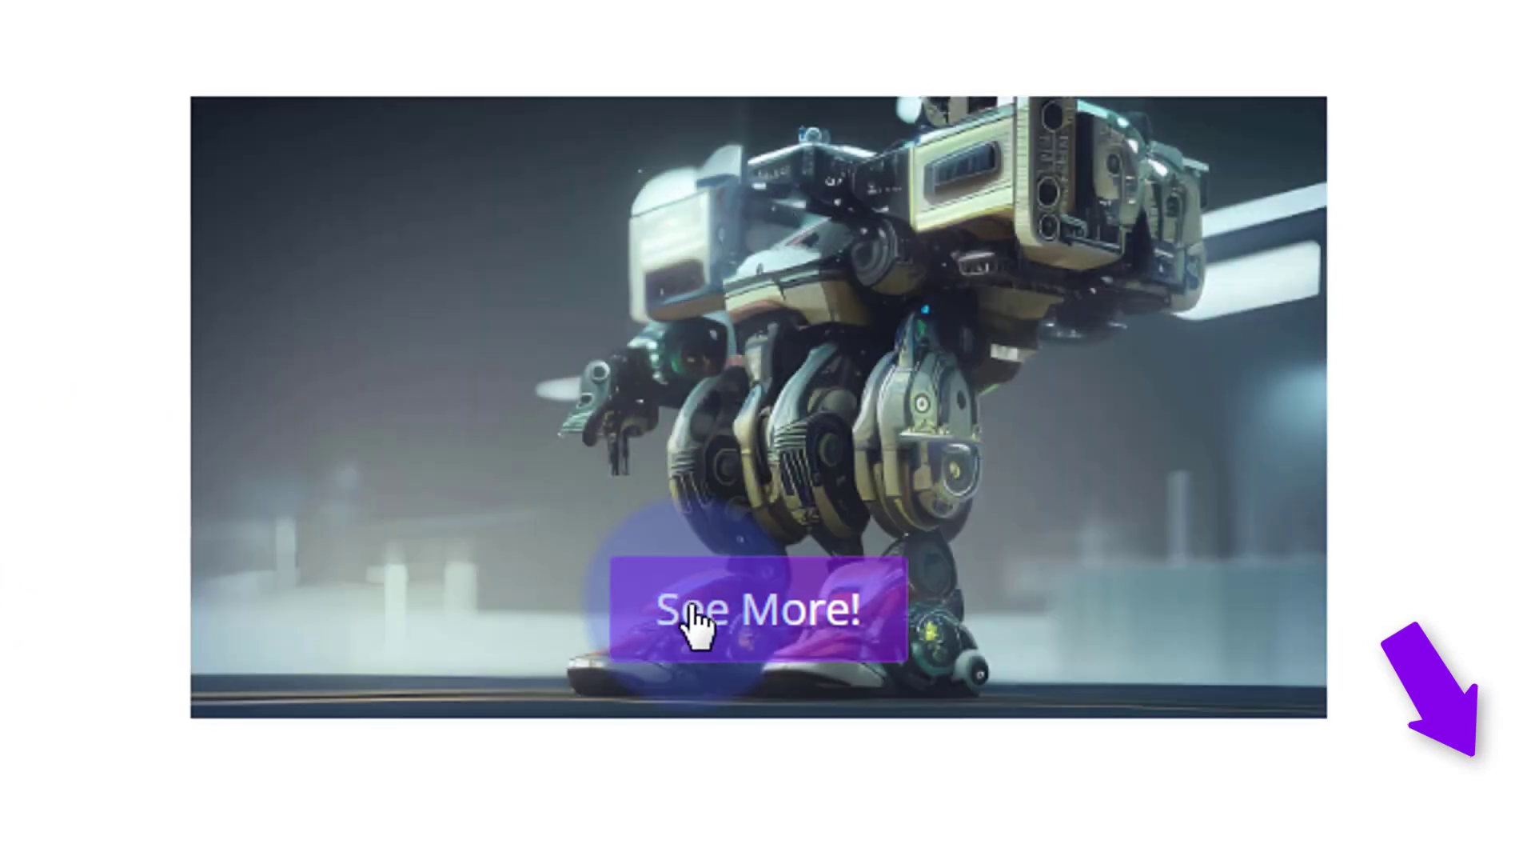